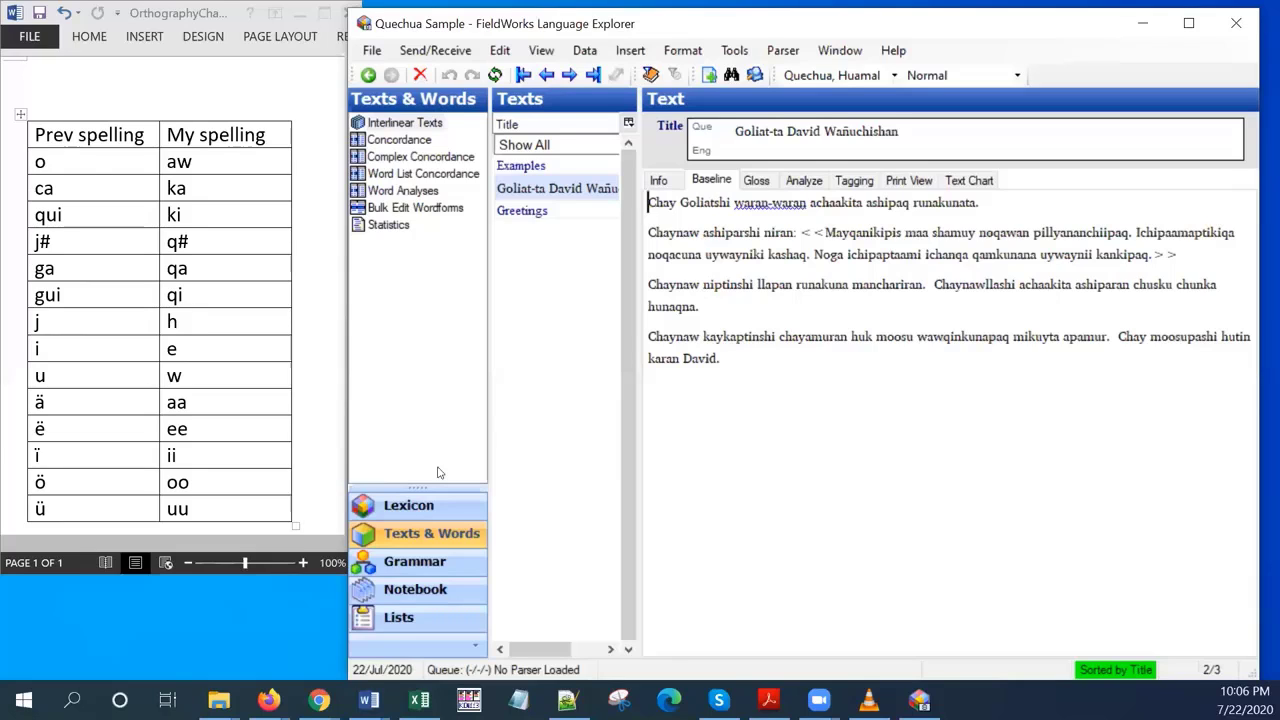
- Look over the lexicon entries, the interlinear analyses of the three sample texts, and the list of word analyses
left_click(410, 507)
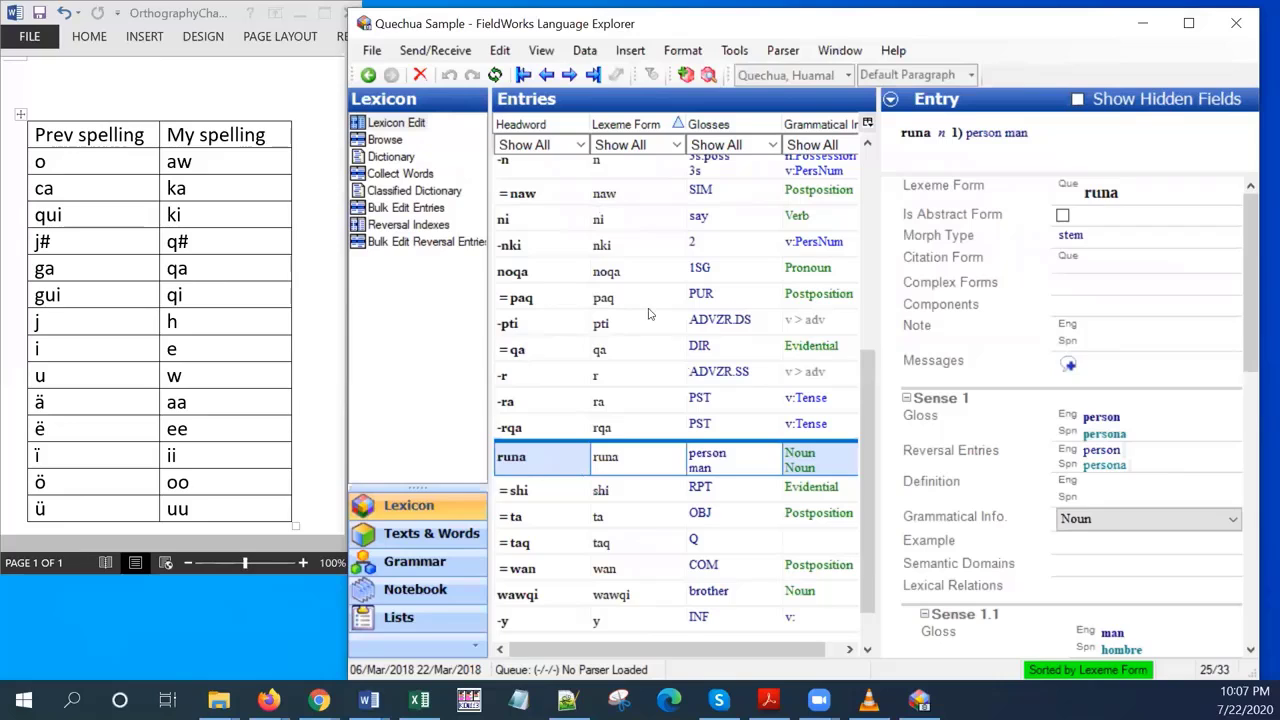
left_click(400, 535)
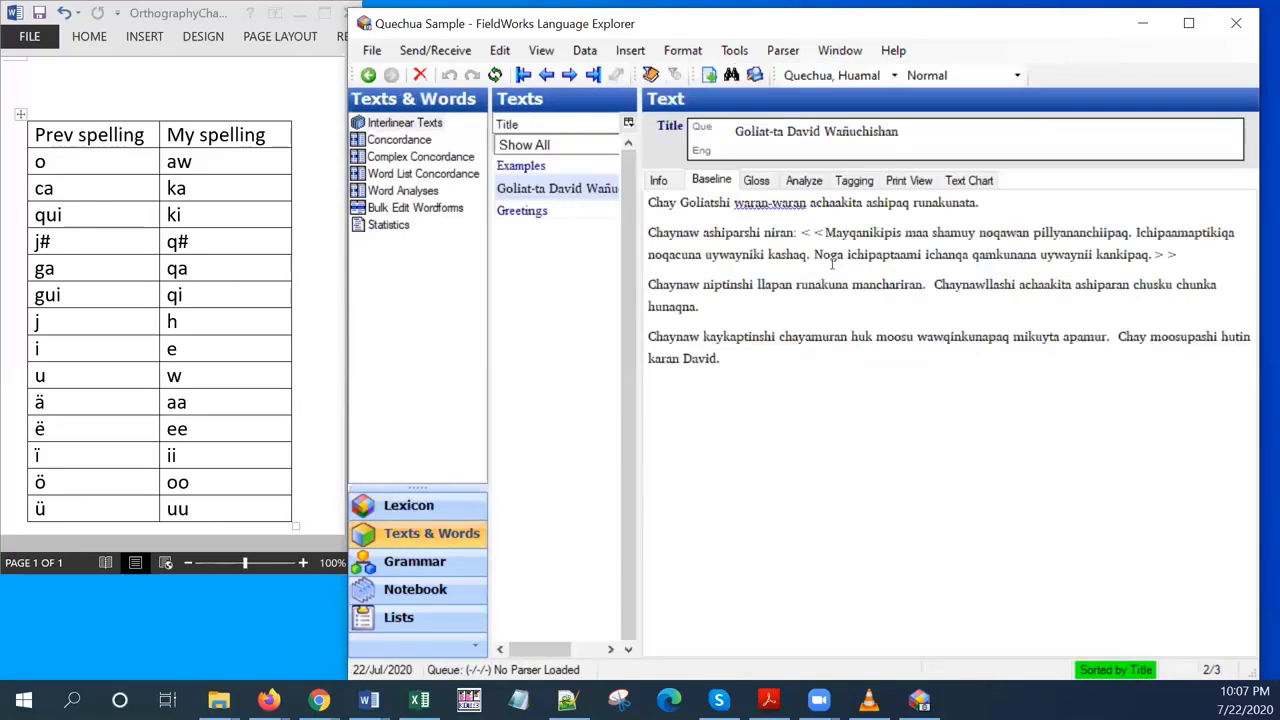
left_click(818, 185)
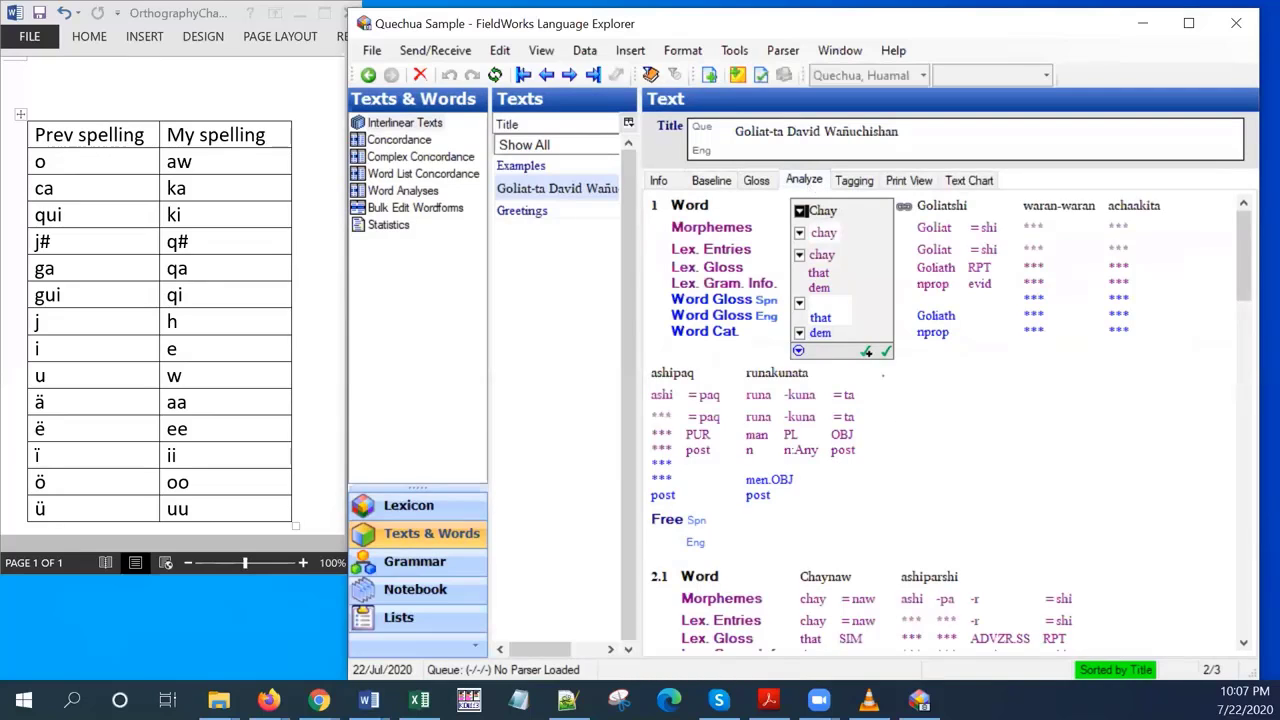
left_click_drag(1250, 288, 1213, 209)
left_click(521, 214)
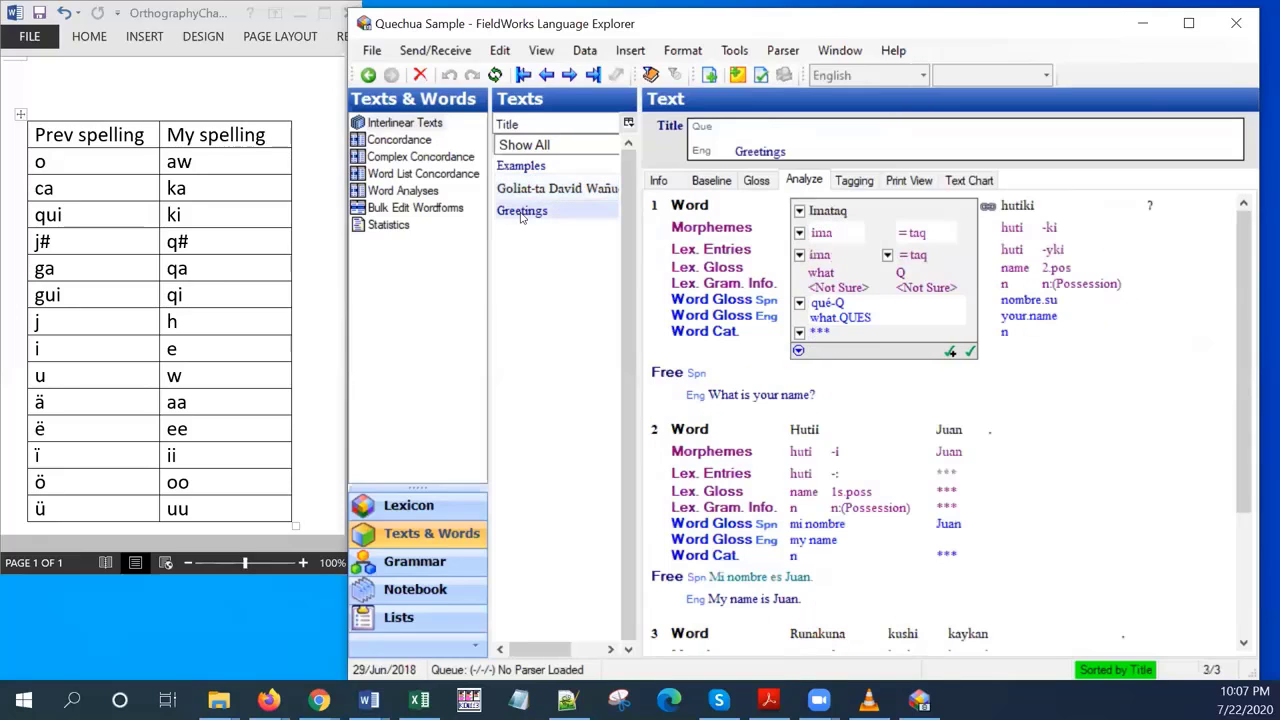
left_click_drag(1241, 414, 1240, 413)
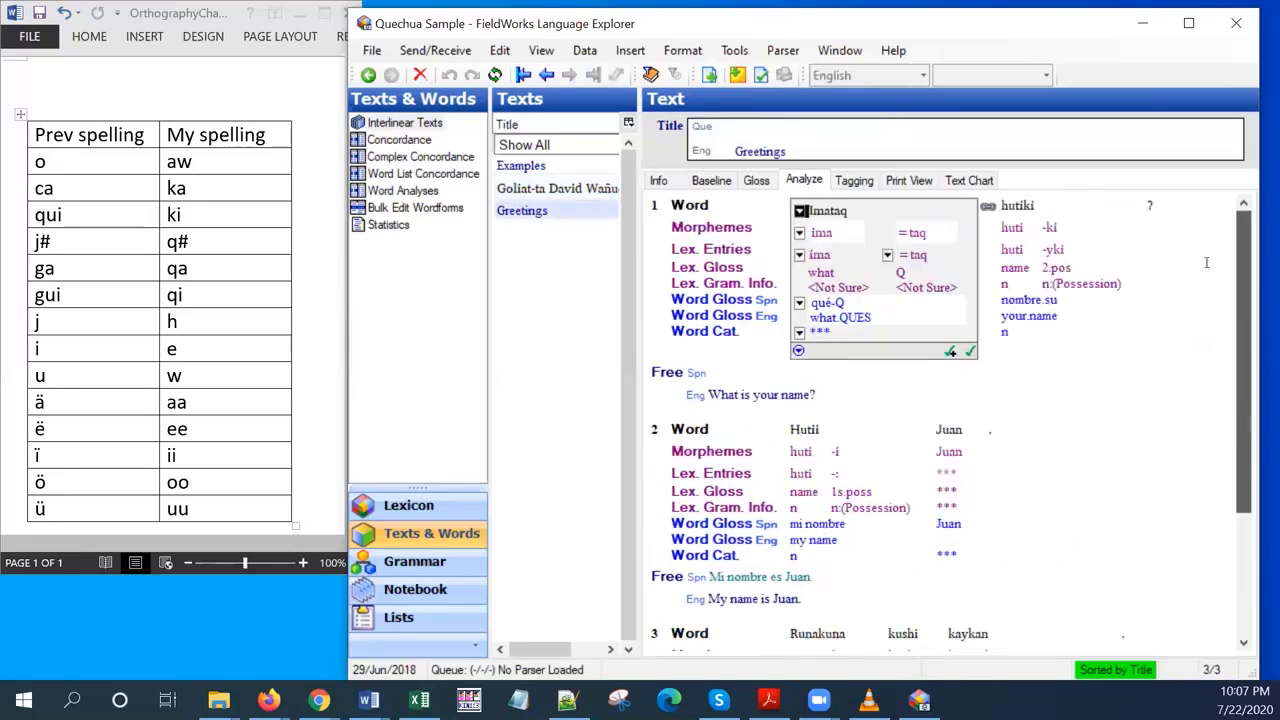
left_click(518, 168)
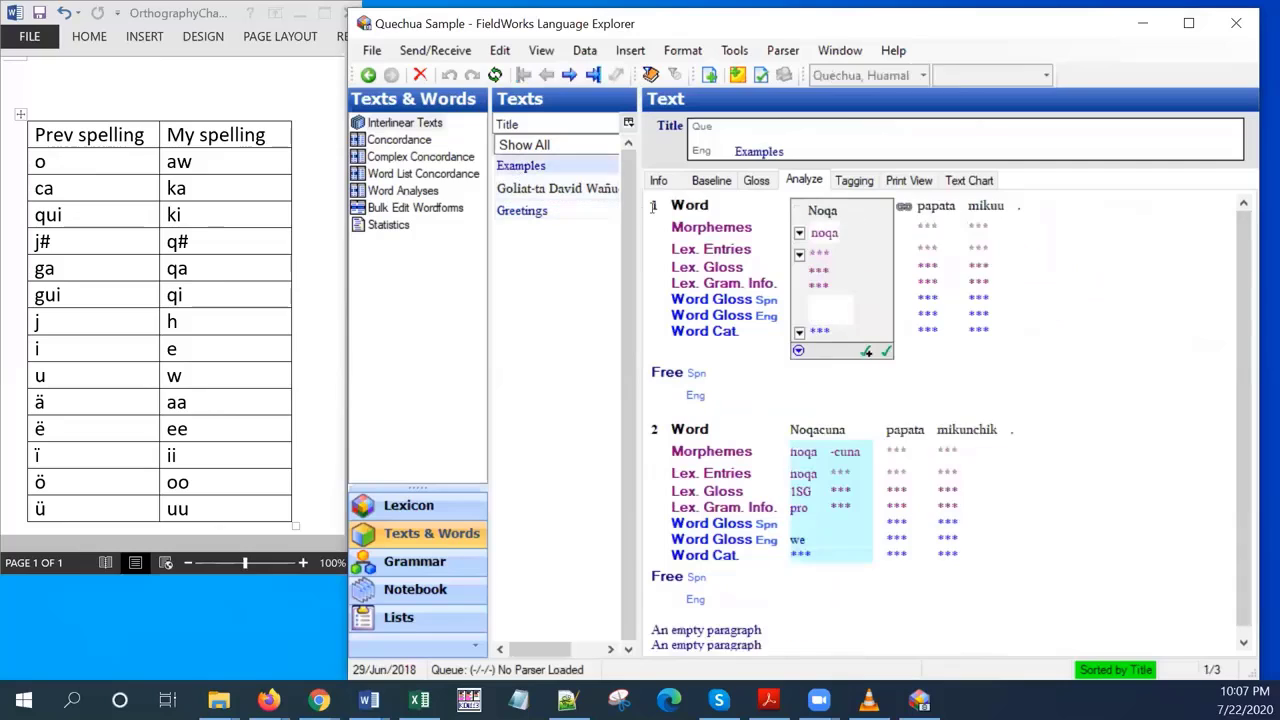
left_click(550, 189)
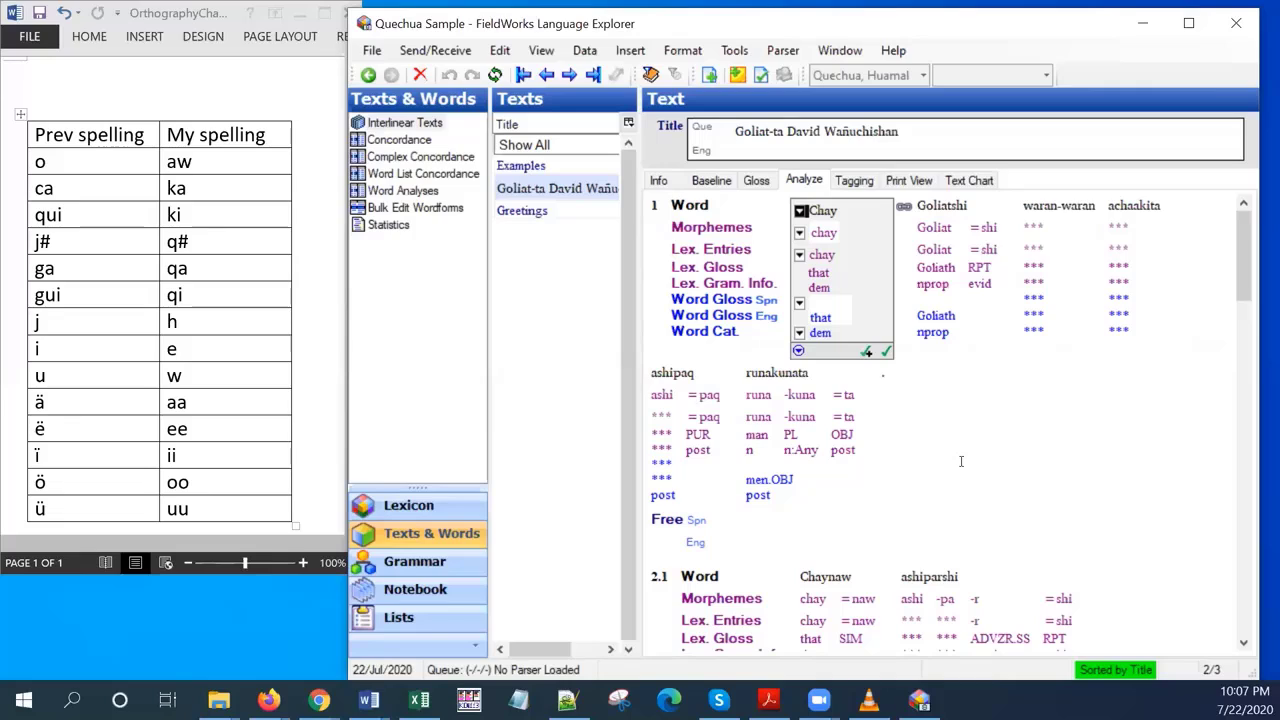
left_click(403, 191)
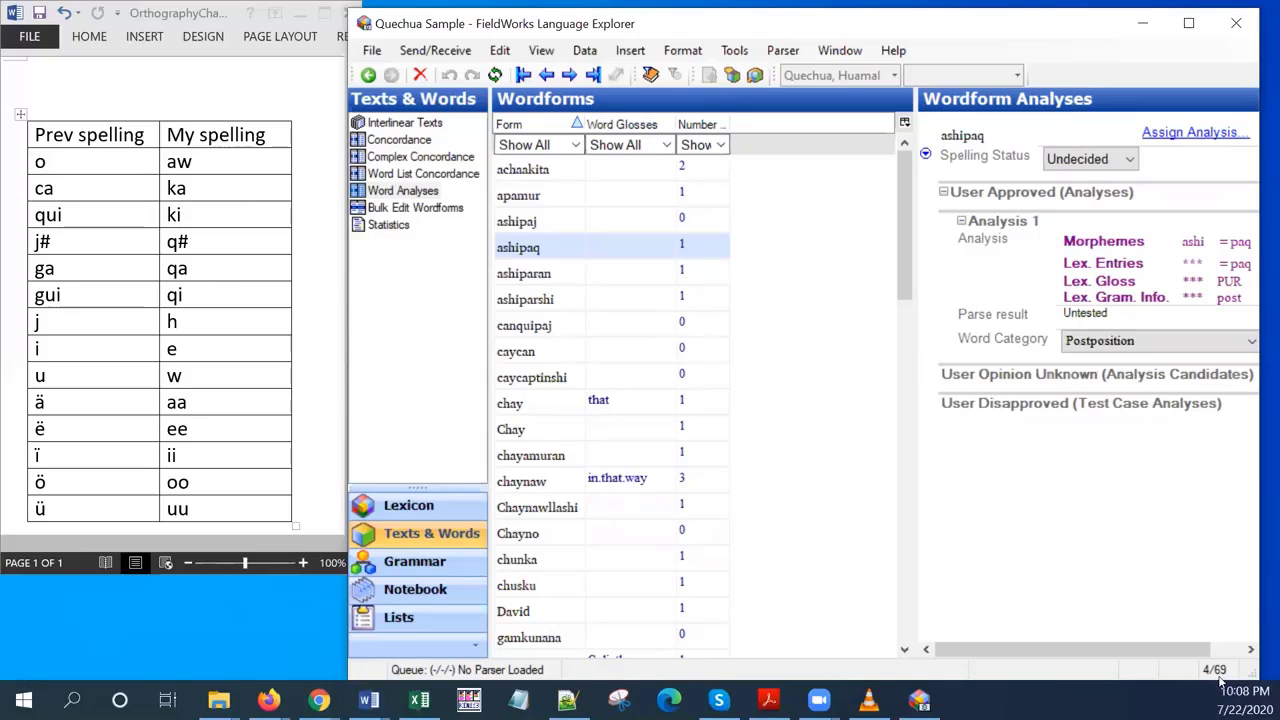
- Open the wordforms for bulk editing and filter them to those with 0 occurrences in the corpus
left_click(396, 209)
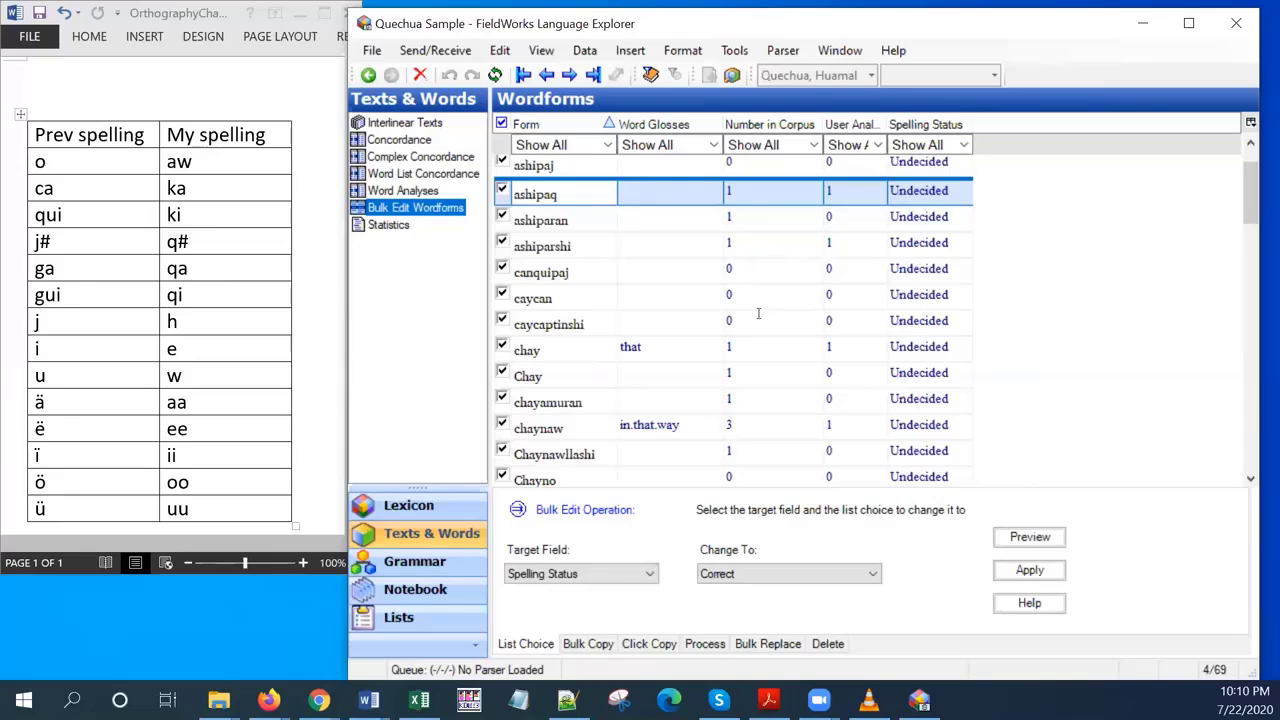
left_click(813, 145)
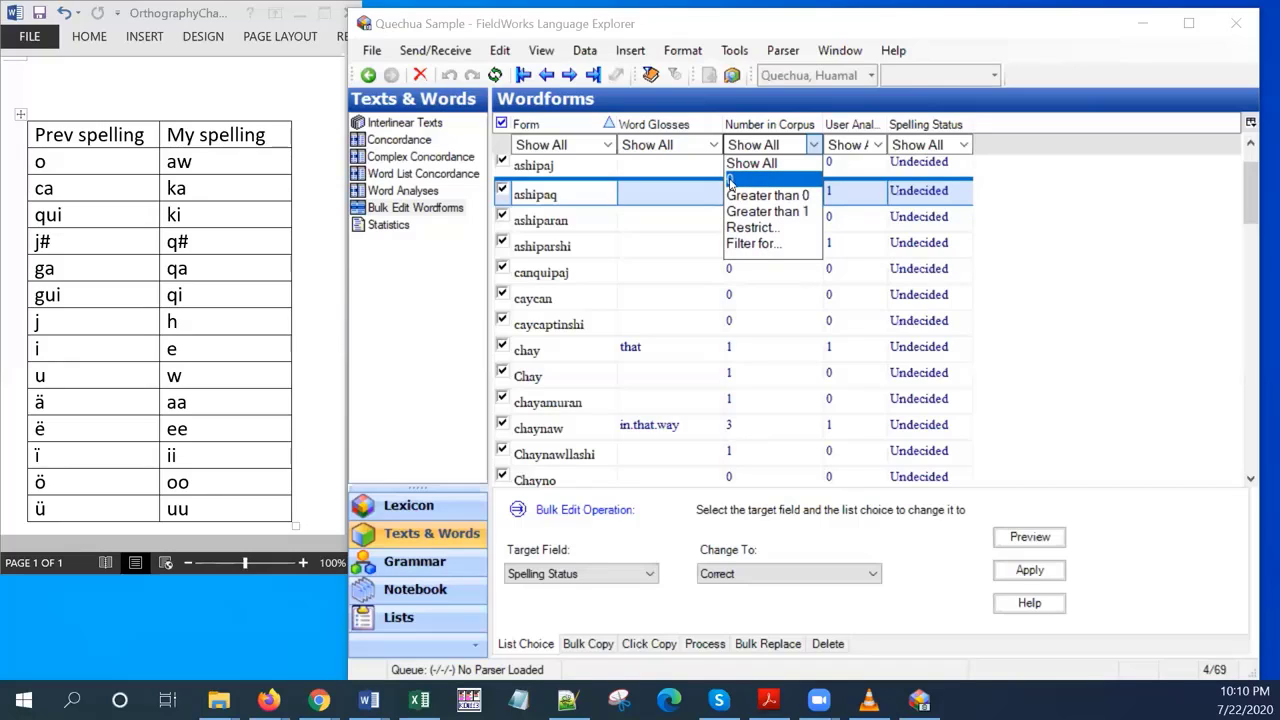
left_click(731, 182)
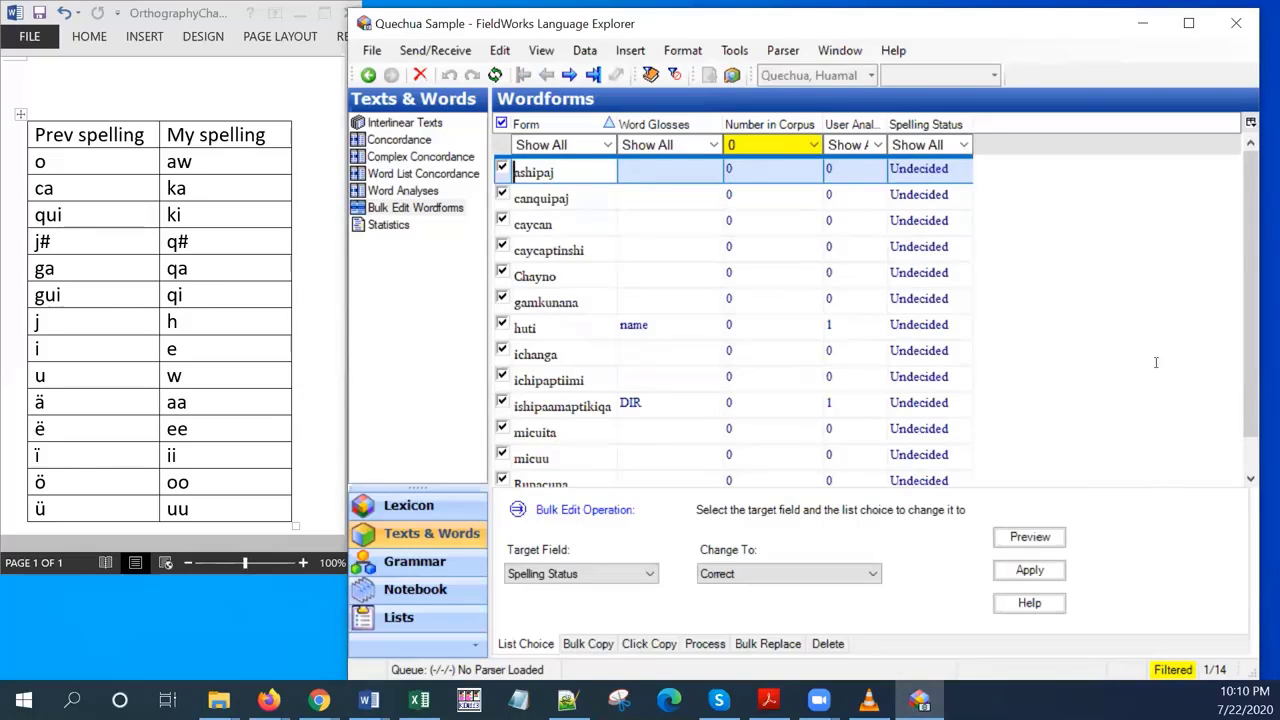
left_click_drag(1258, 228, 1240, 190)
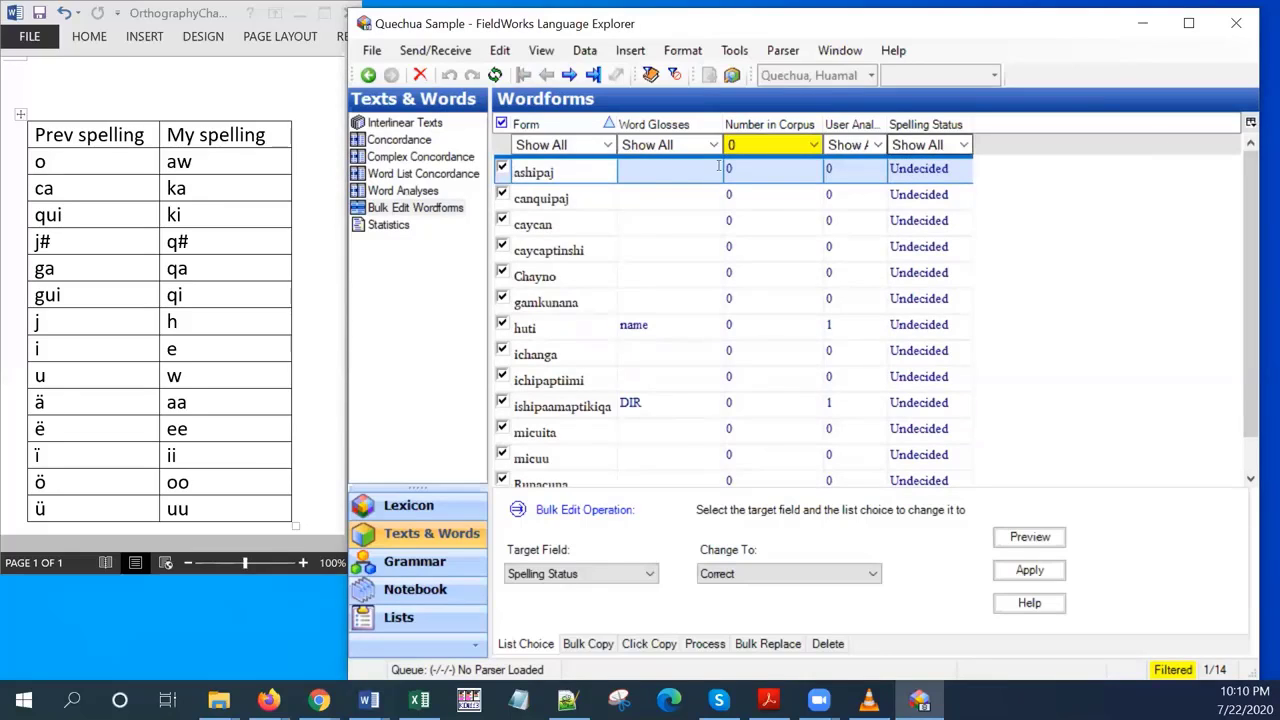
left_click(555, 172)
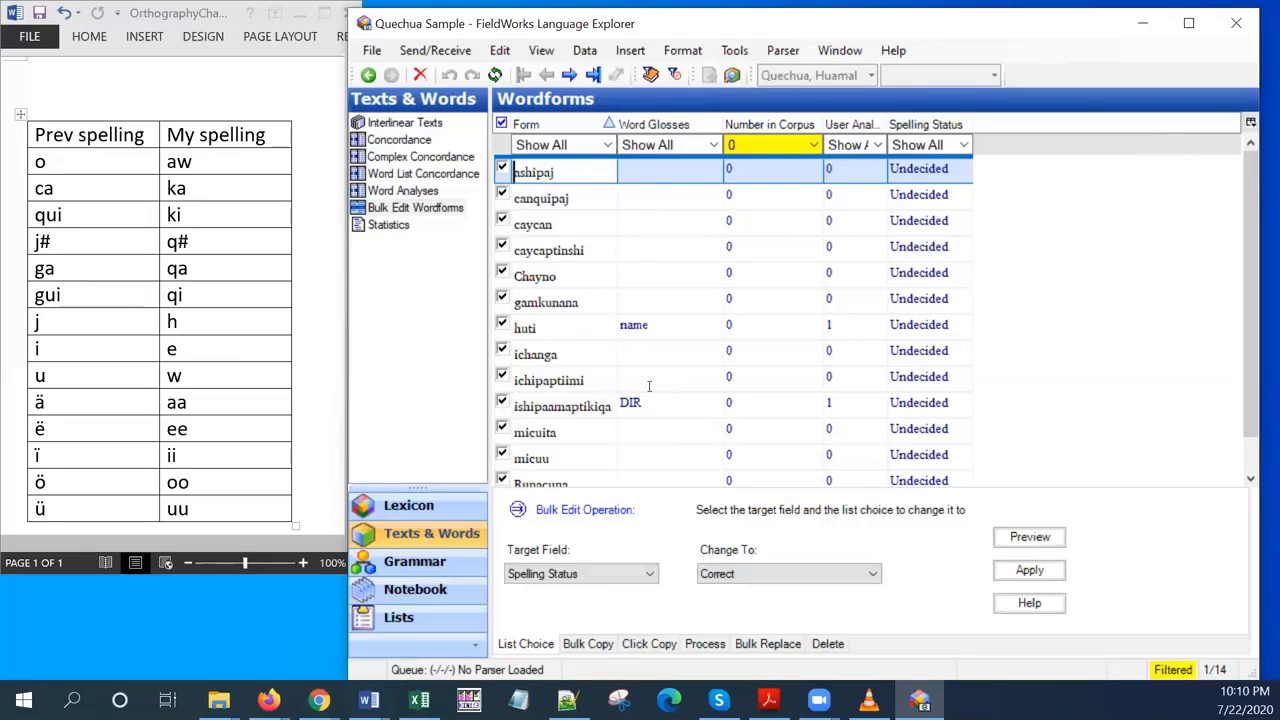
- Exclude the wordforms ichipaptiimi, ishipaamaptikiqa and huti from the bulk edit selection
left_click(502, 376)
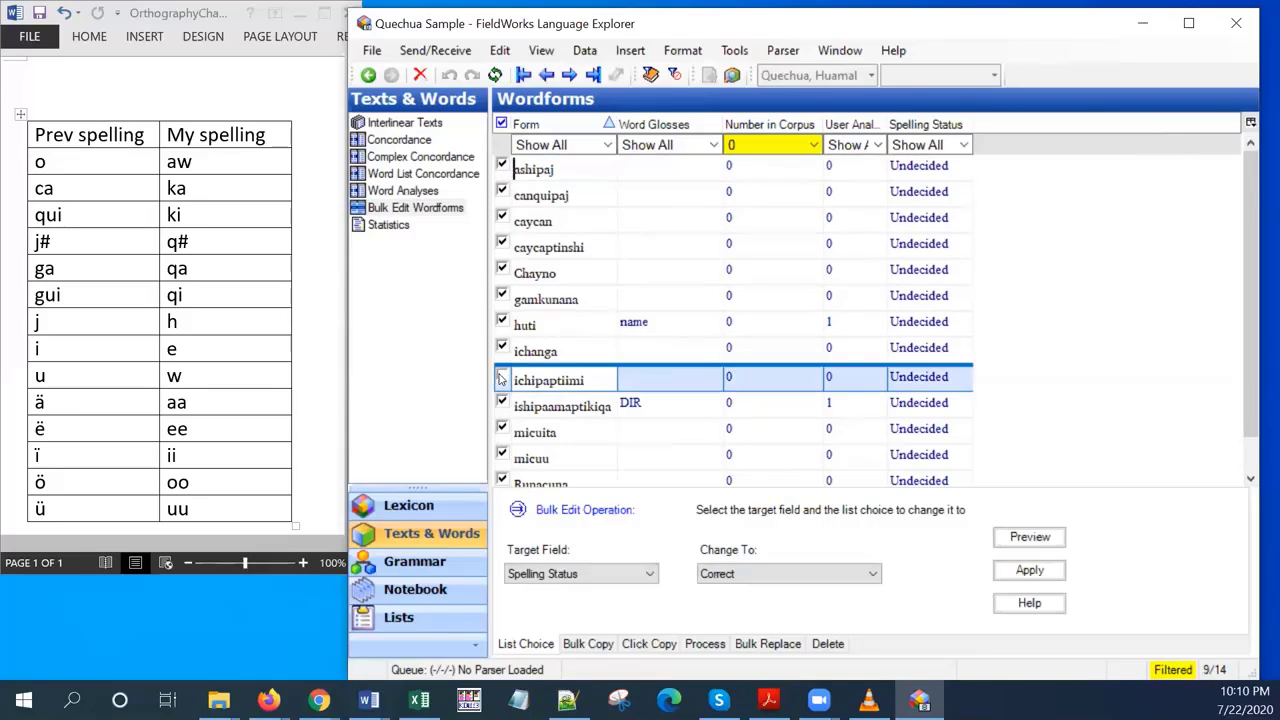
left_click(503, 403)
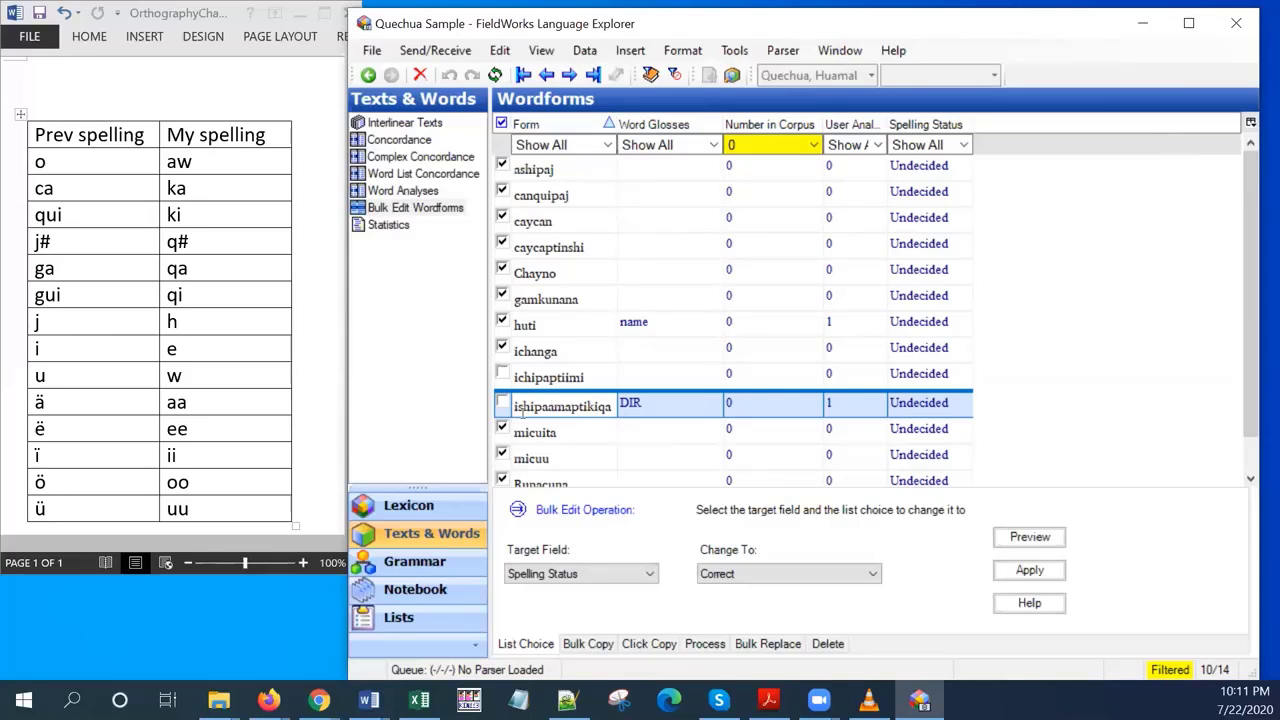
left_click(560, 351)
left_click(505, 322)
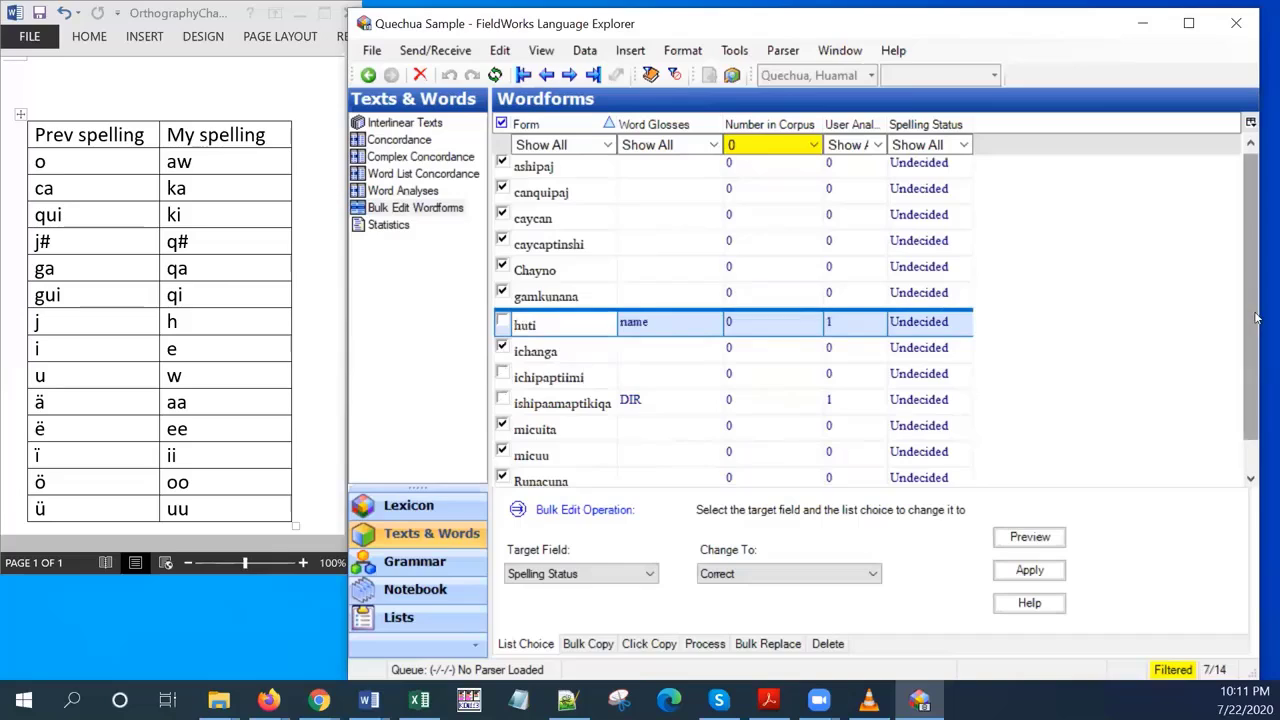
left_click_drag(1256, 318, 1256, 382)
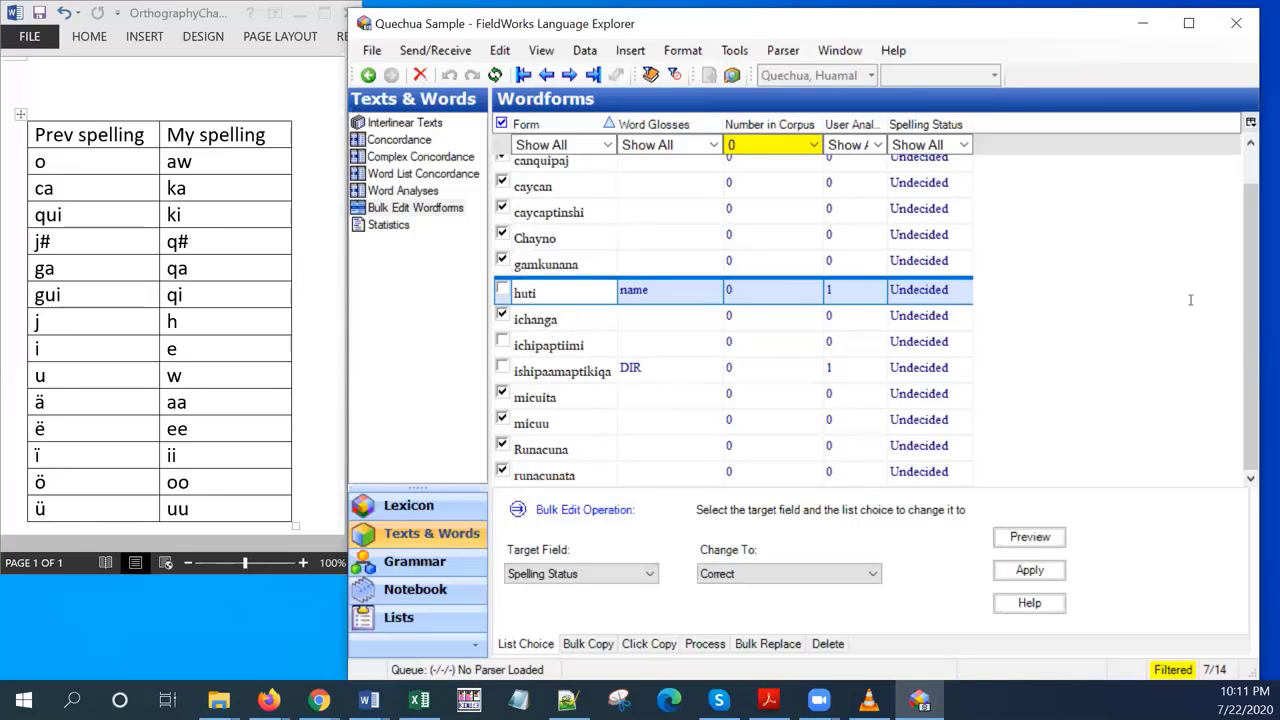
mouse_move(1246, 328)
left_mouse_down()
mouse_move(1252, 270)
mouse_move(1250, 347)
mouse_move(1250, 312)
left_mouse_up()
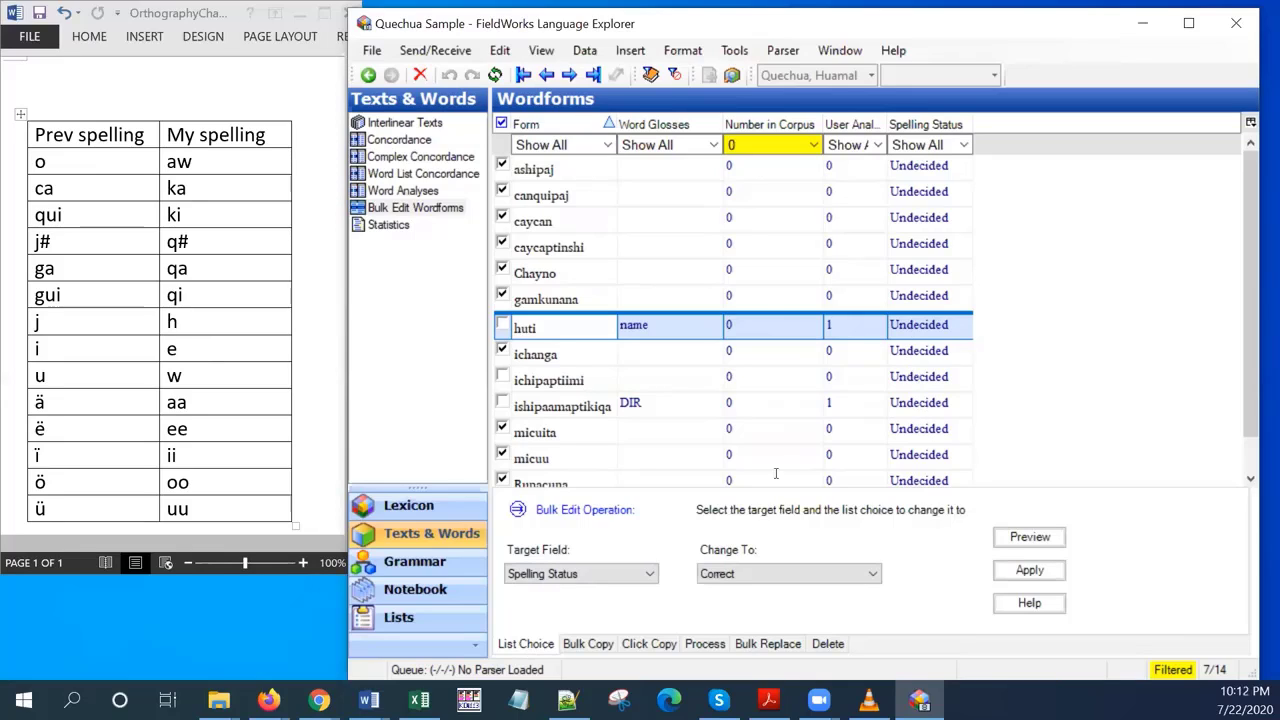
- Widen the Spelling Status column, then preview and apply the bulk change of Spelling Status to Incorrect for the selected wordforms
left_click(648, 576)
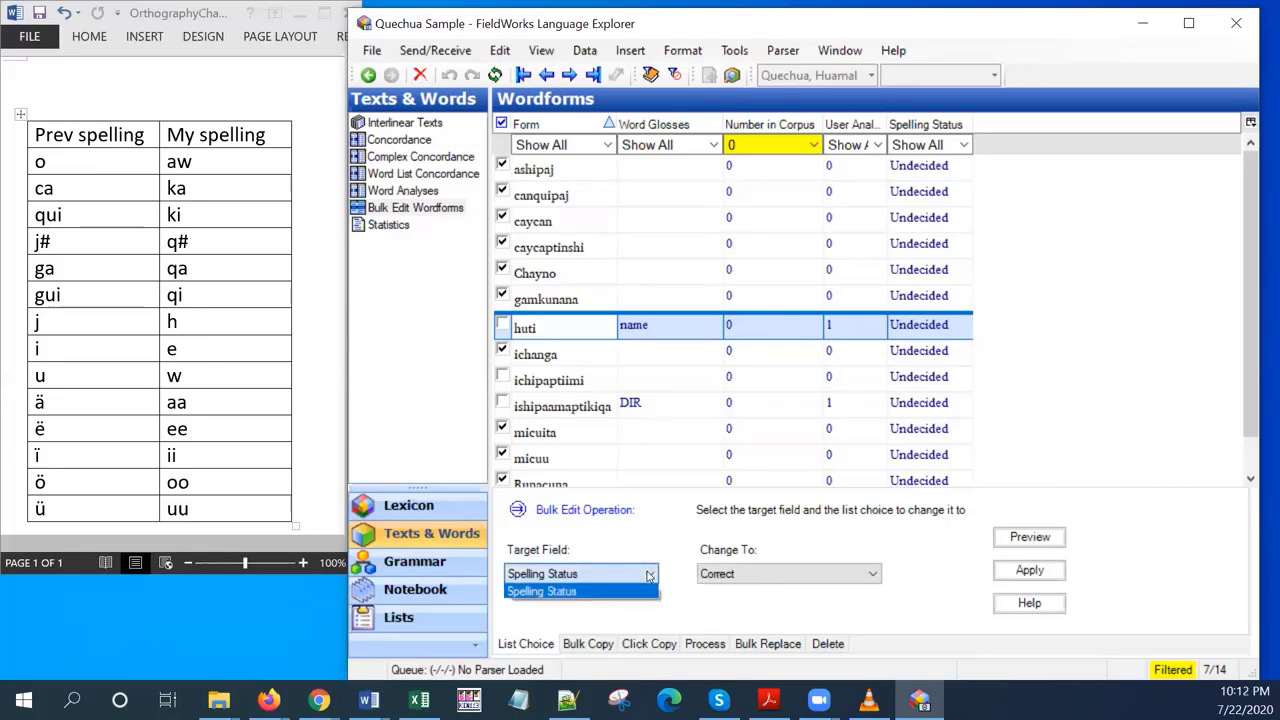
left_click(648, 576)
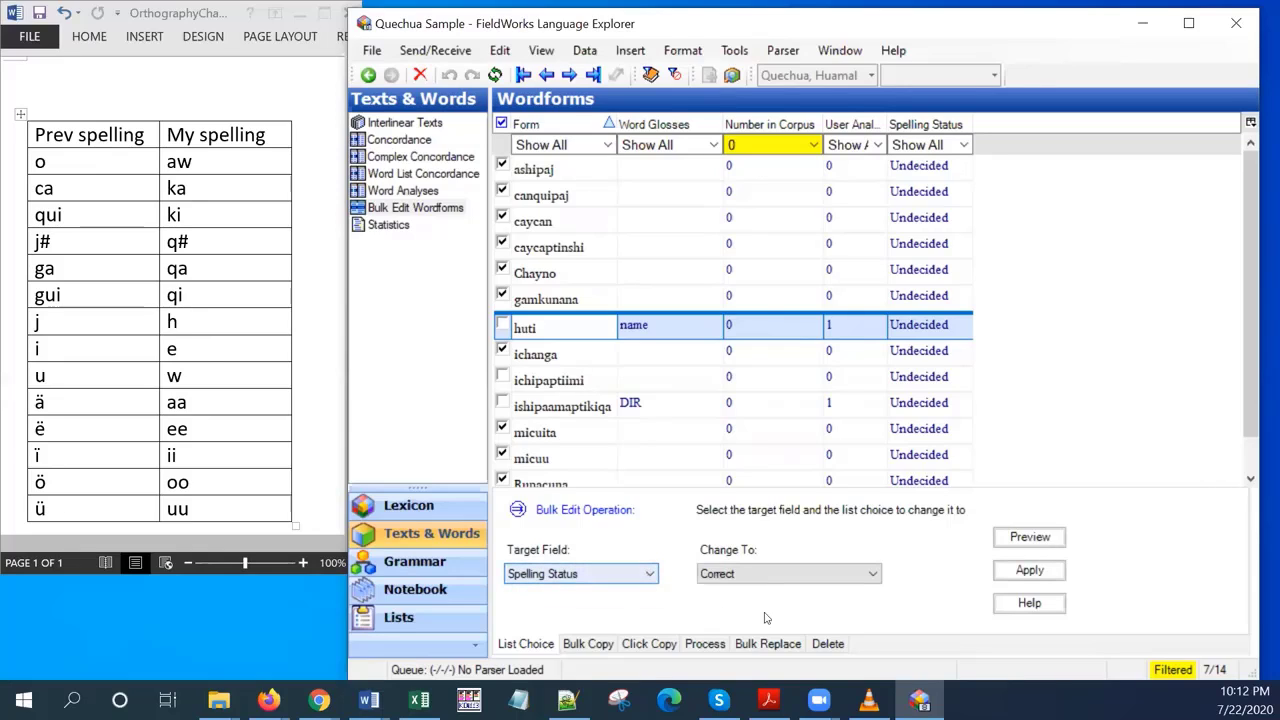
left_click(873, 578)
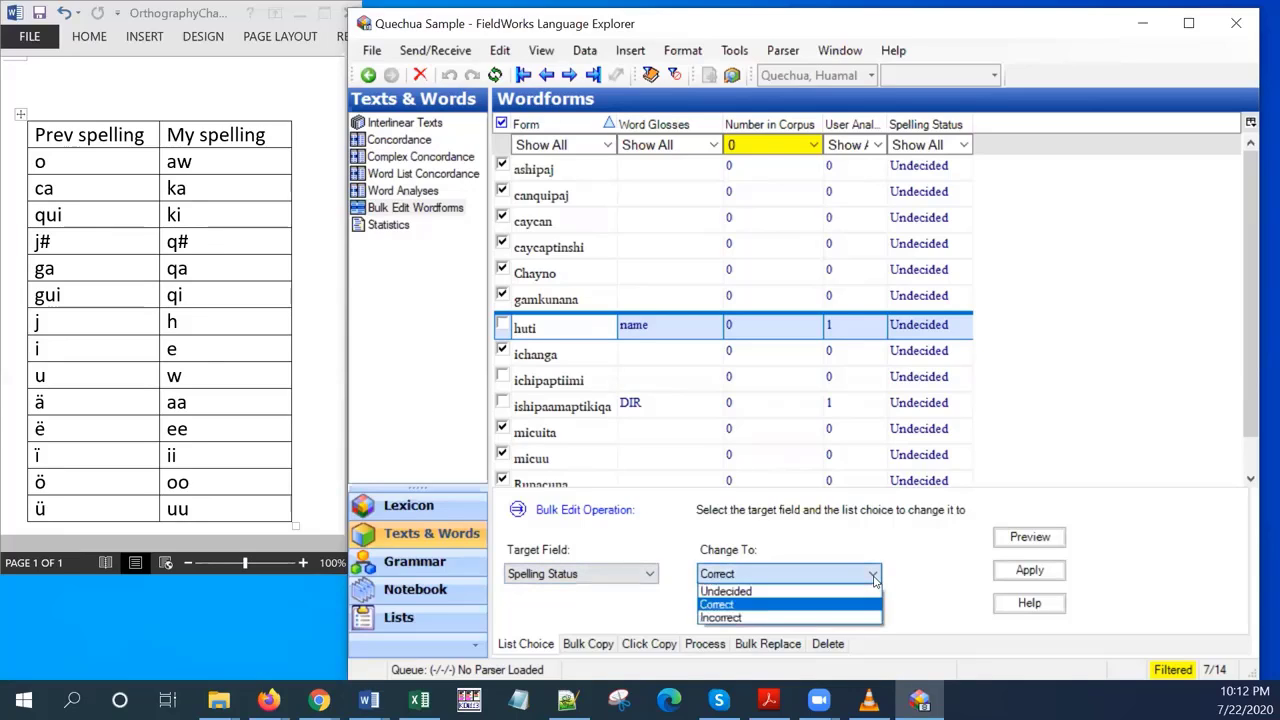
left_click(722, 618)
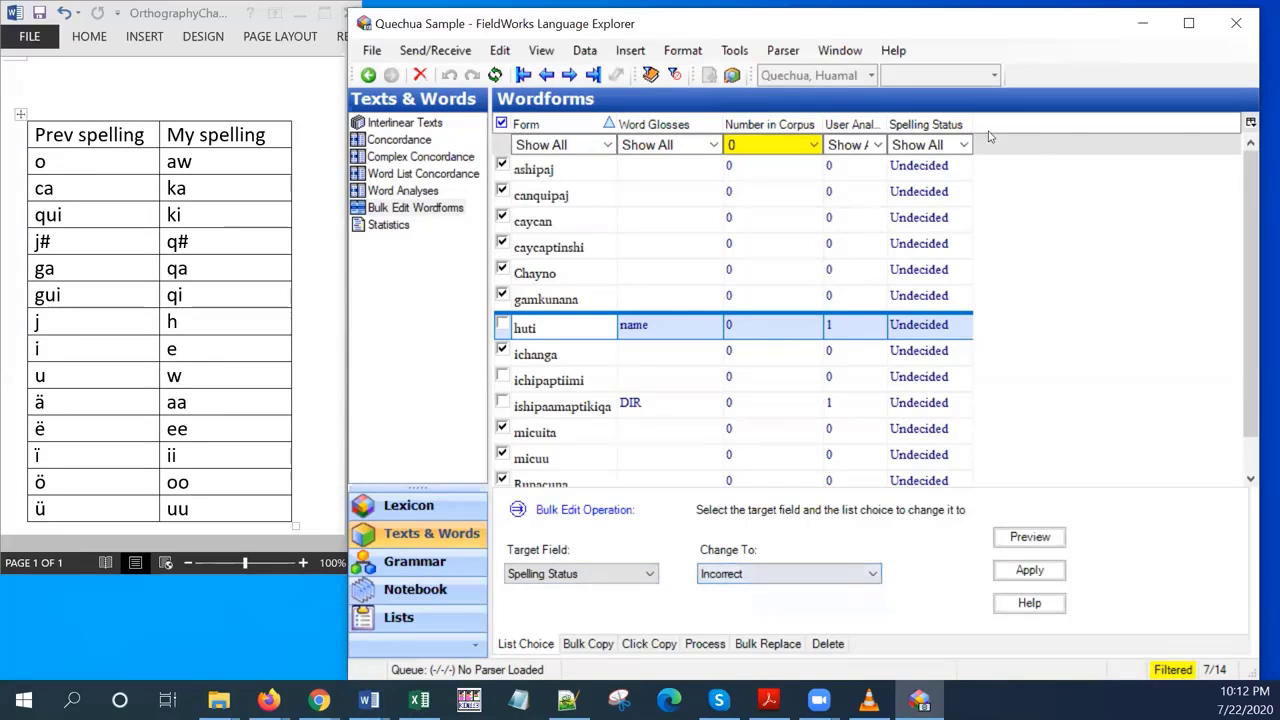
left_click_drag(973, 125, 1108, 137)
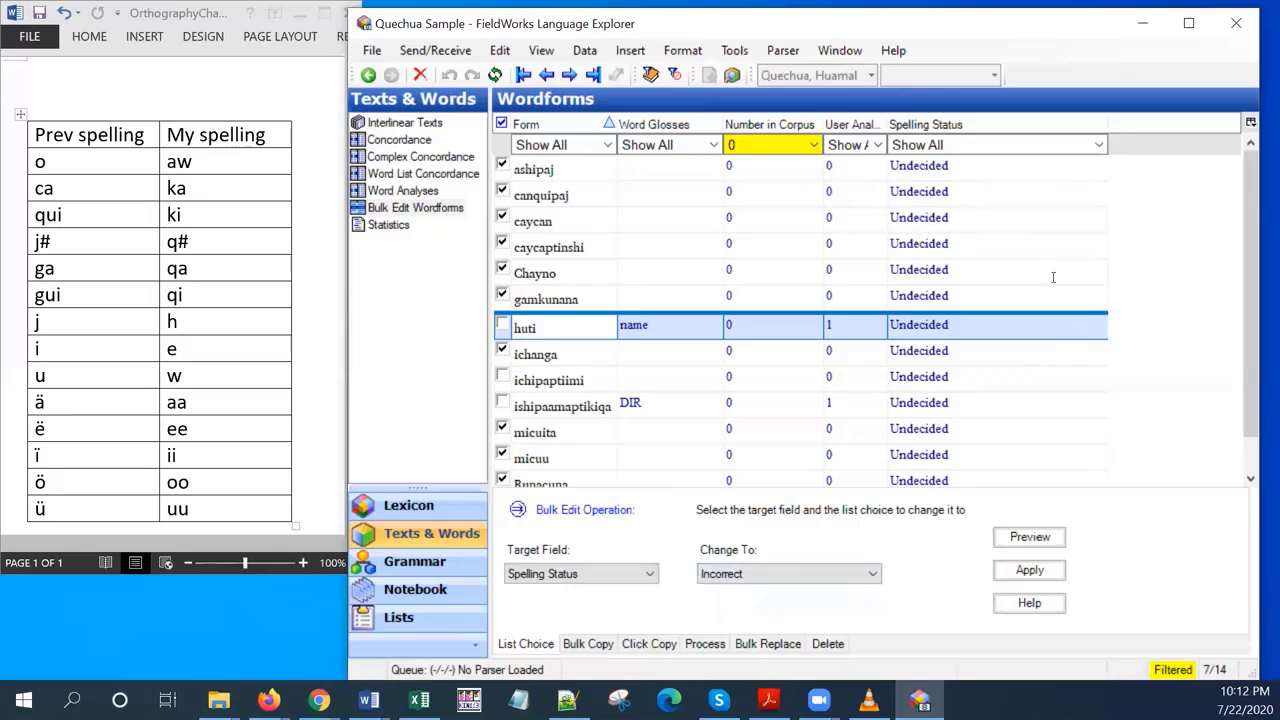
left_click(1031, 540)
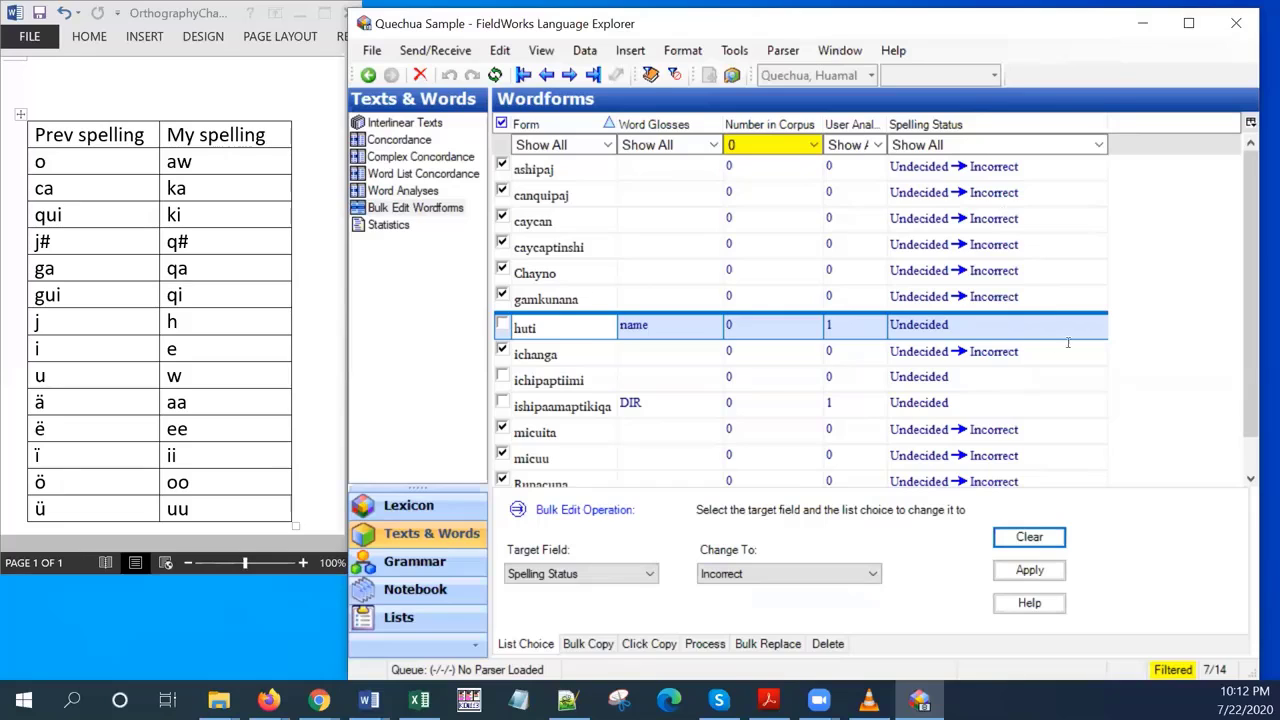
left_click_drag(1260, 272, 1257, 300)
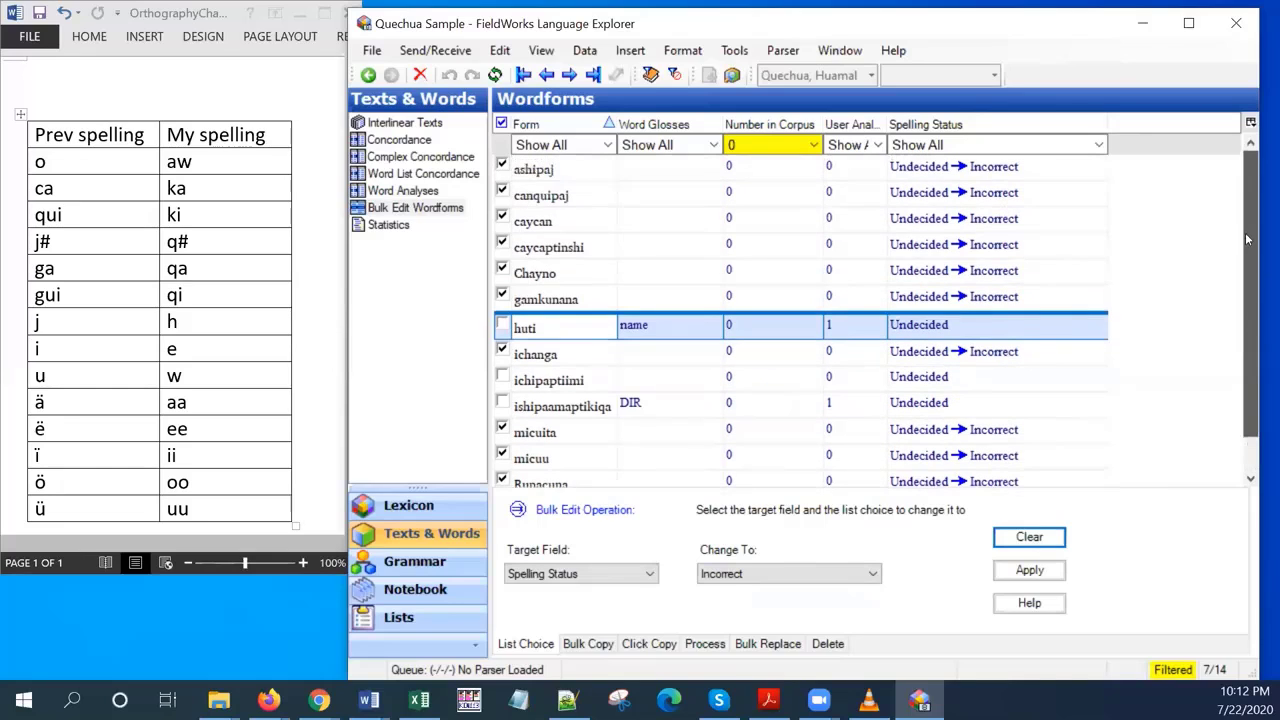
left_click(1030, 571)
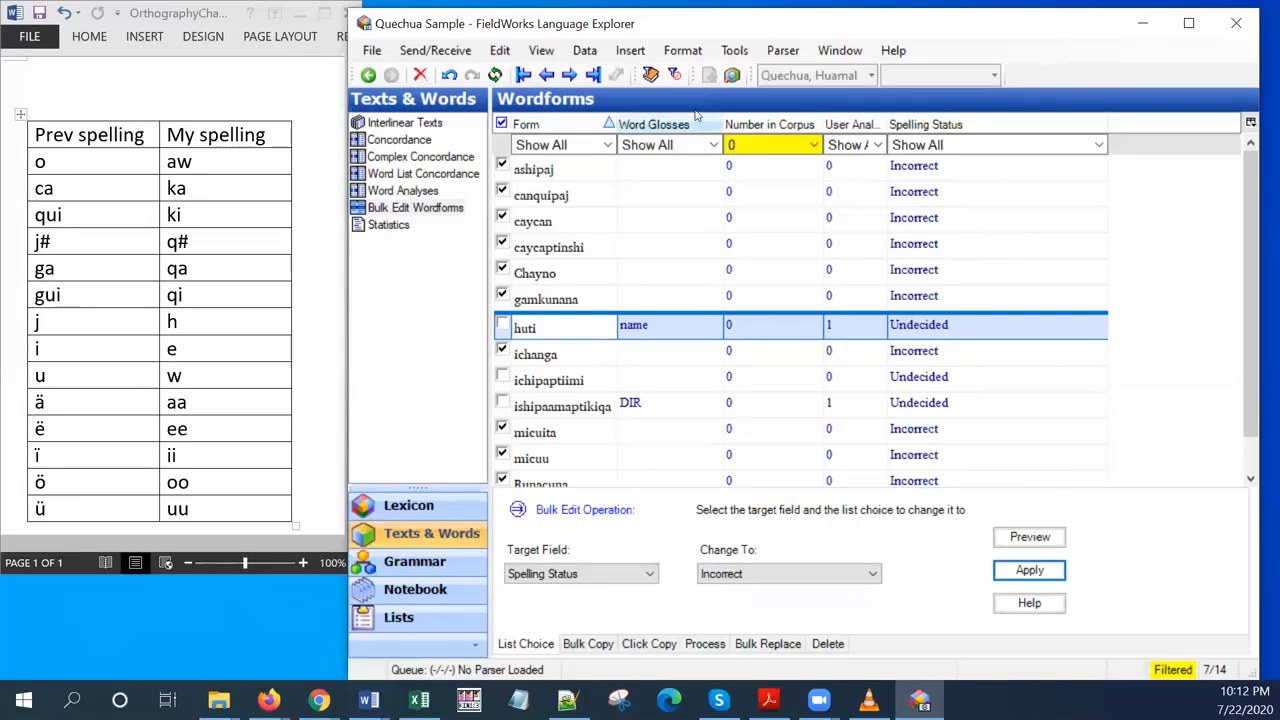
- Clear the current filter and show only wordforms whose corpus count and user analyses are both greater than 0
left_click(674, 75)
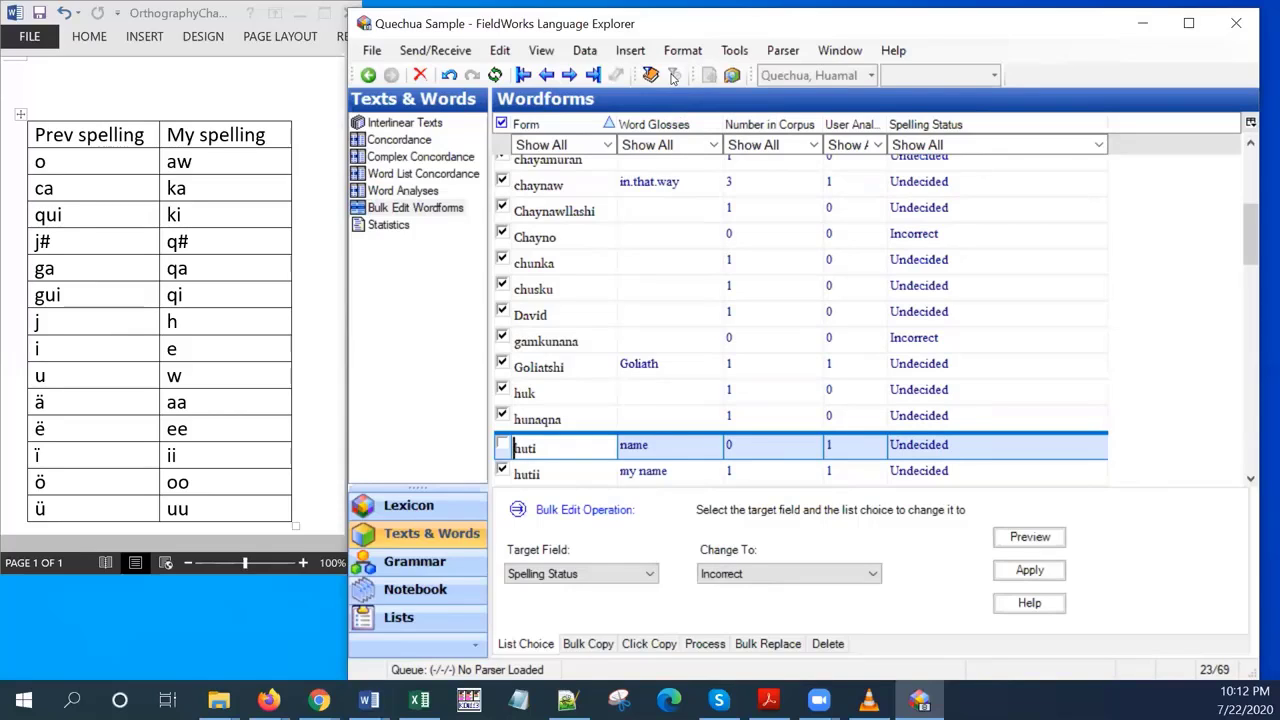
left_click(814, 145)
left_click(782, 194)
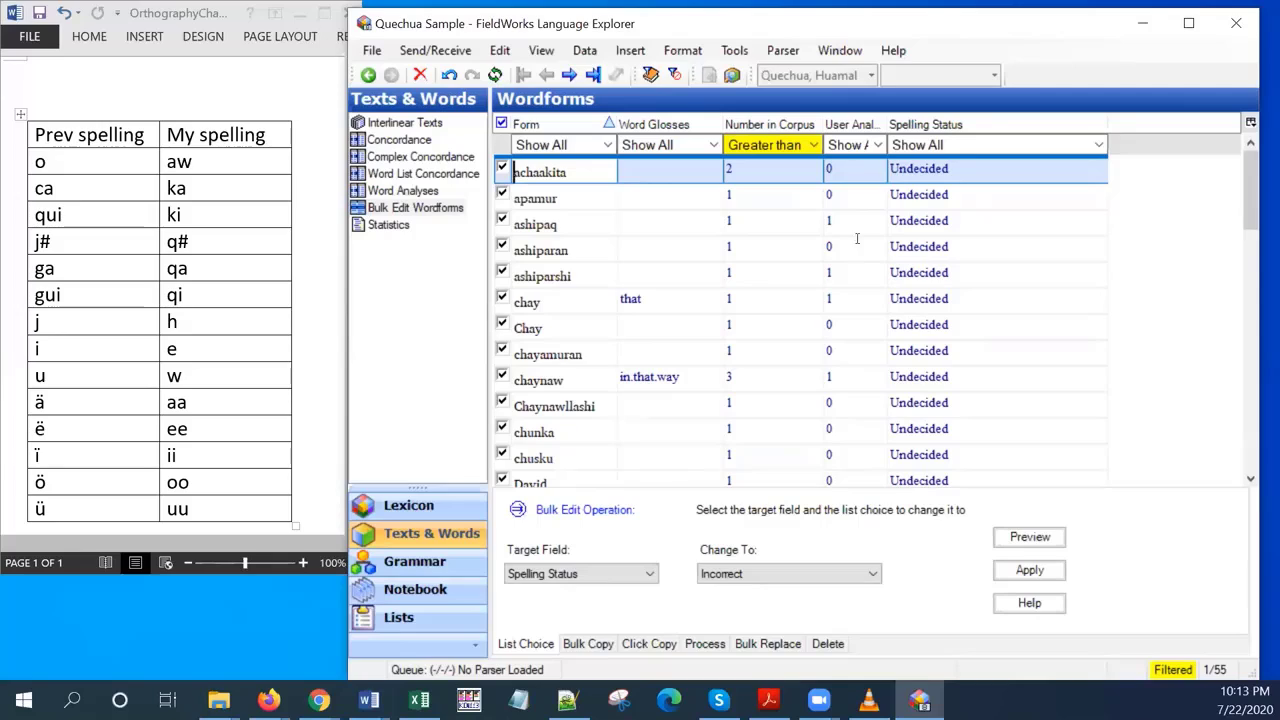
left_click(878, 146)
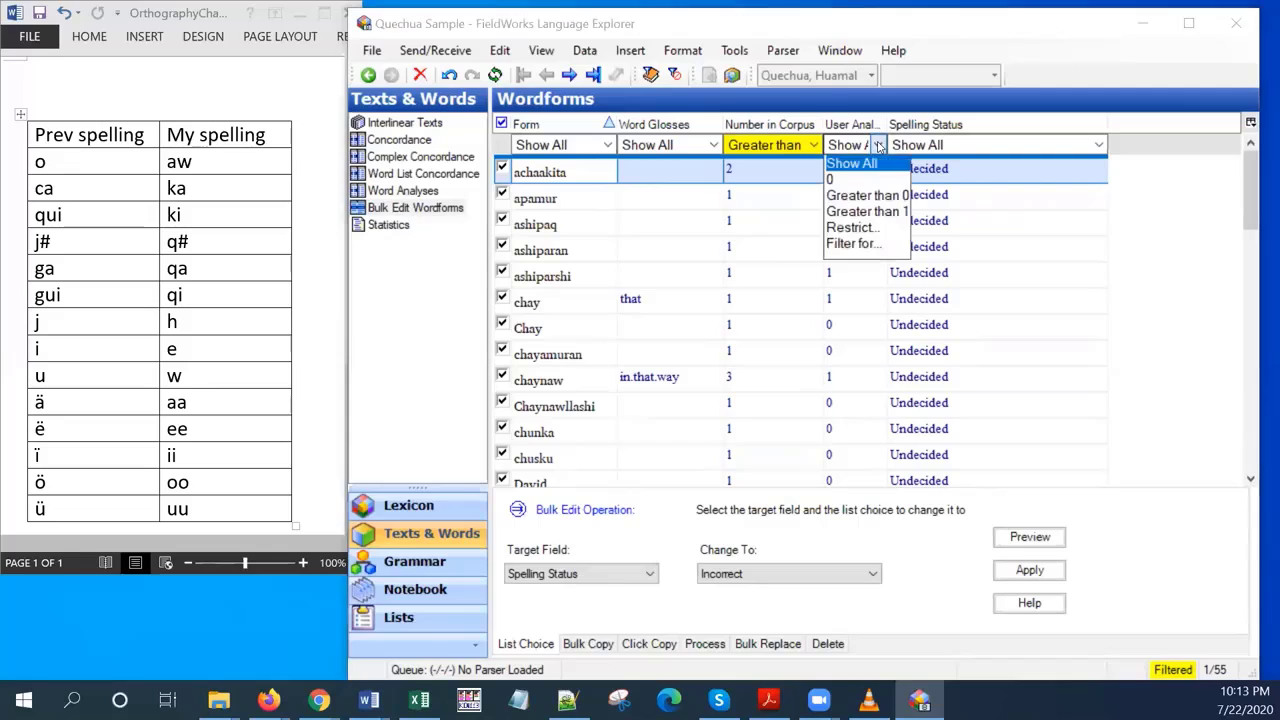
left_click(867, 196)
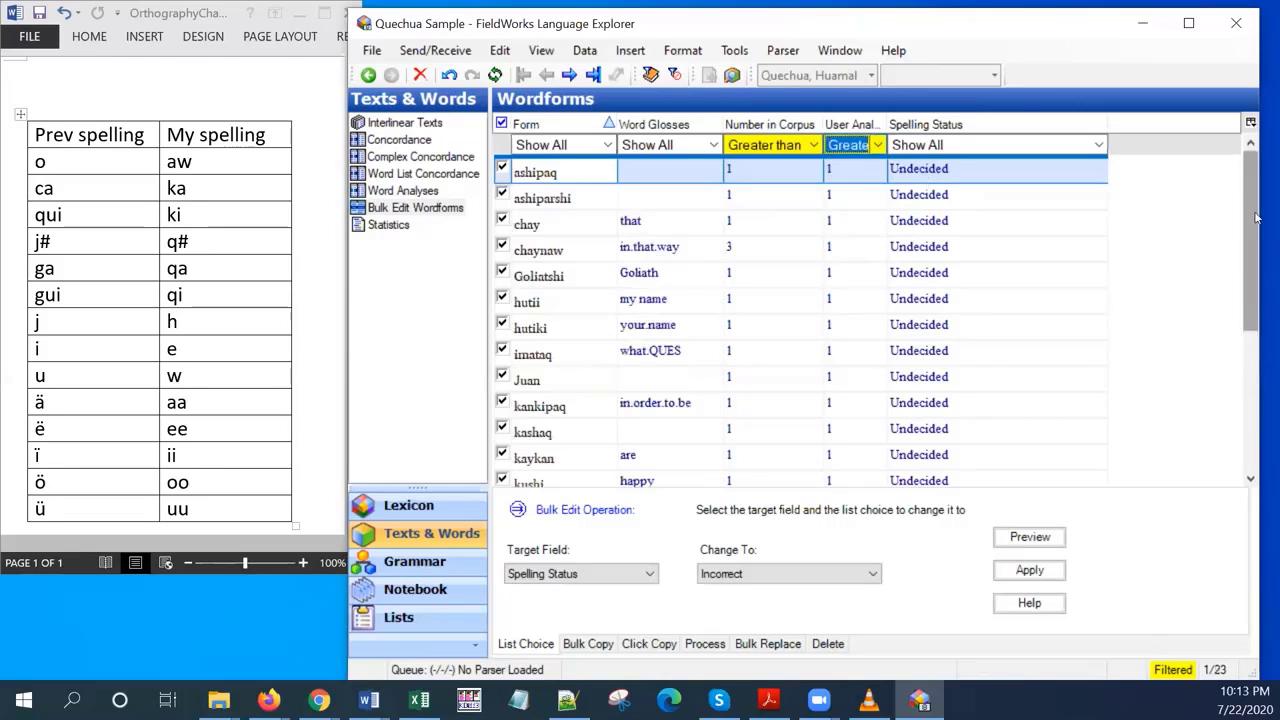
- Check the spellings in the filtered wordform list and exclude noqacuna from the bulk edit selection
left_click_drag(1255, 218, 1255, 387)
scroll(1230, 289, "up", 4)
left_click_drag(1255, 212, 1258, 393)
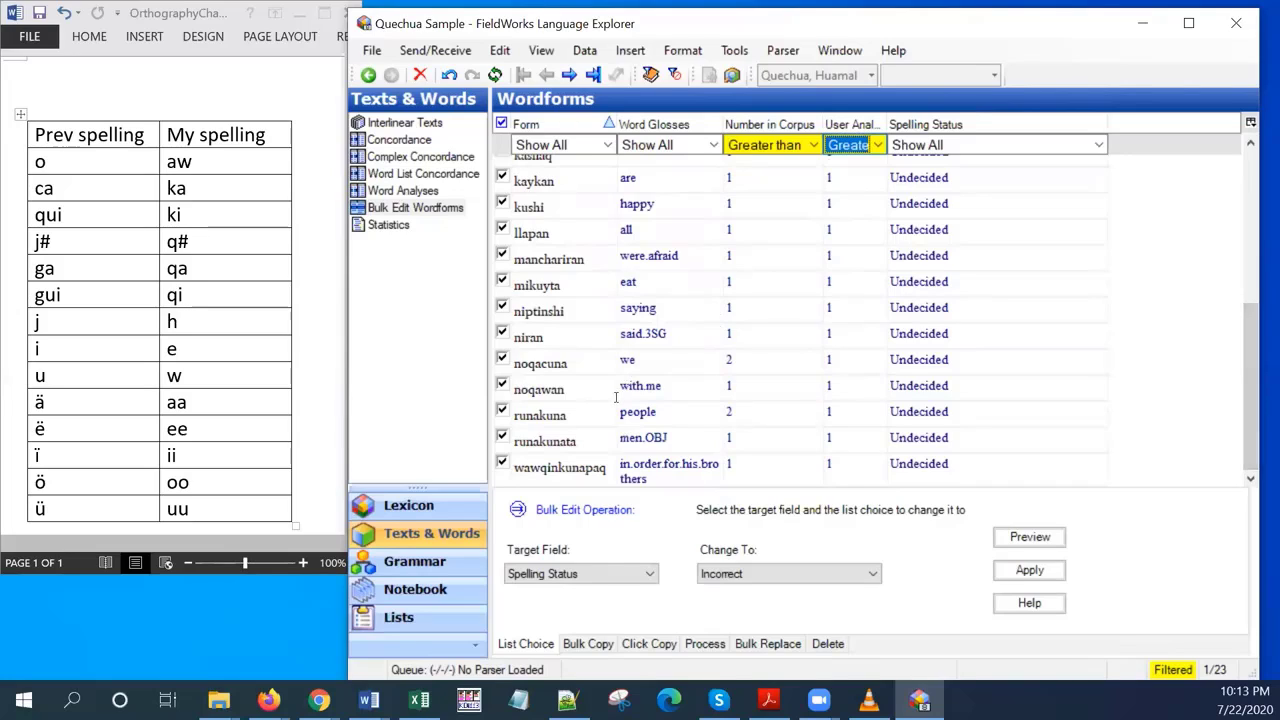
left_click(545, 364)
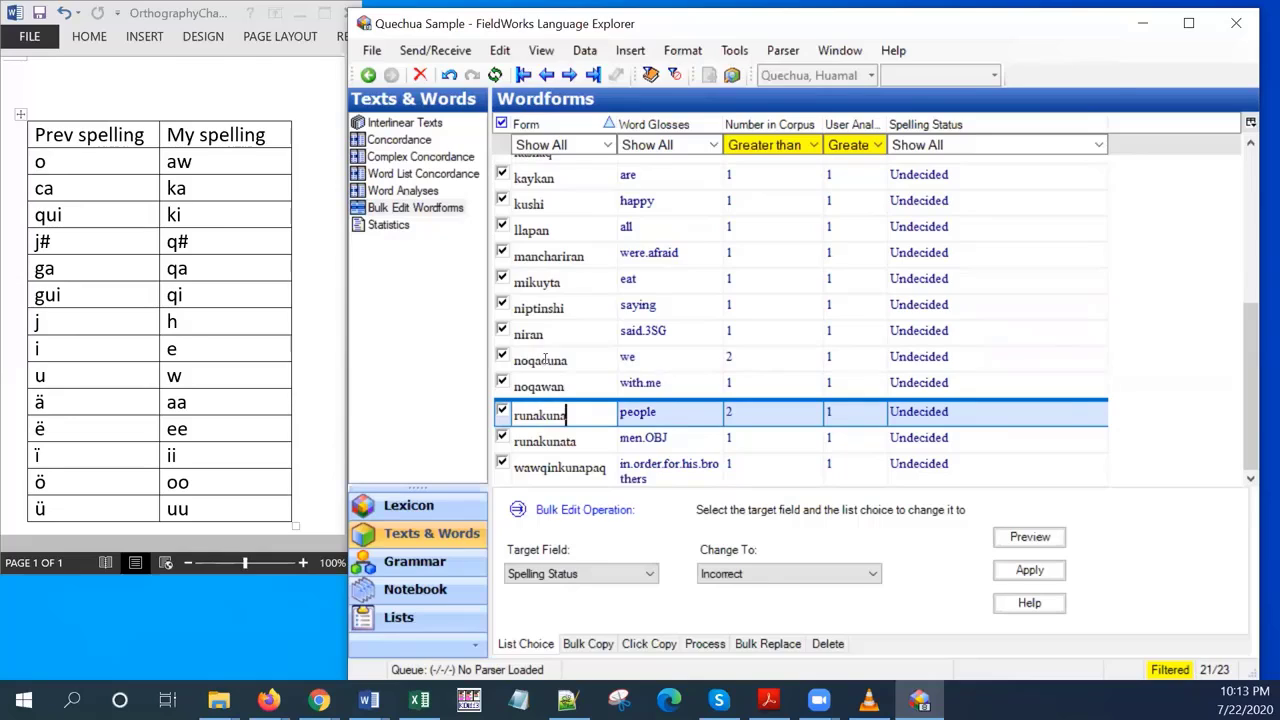
scroll(545, 360, "up", 1)
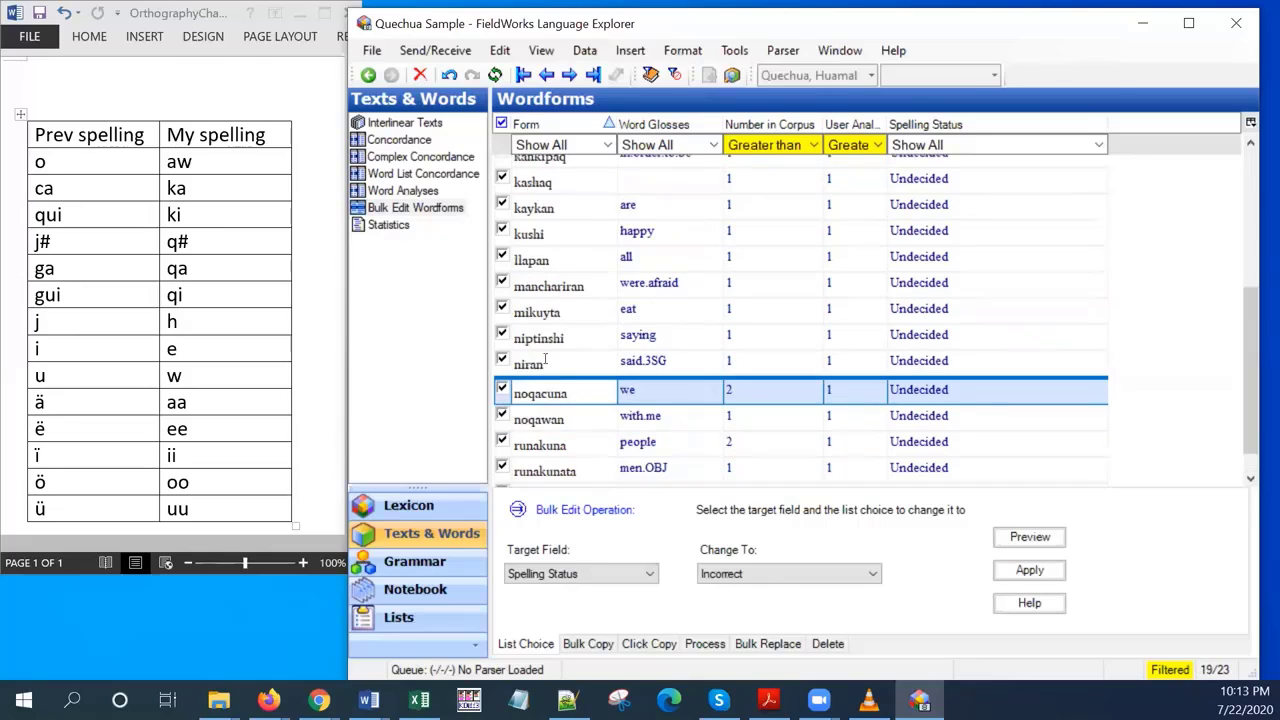
left_click(503, 390)
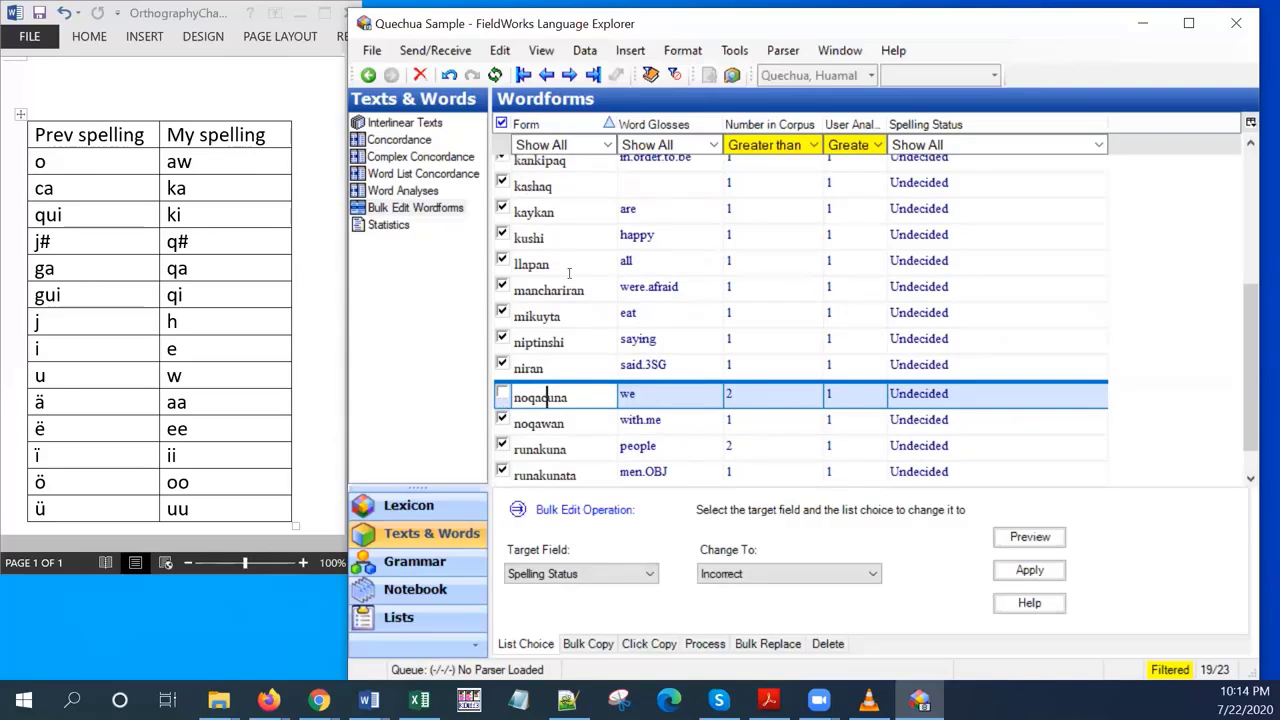
- Set the bulk change of Spelling Status to Correct, preview it, and apply it to the selected wordforms
left_click(872, 576)
left_click(727, 604)
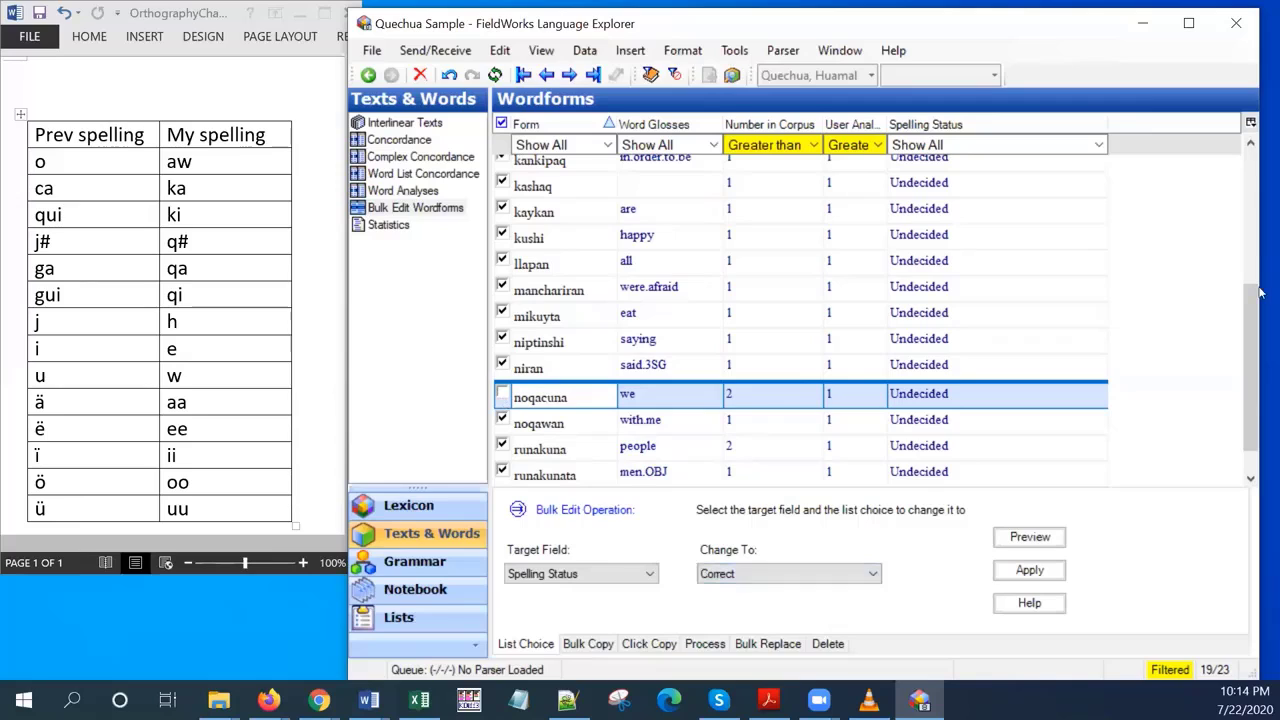
scroll(1258, 328, "down", 1)
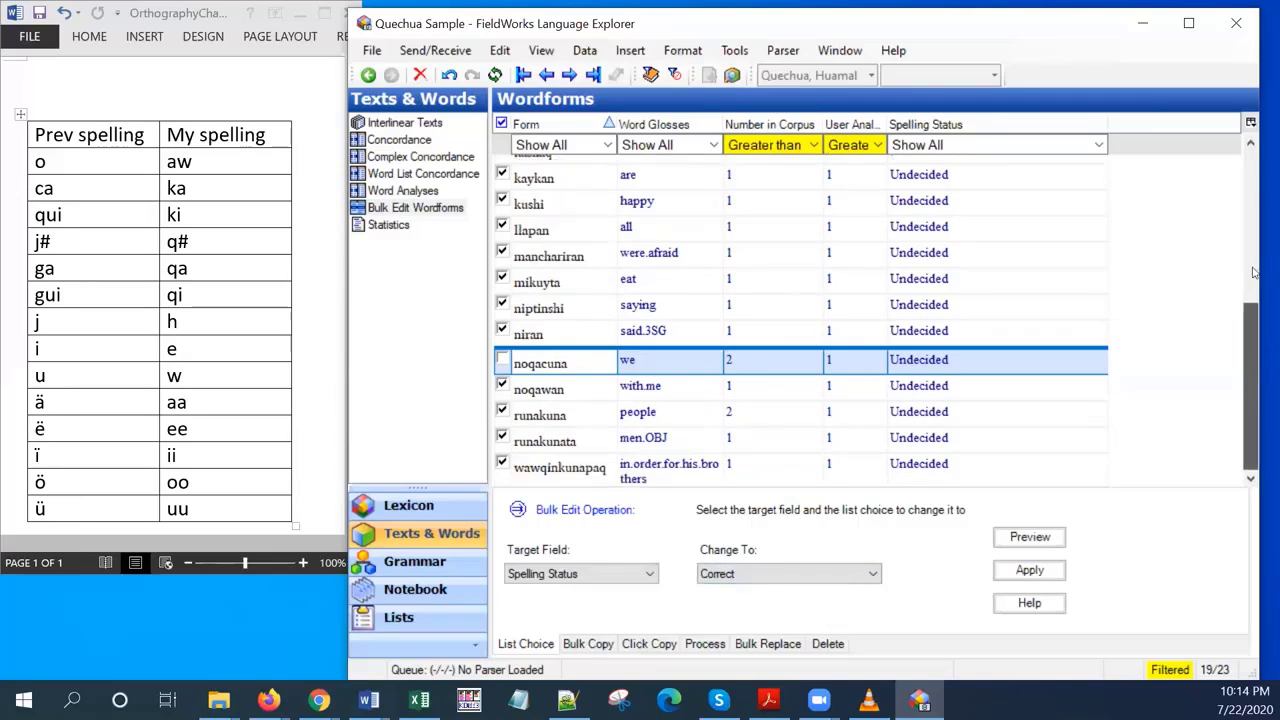
scroll(1258, 340, "up", 5)
left_click(1030, 537)
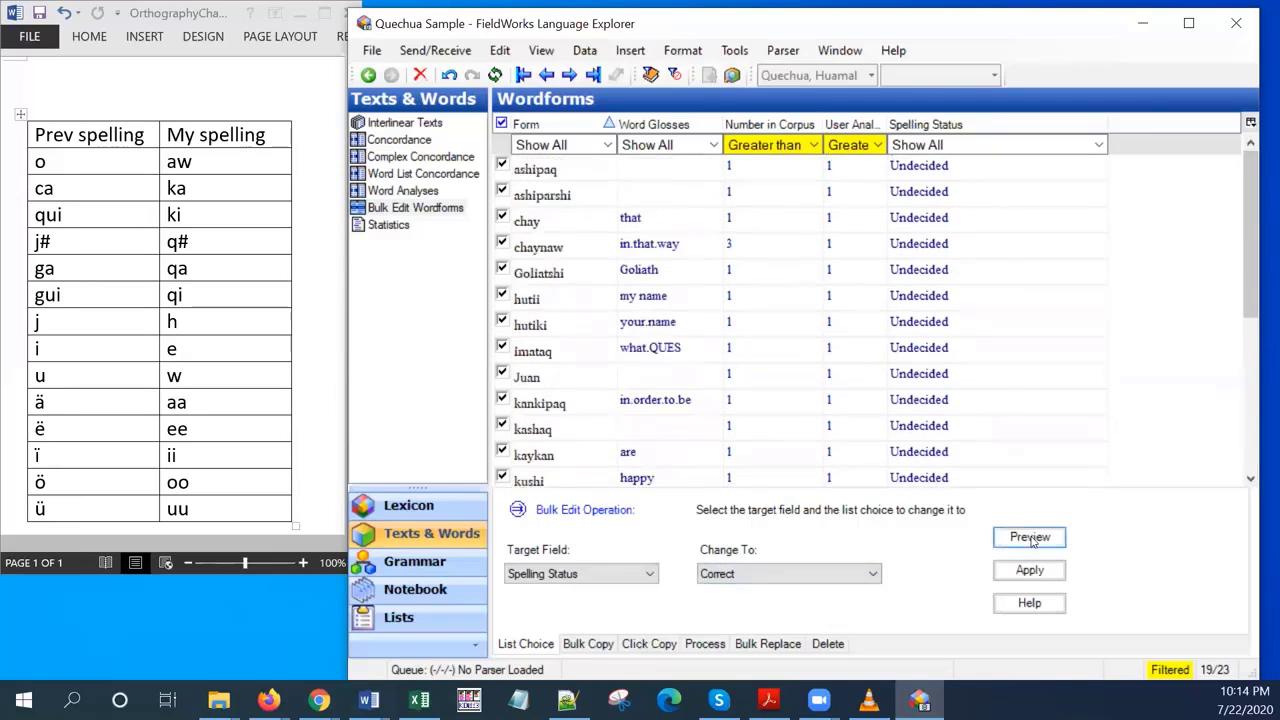
left_click_drag(1248, 278, 1265, 460)
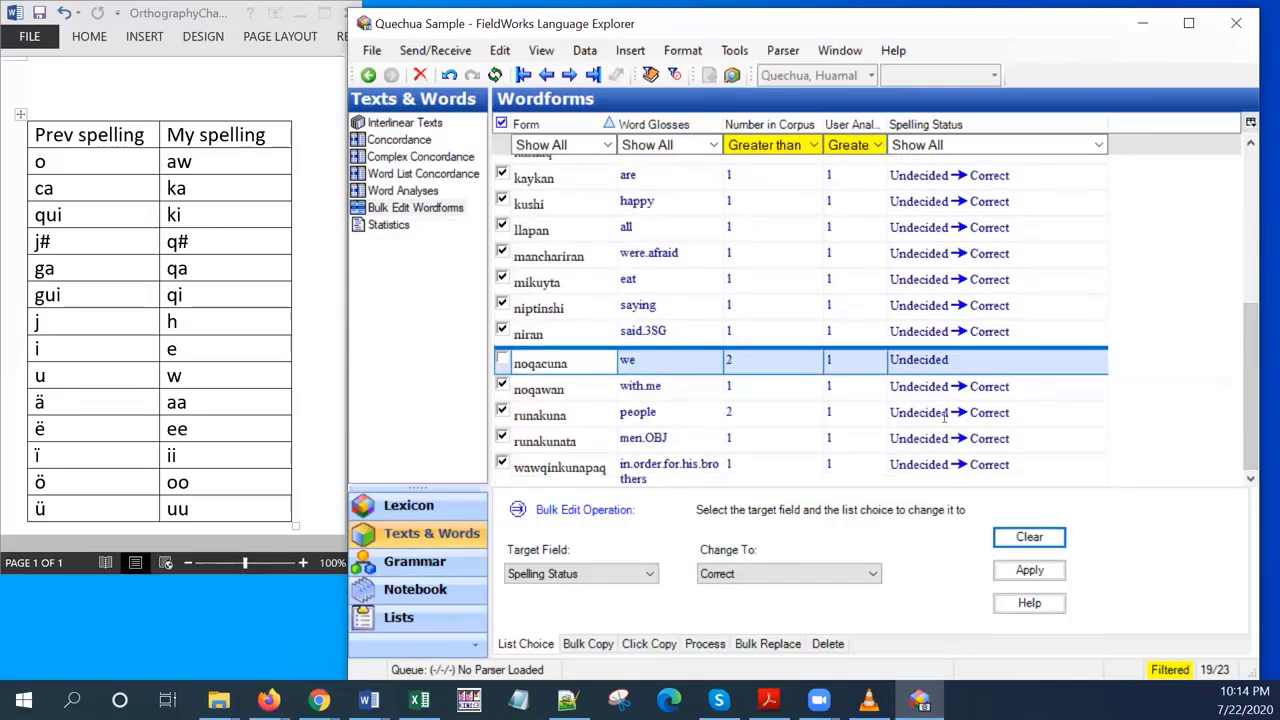
left_click(1030, 570)
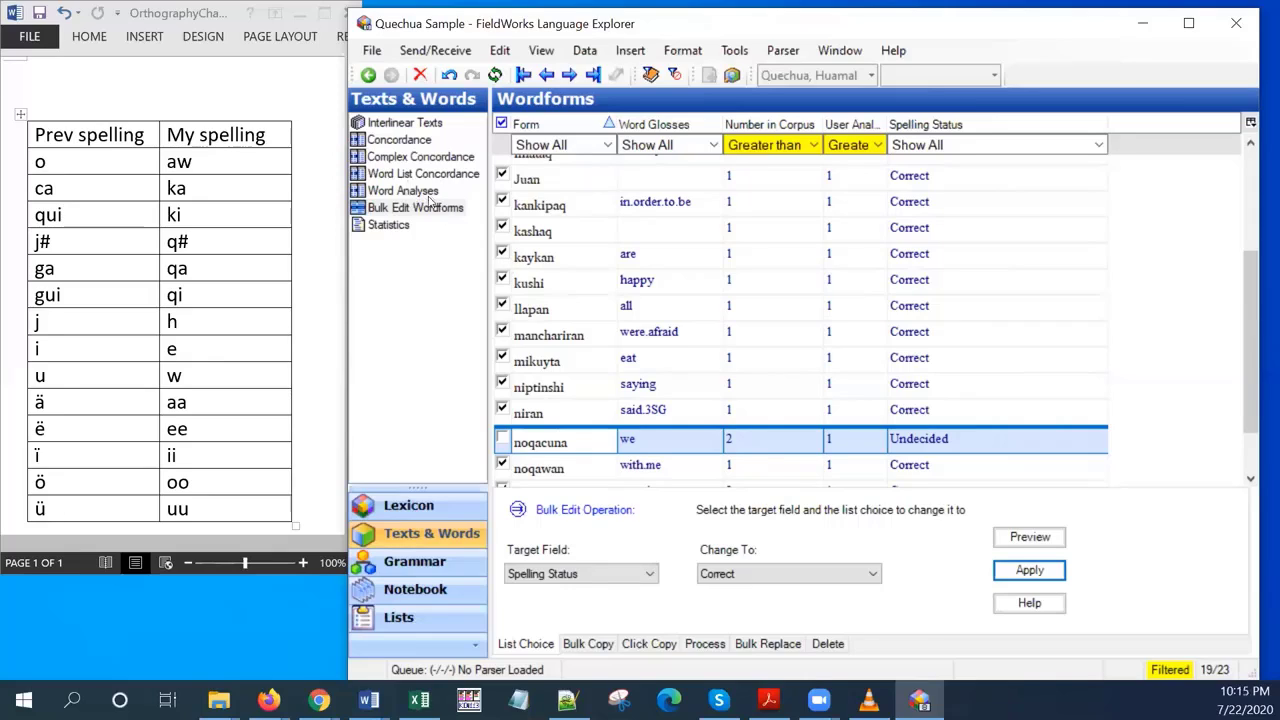
- Show noqacuna in Word Analyses, then widen the Word Glosses and User Analyses columns and the analyses pane
right_click(540, 442)
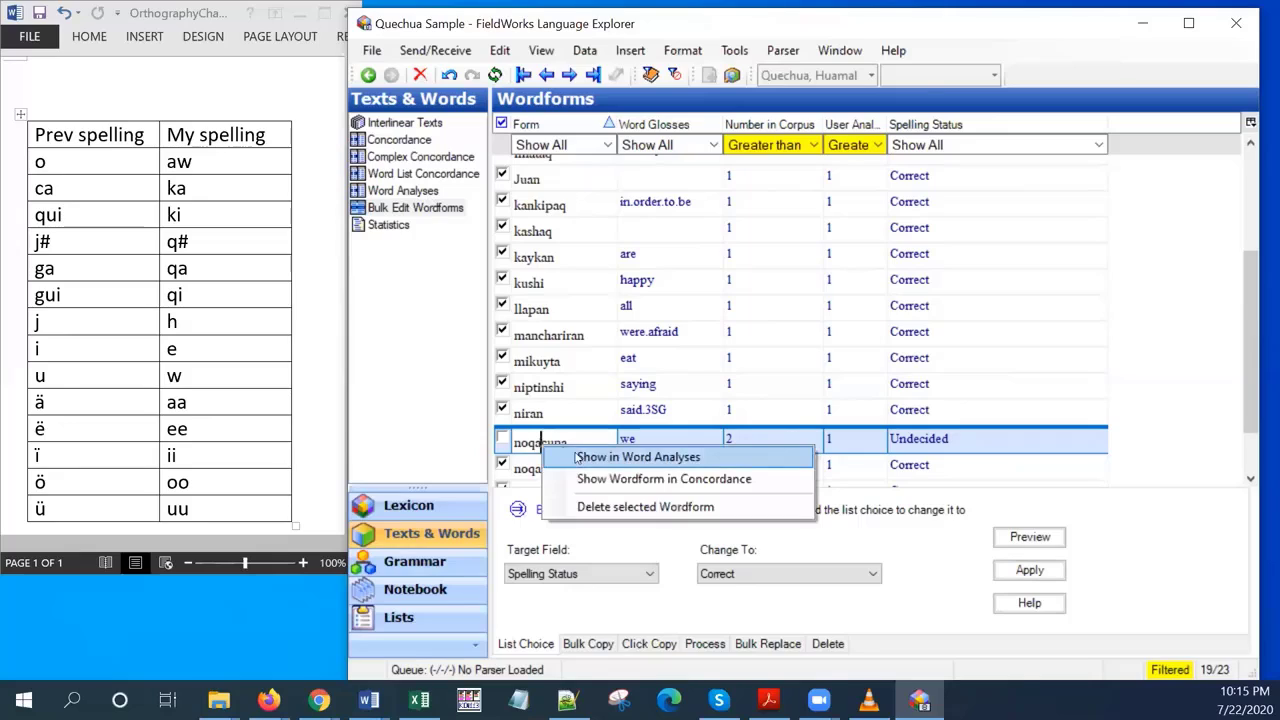
left_click(714, 461)
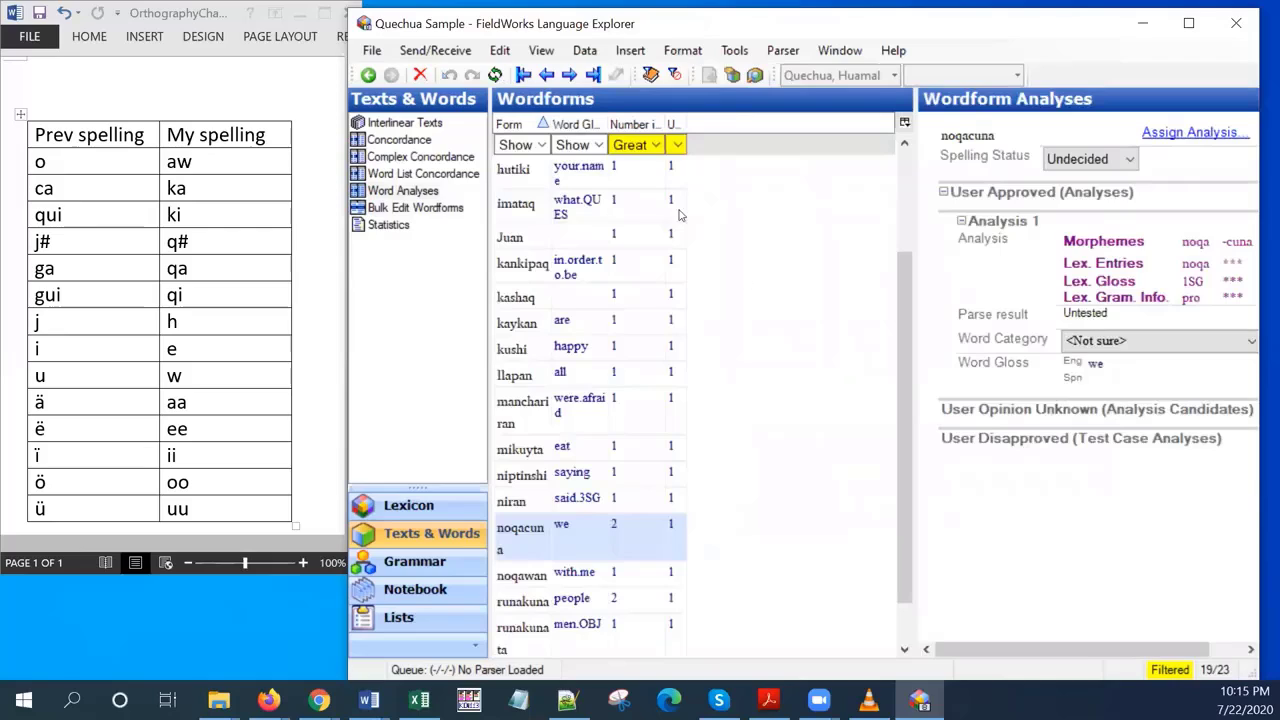
left_click_drag(607, 122, 630, 122)
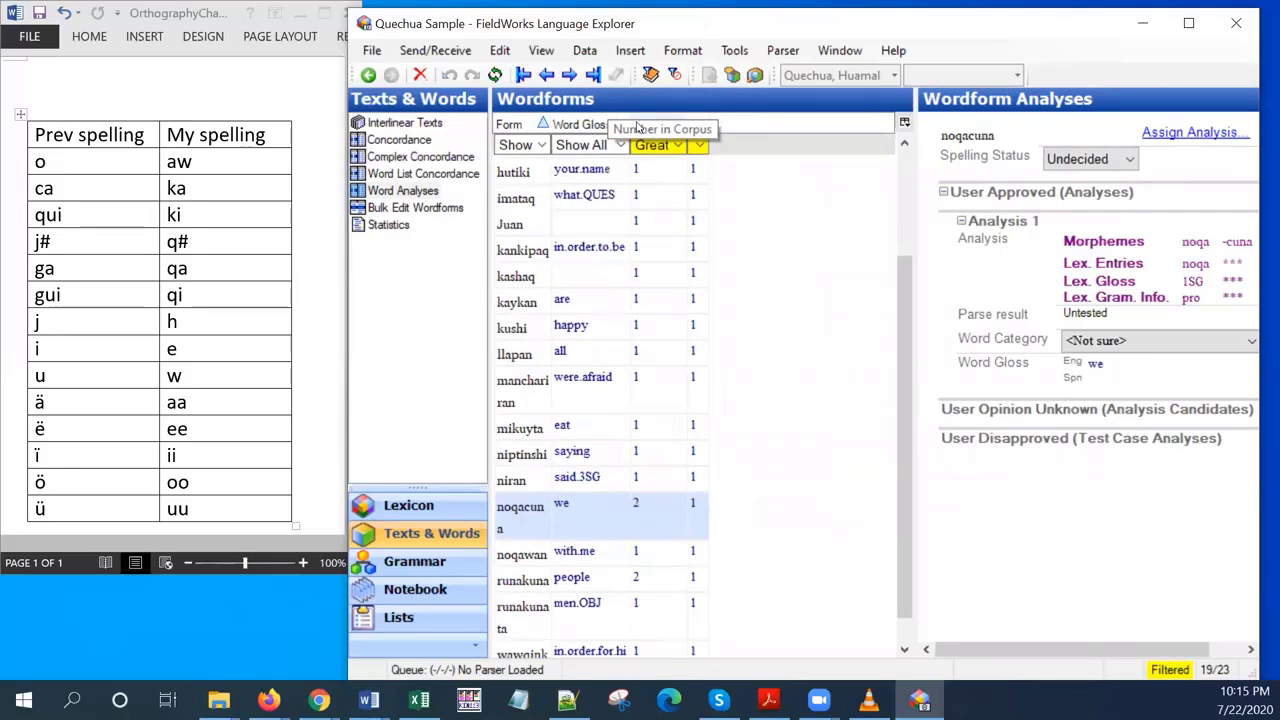
left_click_drag(711, 122, 751, 122)
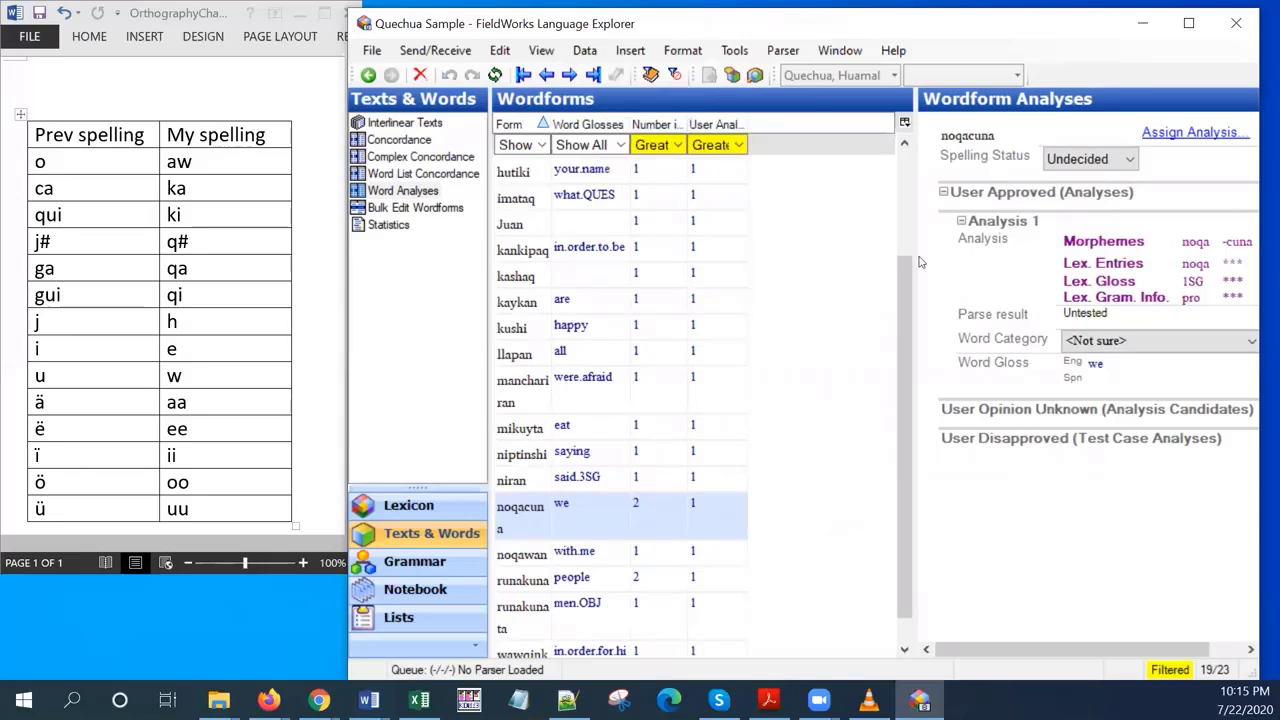
left_click_drag(910, 265, 816, 266)
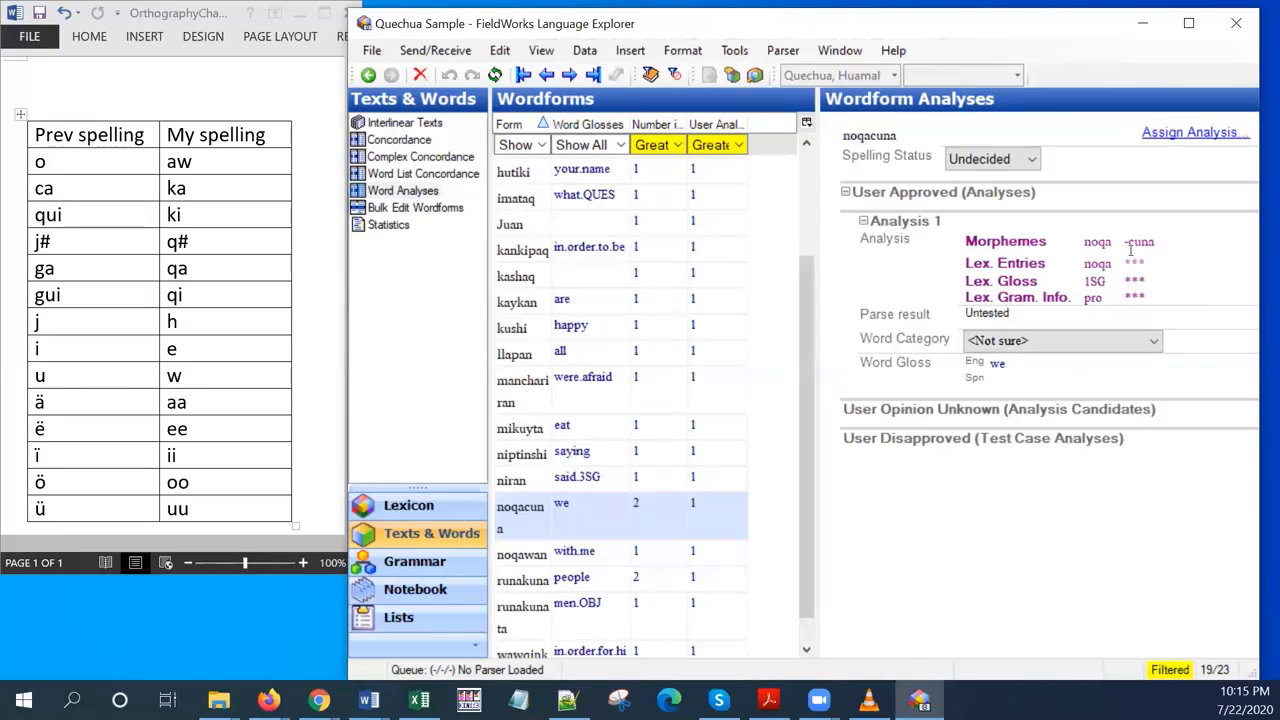
- Try to edit the morpheme -cuna directly in Analysis 1 of noqacuna
left_click(1132, 243)
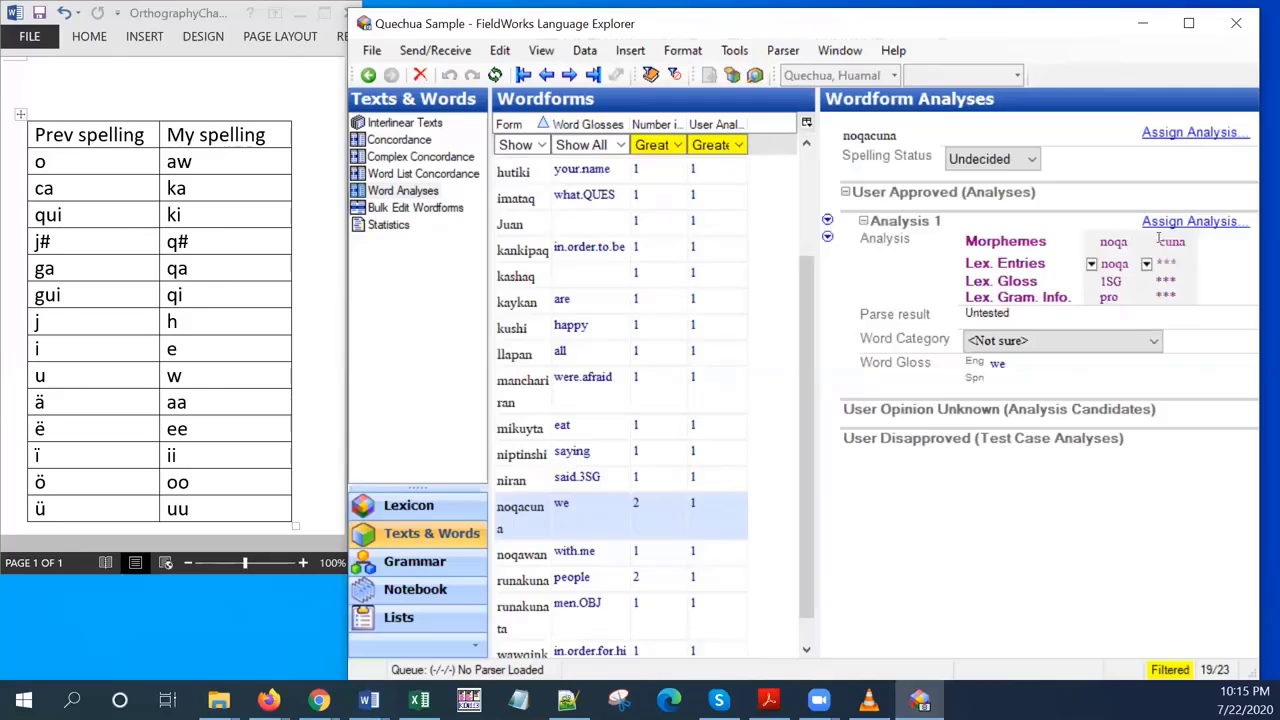
left_click_drag(1165, 241, 1161, 241)
left_click(1192, 244)
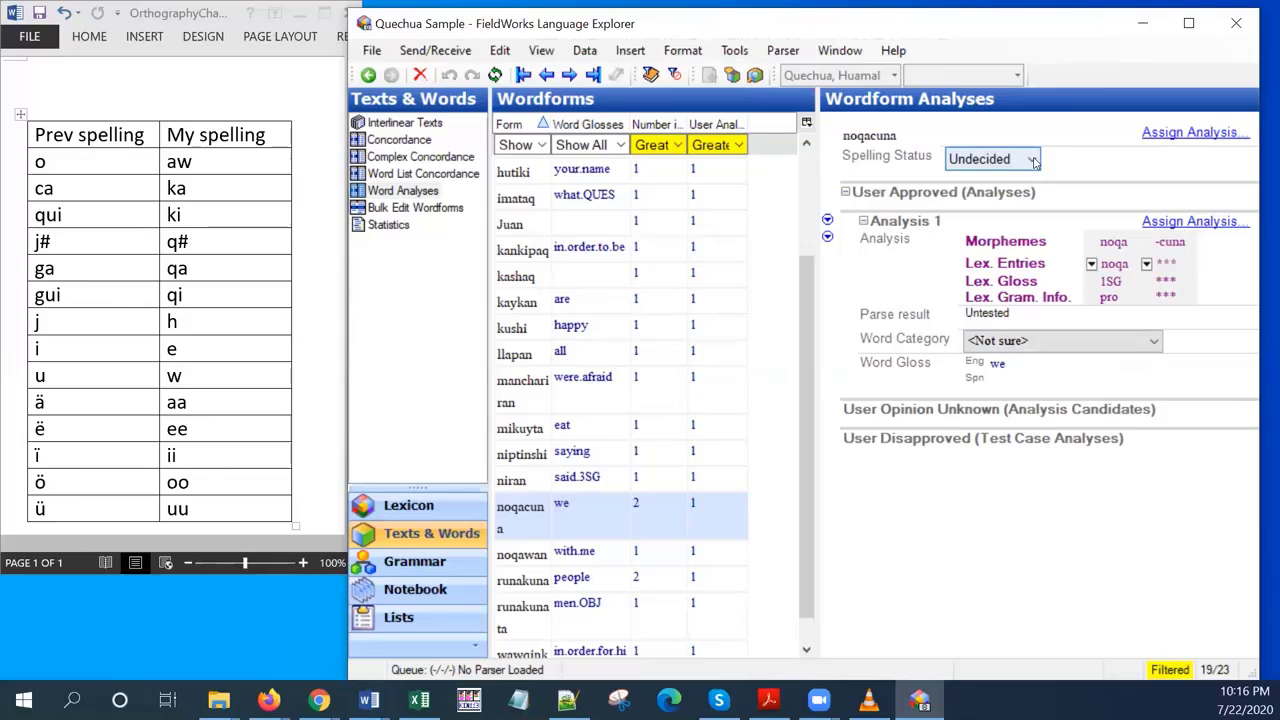
- Open the Change Spelling dialog for the wordform noqacuna and move it clear of the analysis details
left_click(872, 162)
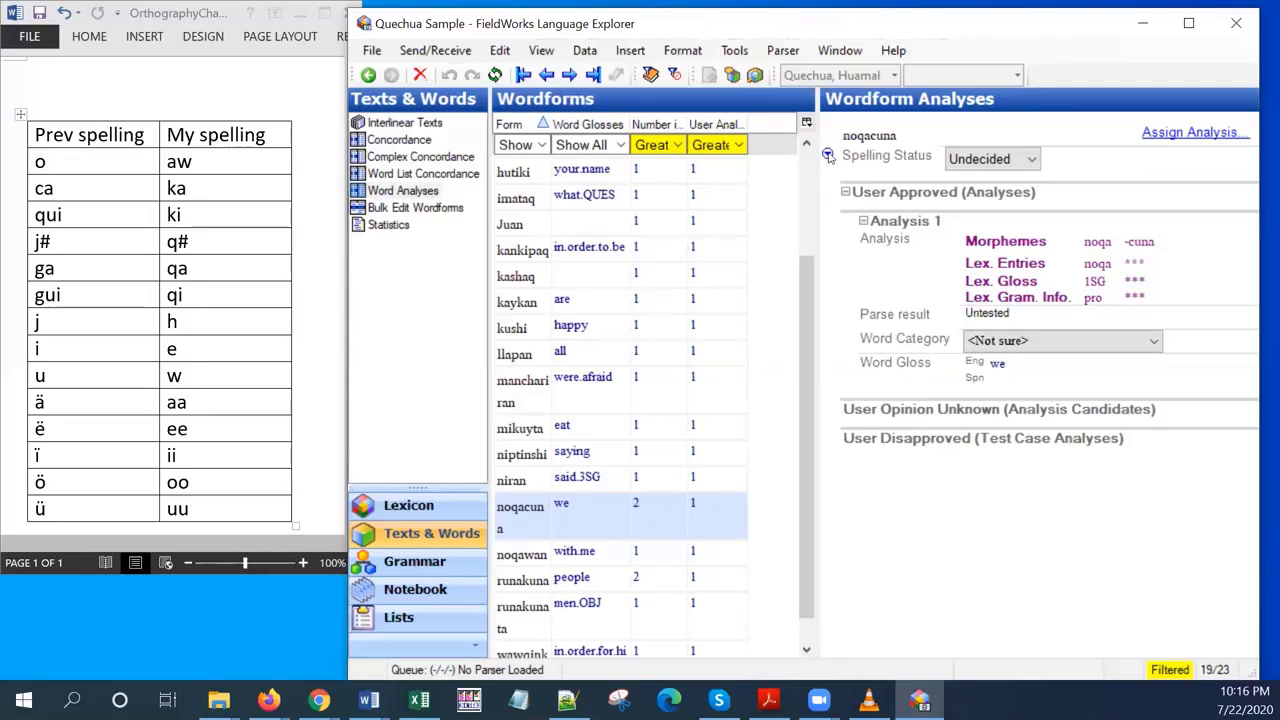
left_click(829, 156)
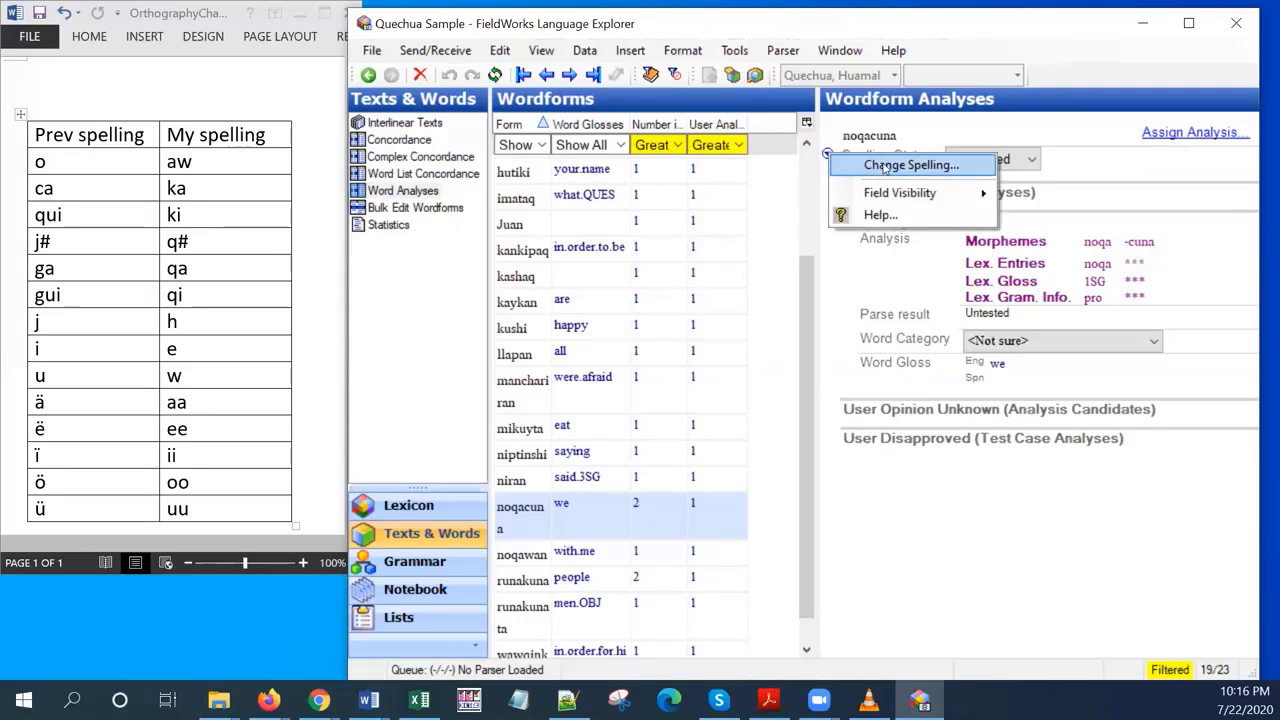
left_click(1112, 163)
left_click(733, 52)
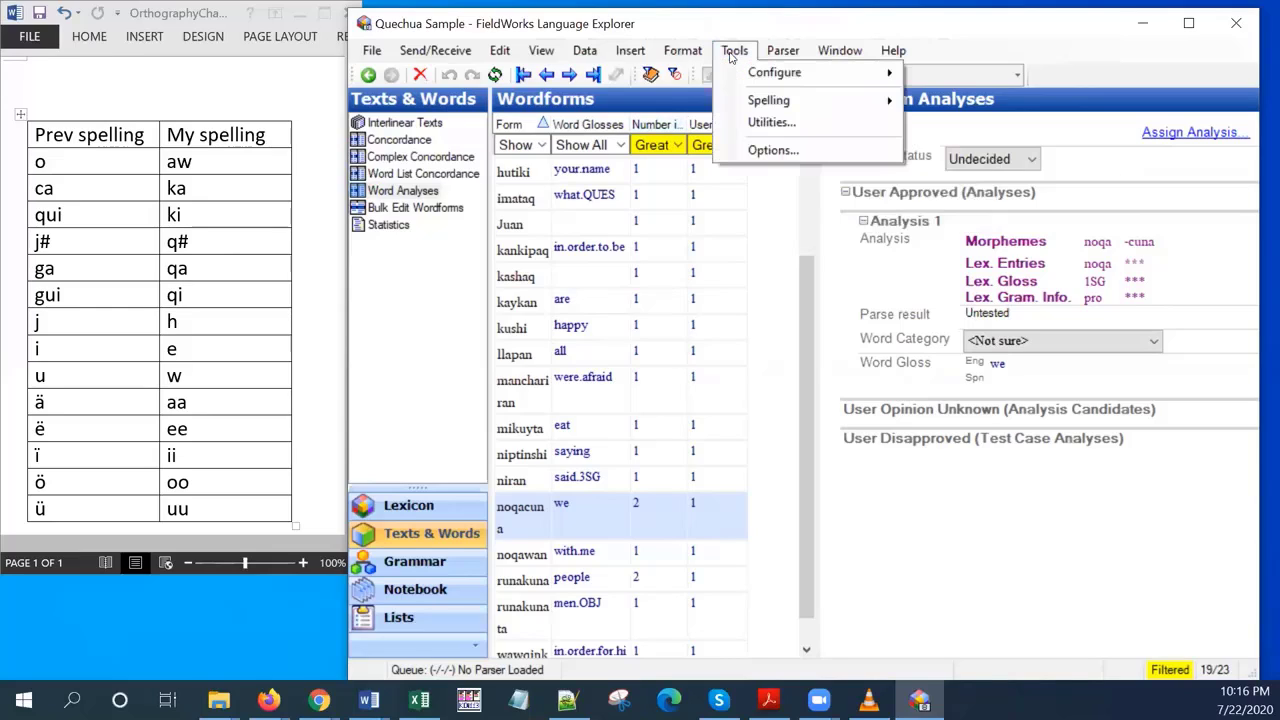
mouse_move(752, 103)
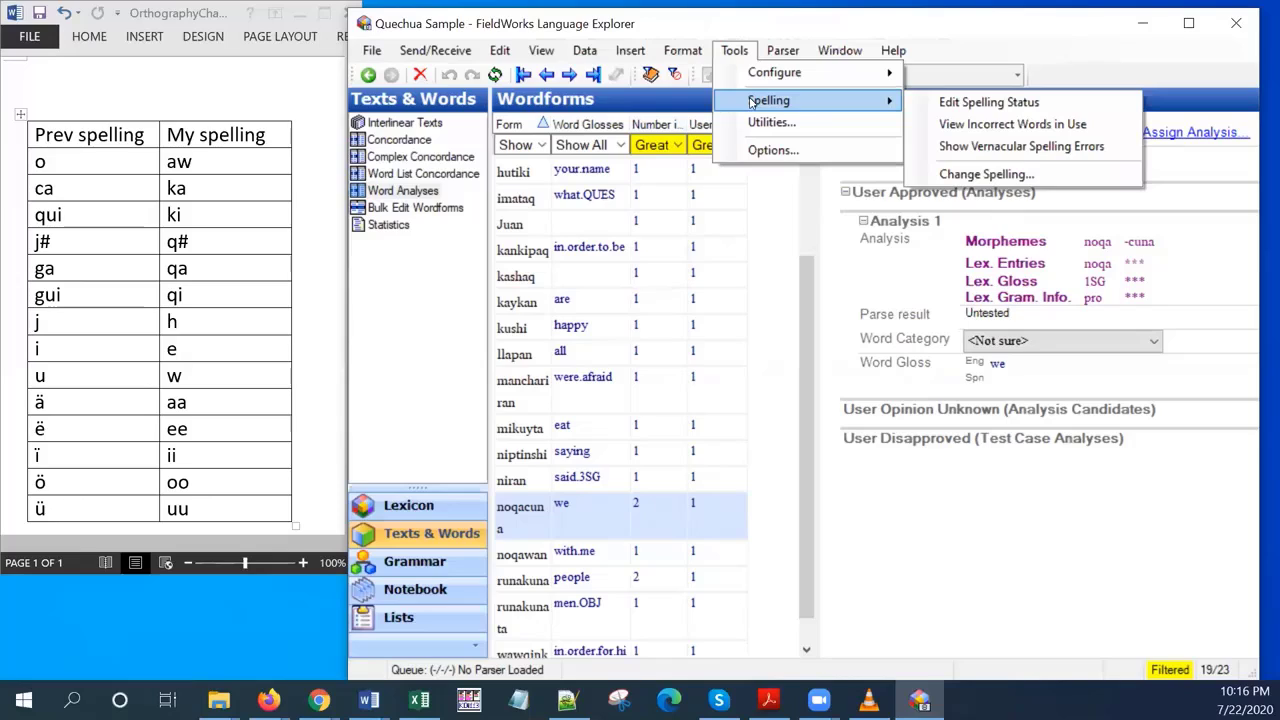
left_click(968, 176)
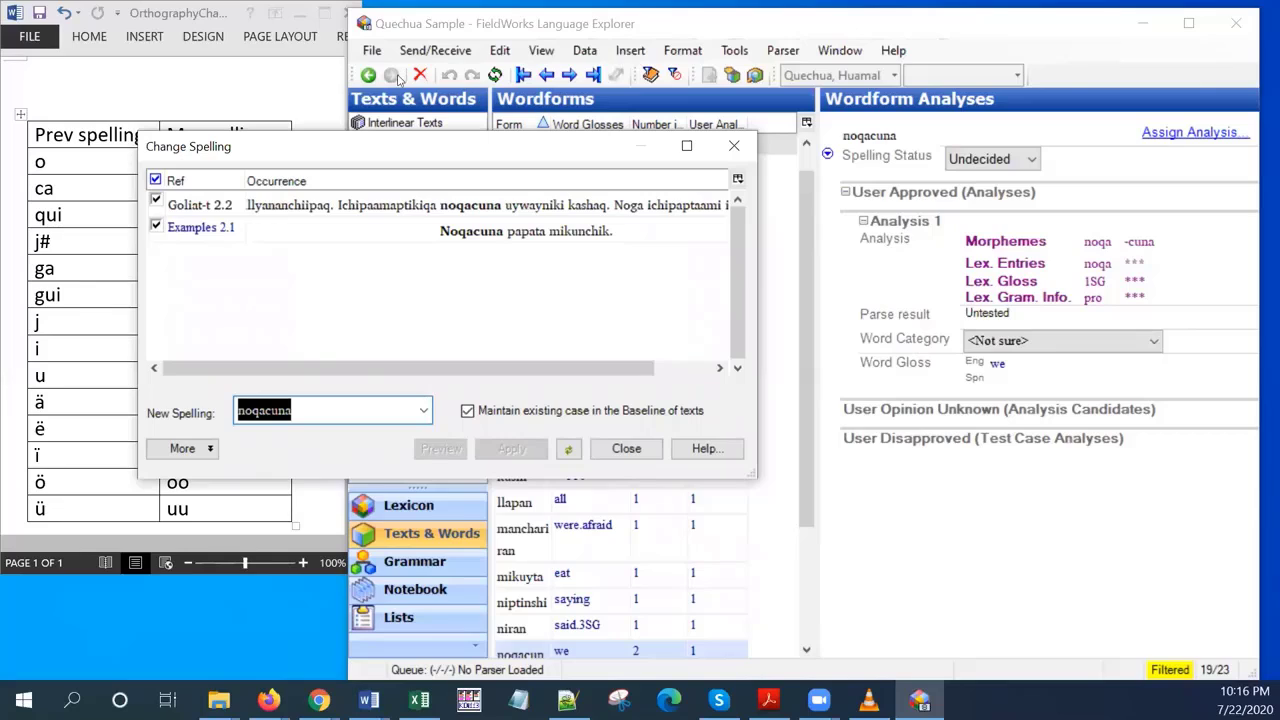
left_click_drag(377, 147, 345, 138)
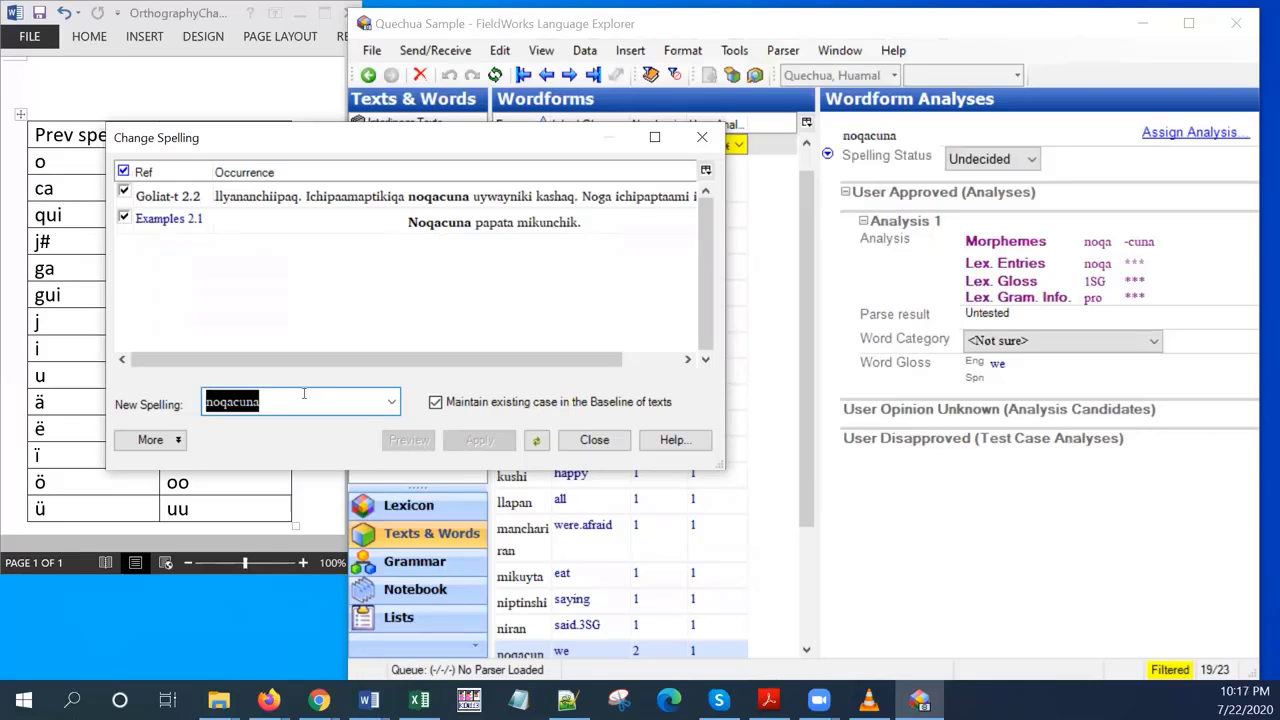
- Set the new spelling to noqakuna and choose to keep multi-morphemic analyses
left_click(236, 401)
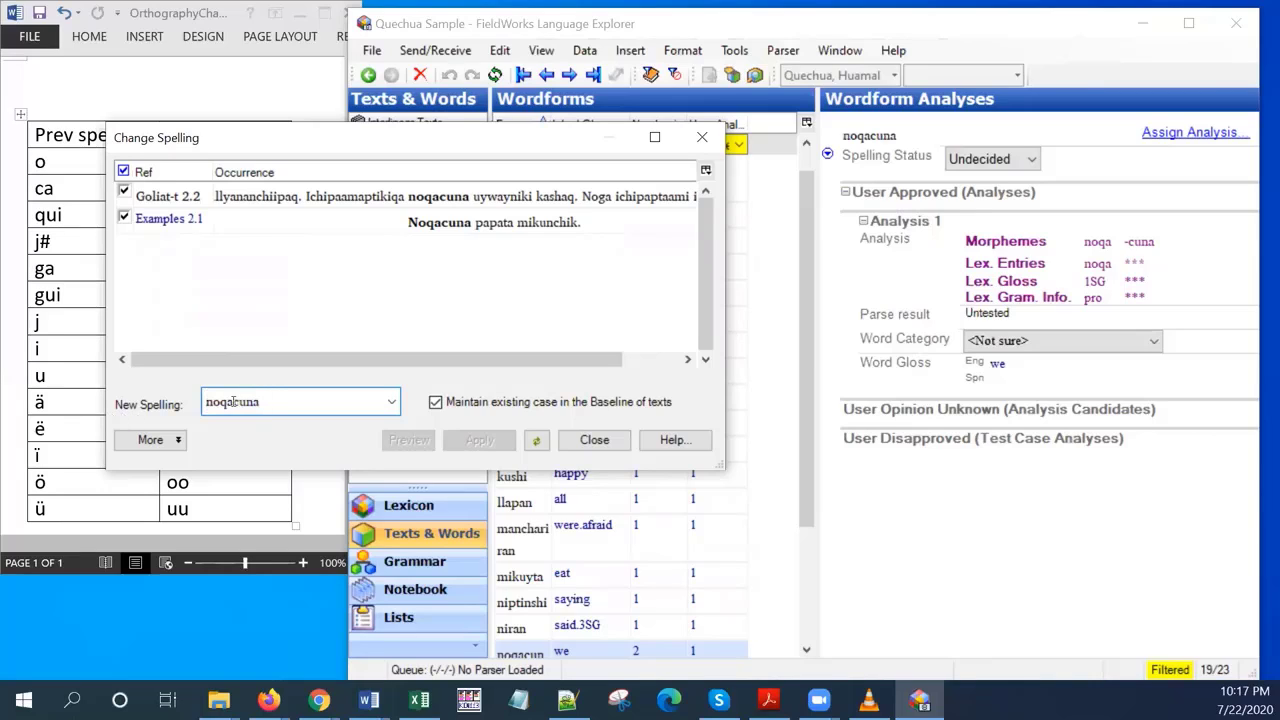
left_click_drag(233, 402, 240, 402)
type("k")
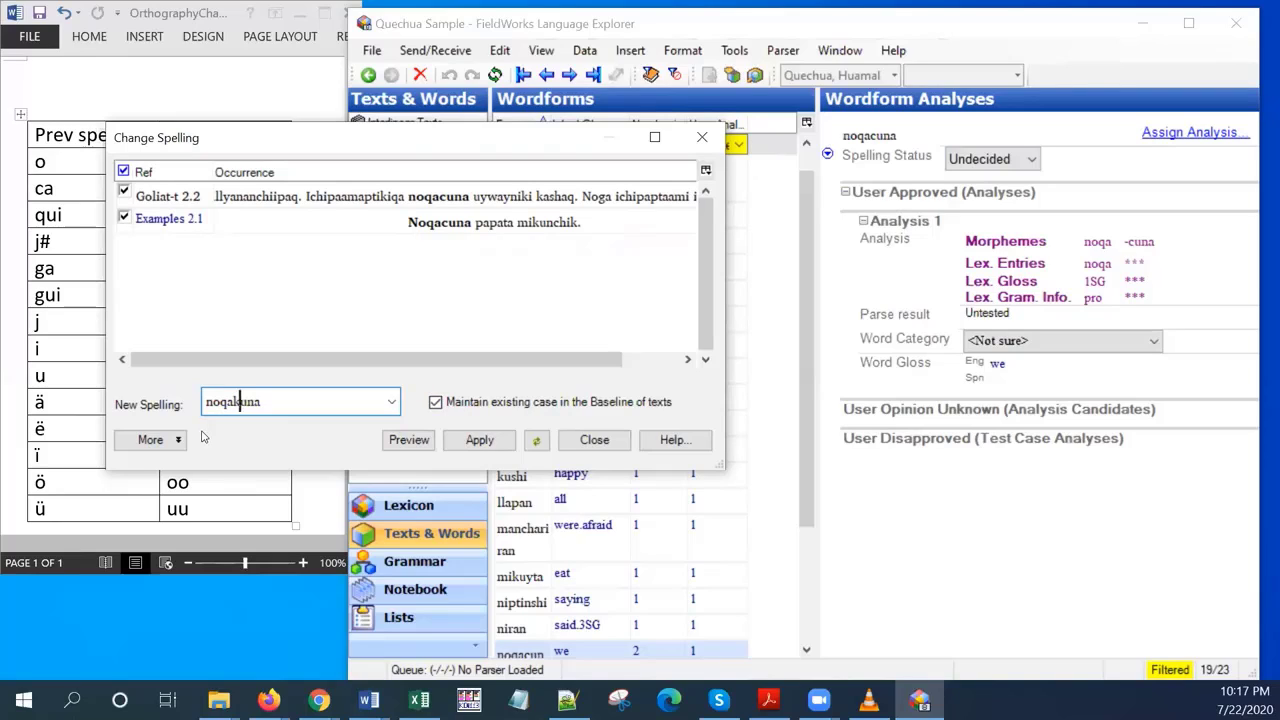
left_click(152, 440)
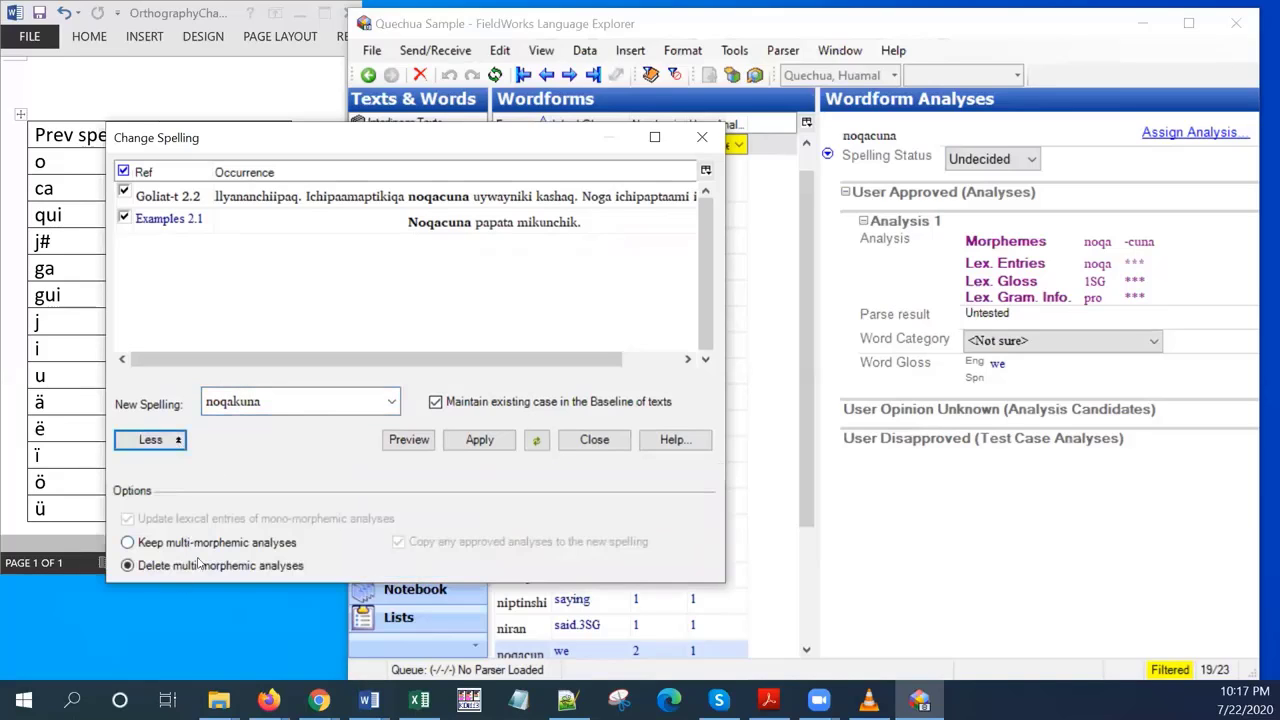
left_click(128, 543)
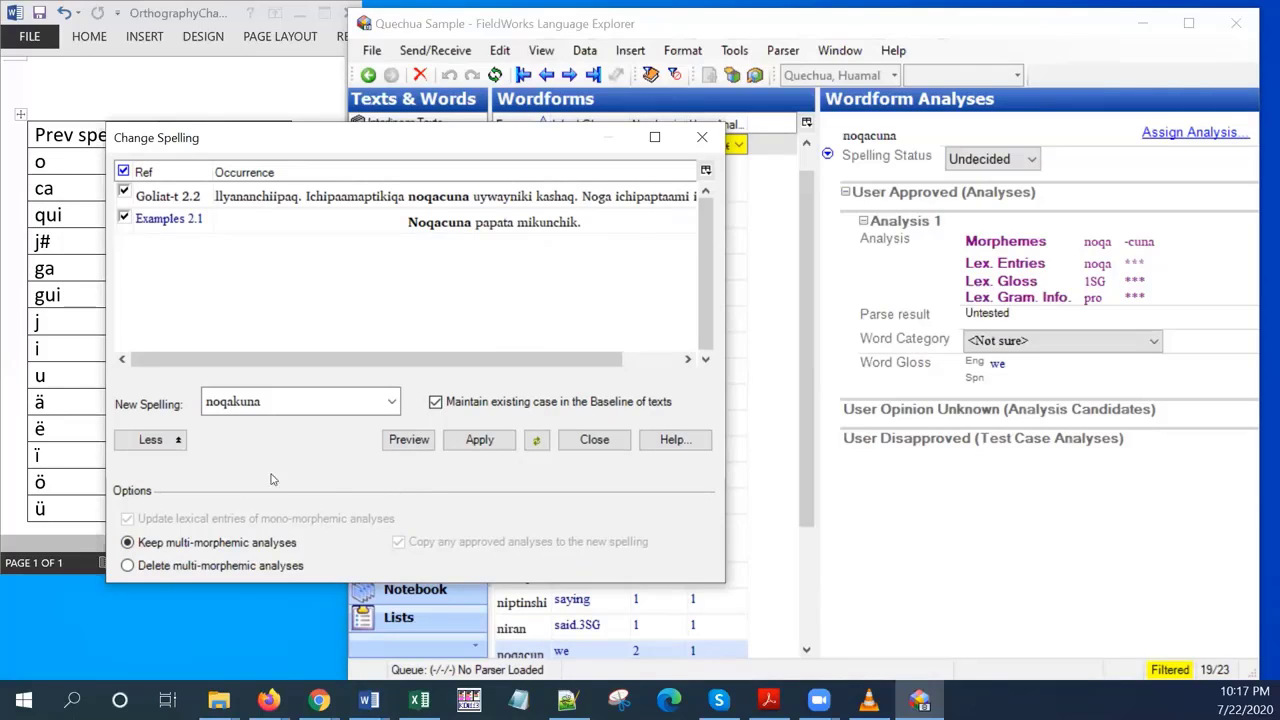
- Preview the respelling, apply it to the occurrences in Goliat-t 2.2 and Examples 2.1, and close the dialog
left_click(408, 441)
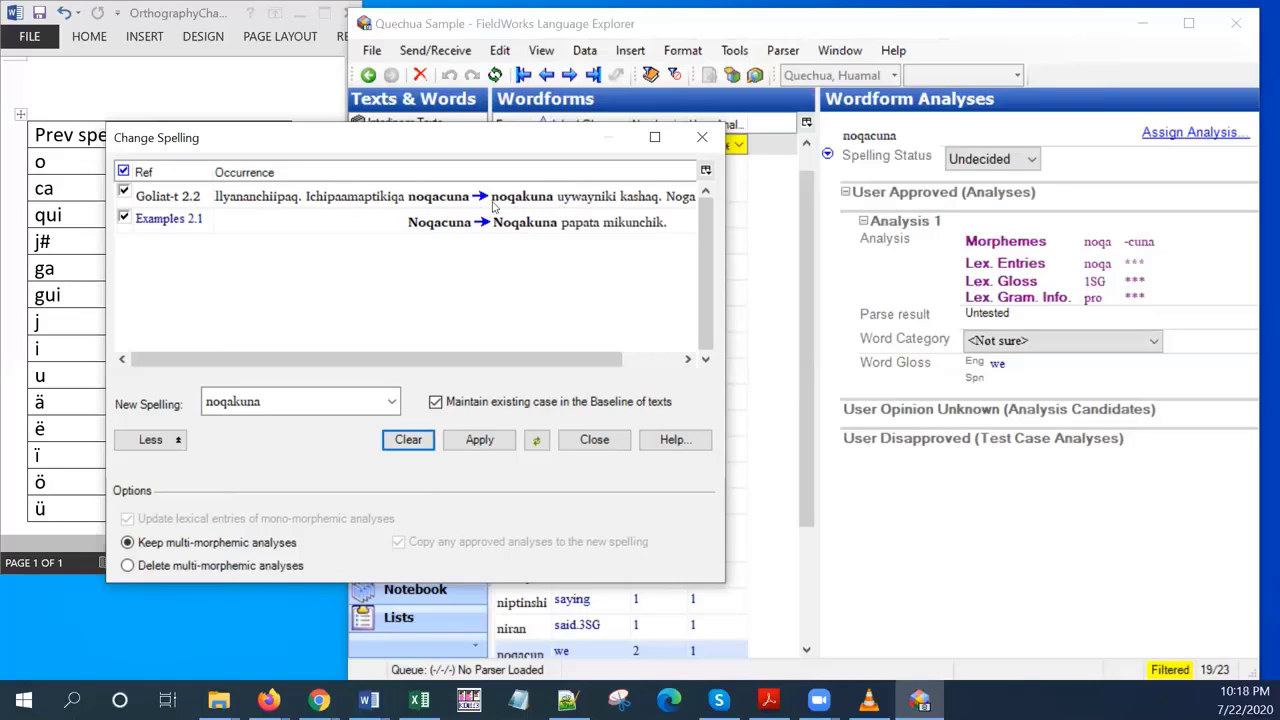
left_click(124, 193)
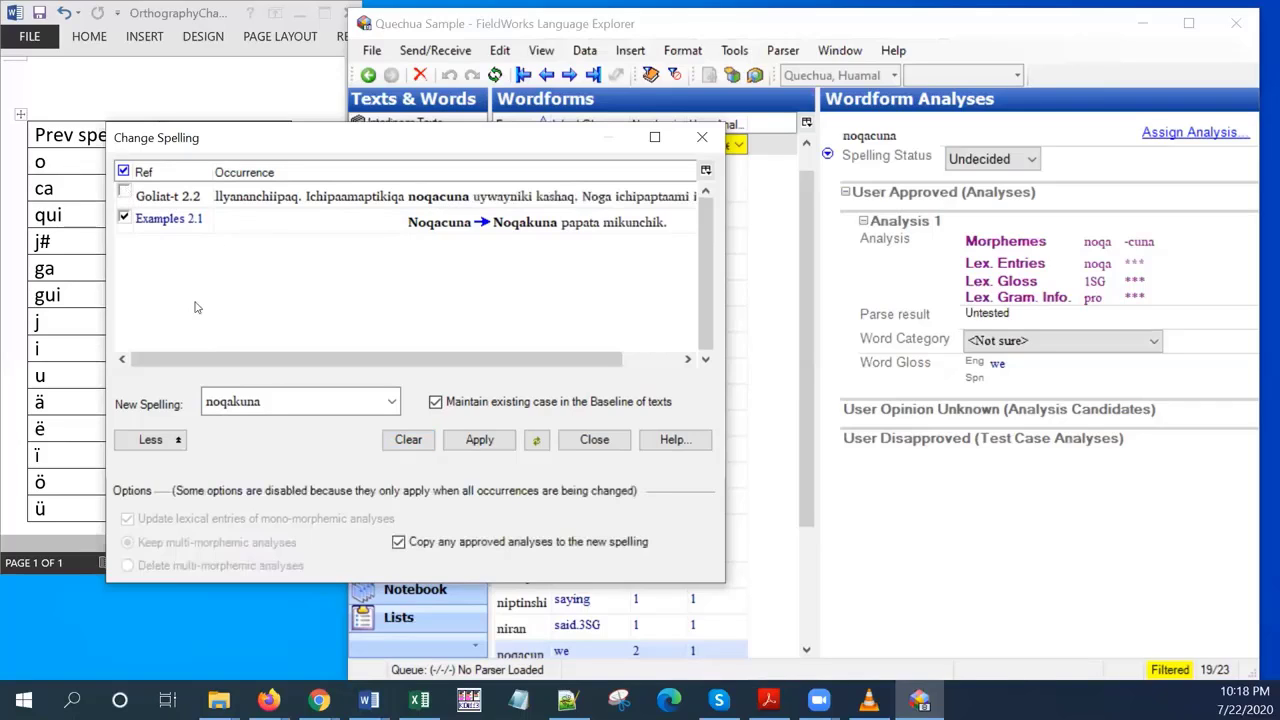
left_click(124, 193)
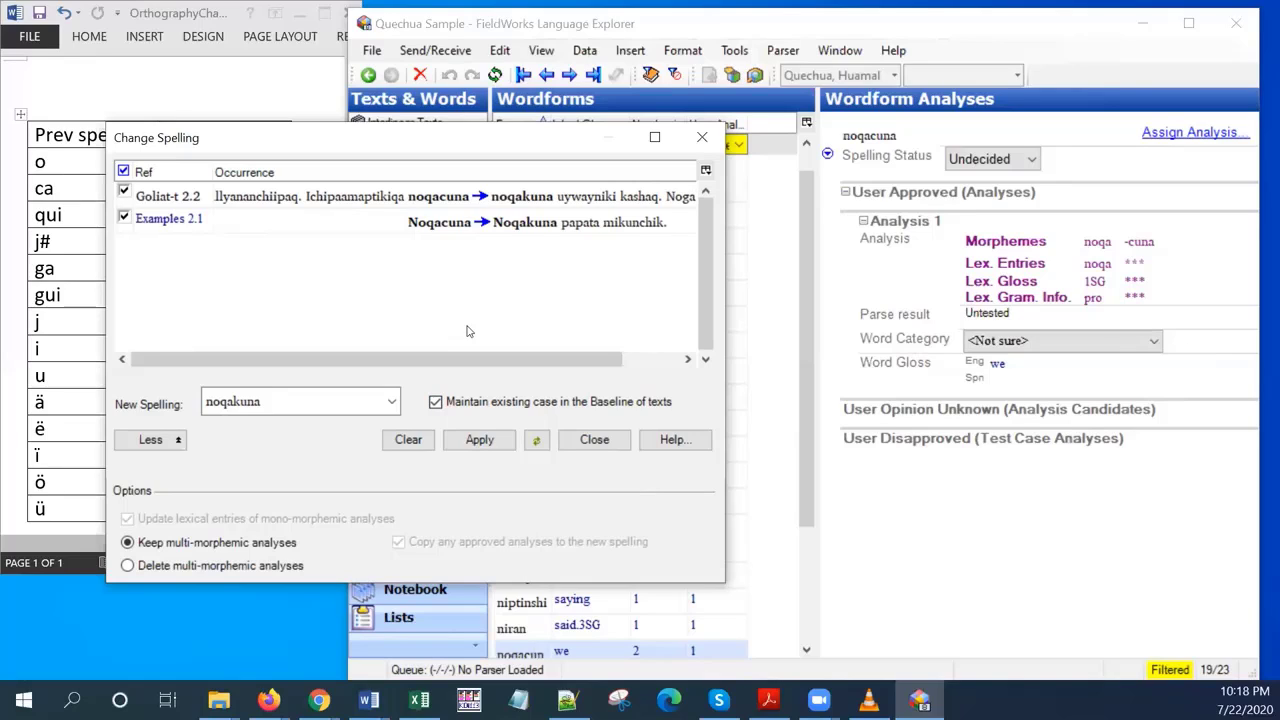
left_click(481, 443)
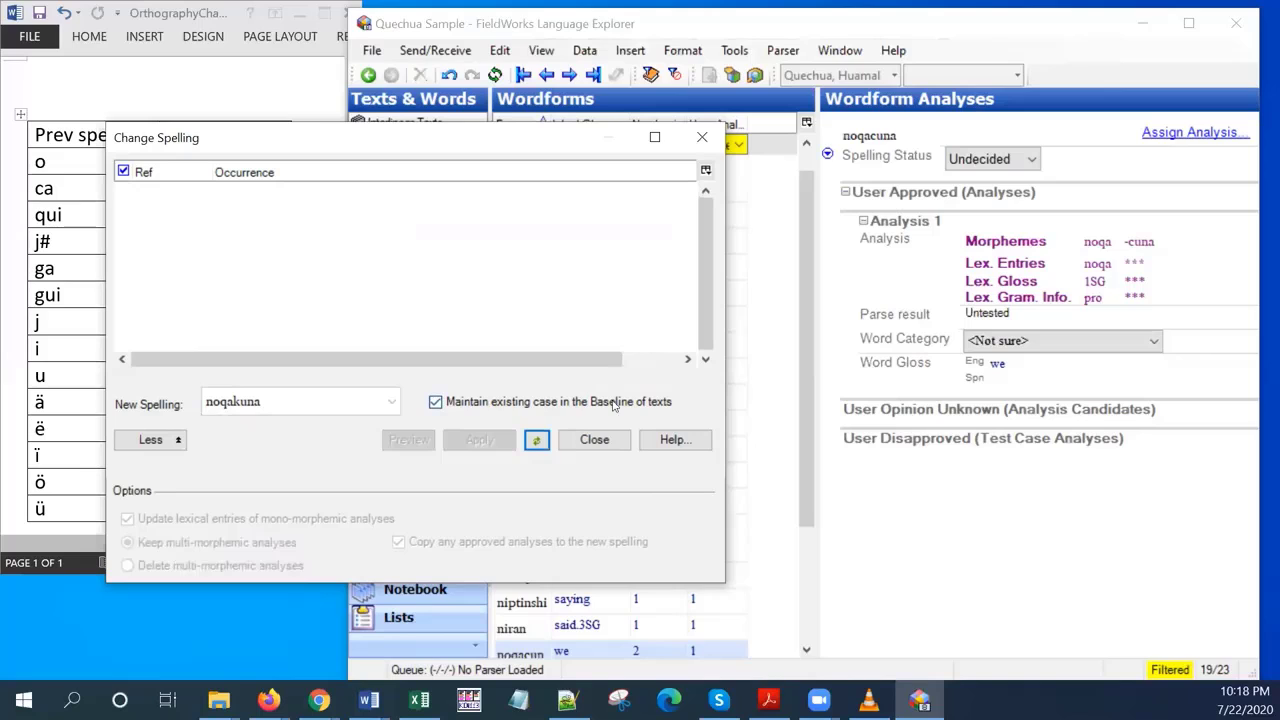
left_click(583, 443)
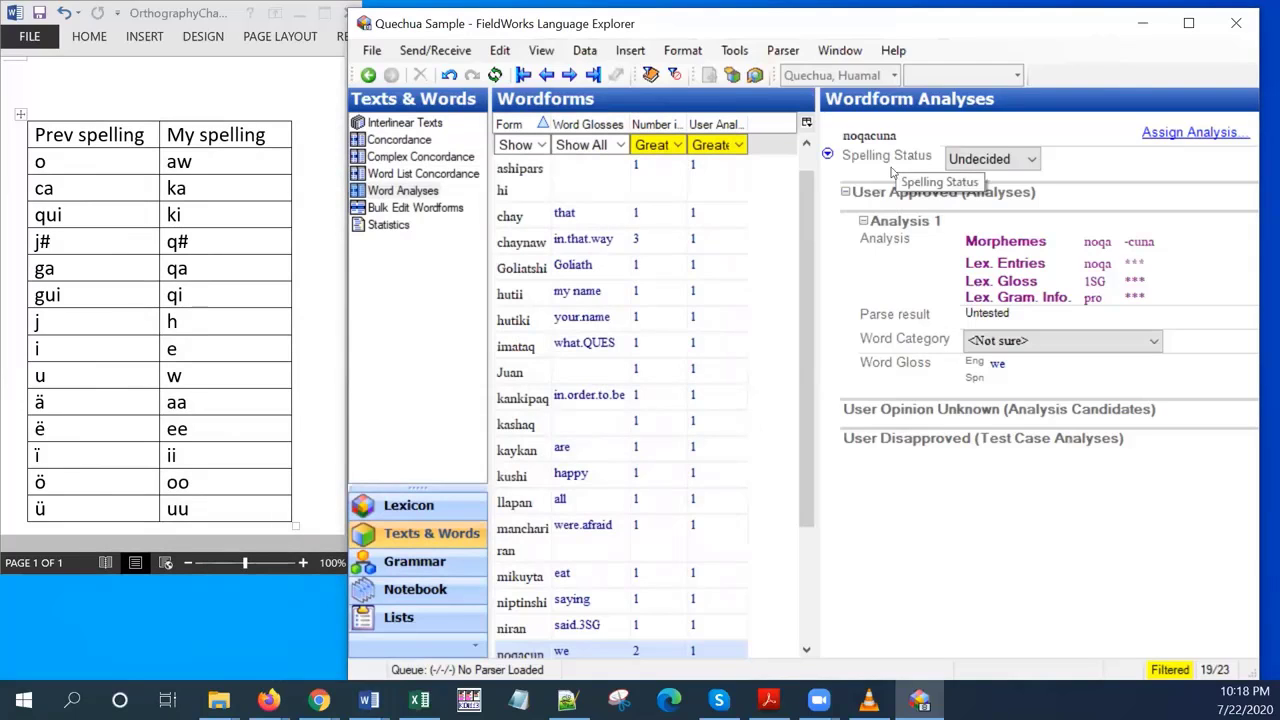
- Locate noqacuna in the wordform list and widen the list pane and its Form column
left_click_drag(806, 248, 820, 360)
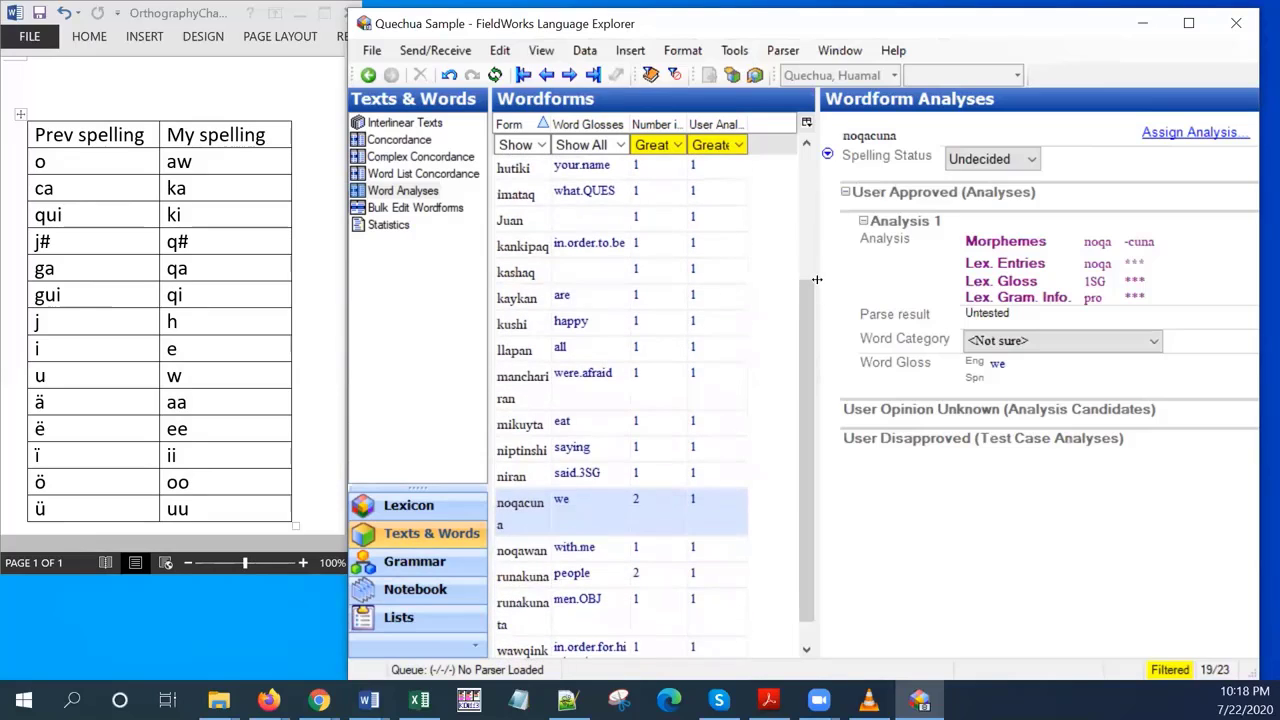
left_click_drag(827, 295, 845, 286)
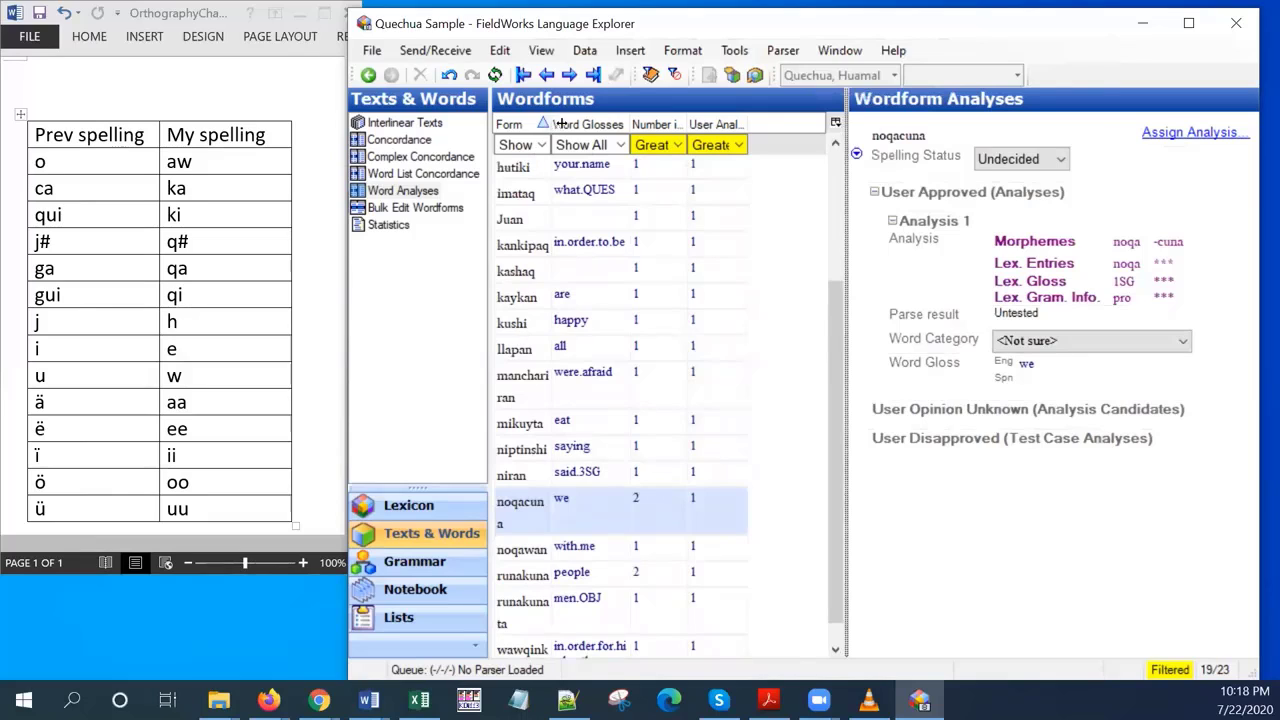
left_click_drag(551, 124, 583, 124)
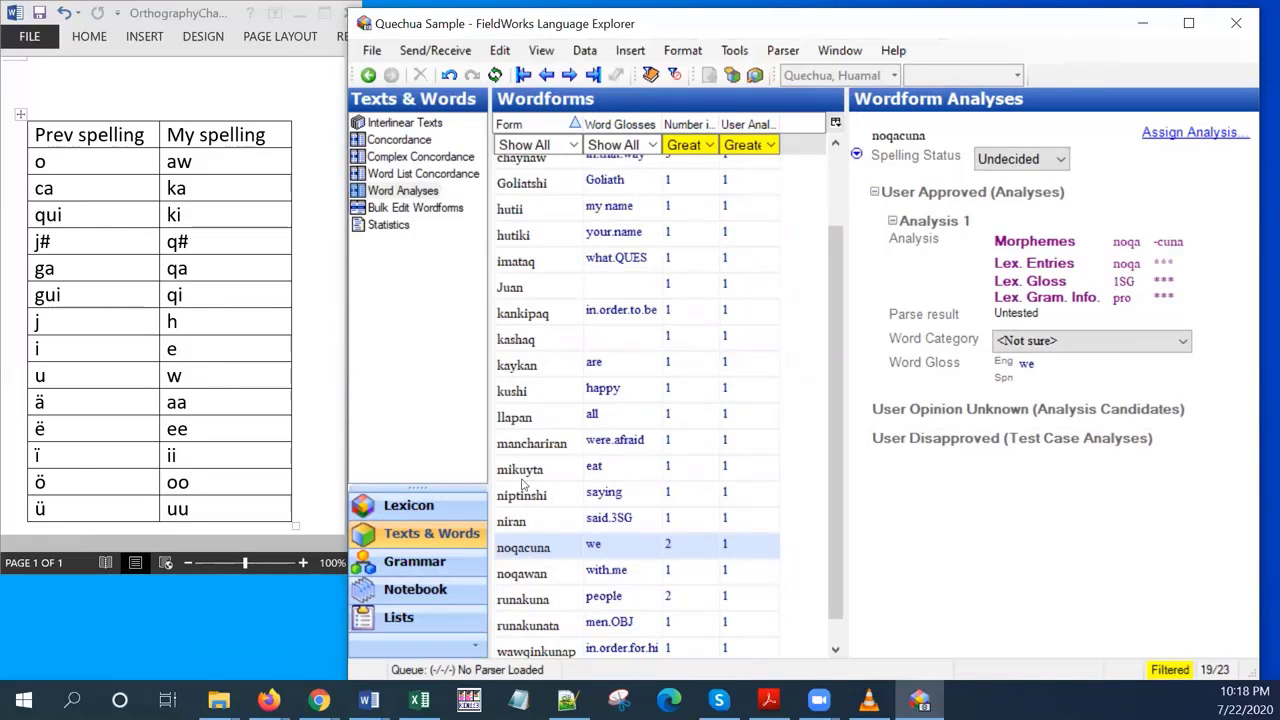
- In the Examples interlinear text, change Noqakuna's second morpheme to -kuna and link it to the plural (PL) lexical entry -kuna
left_click(398, 124)
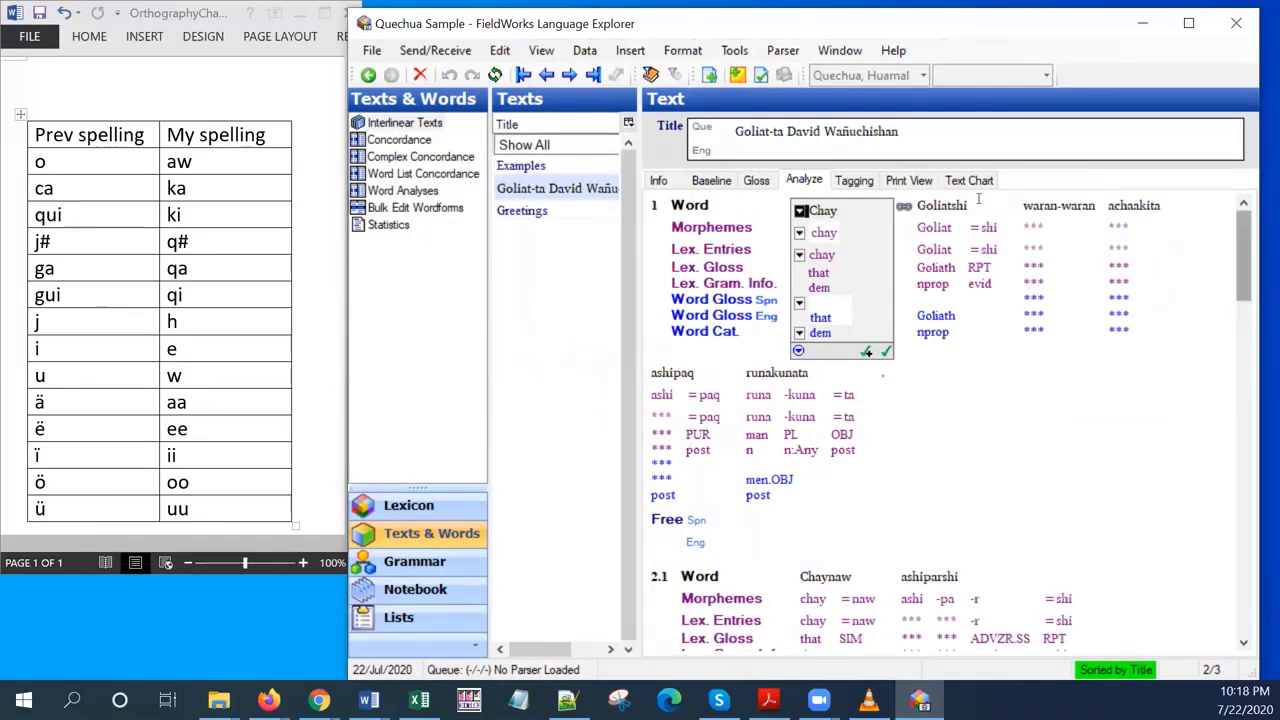
left_click(521, 167)
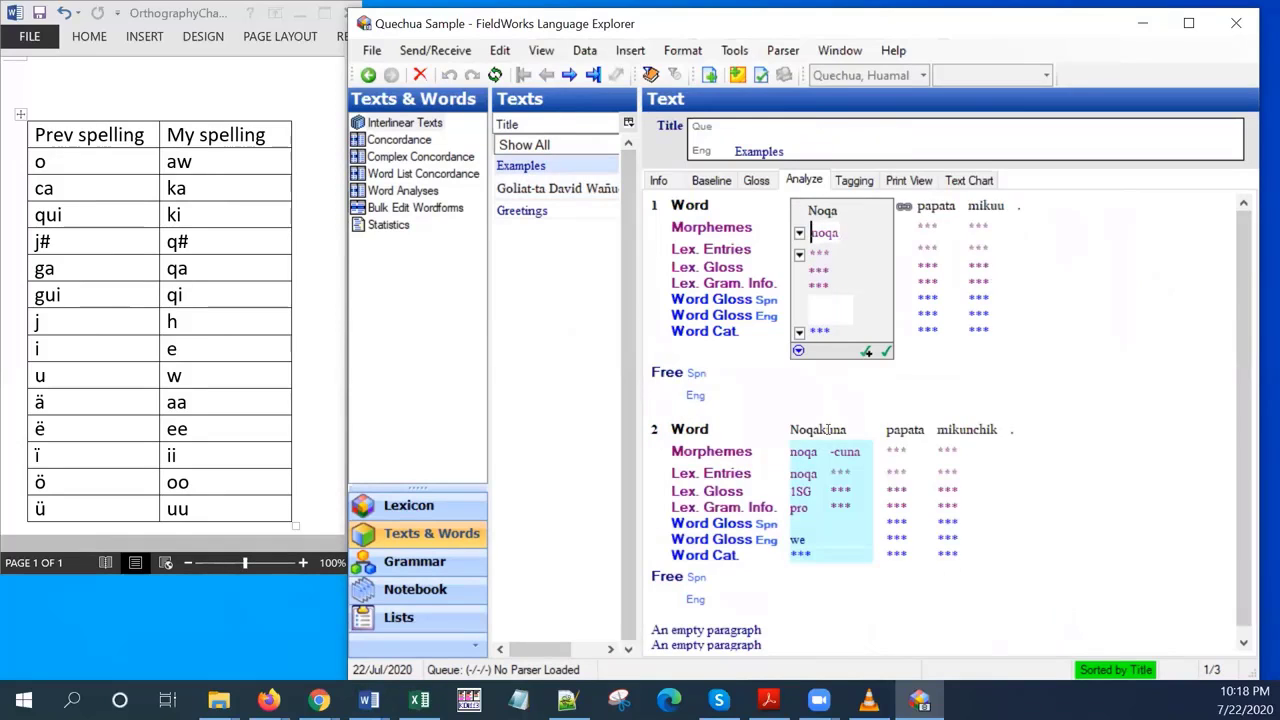
left_click(828, 430)
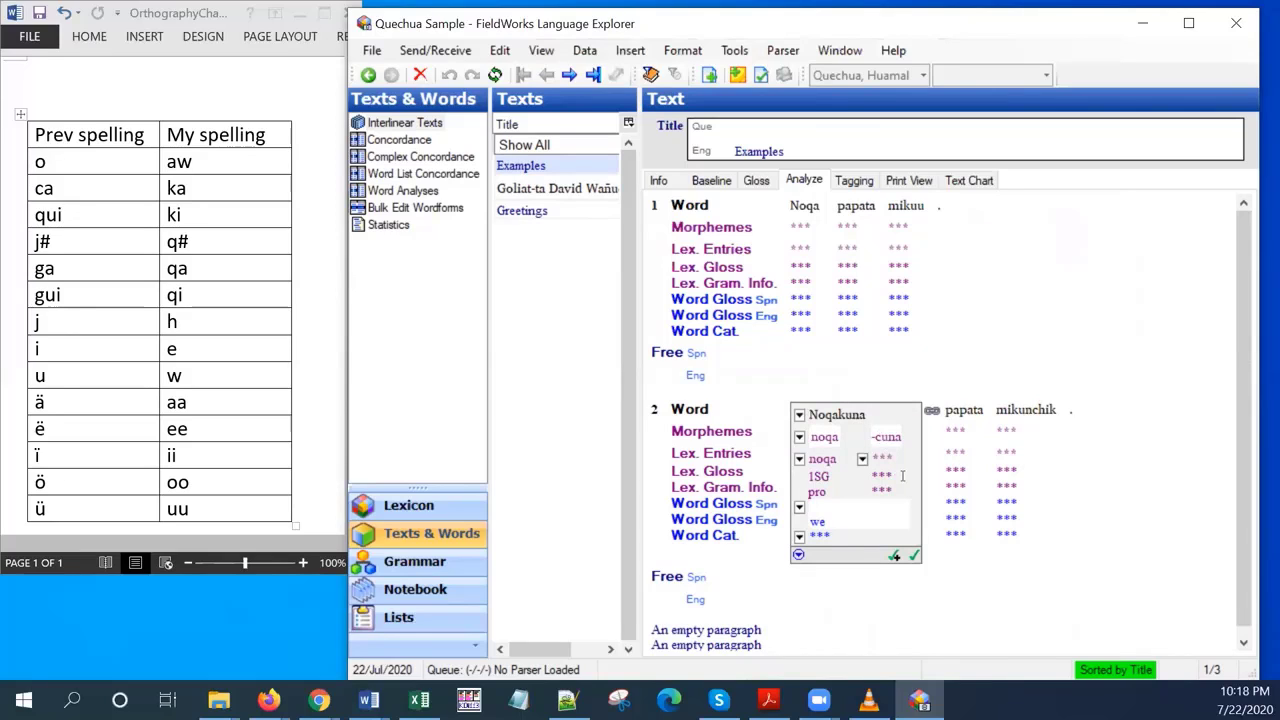
key("BackSpace")
type("k")
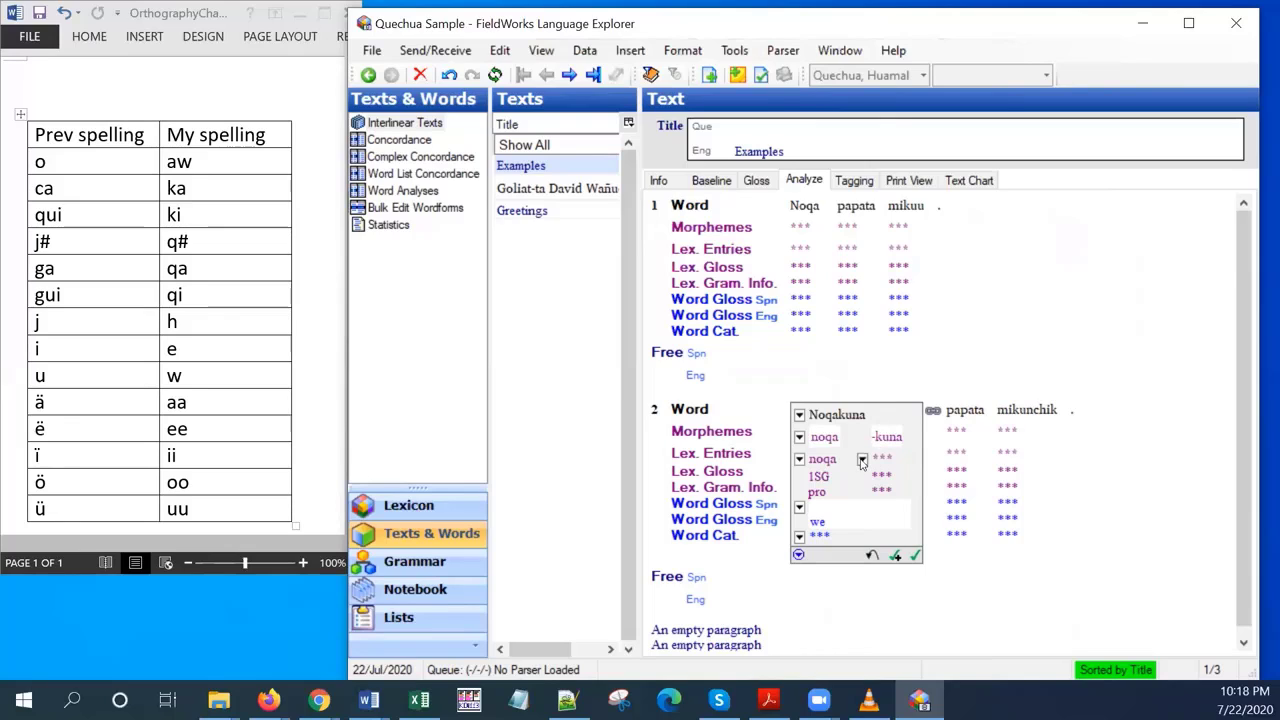
left_click(862, 460)
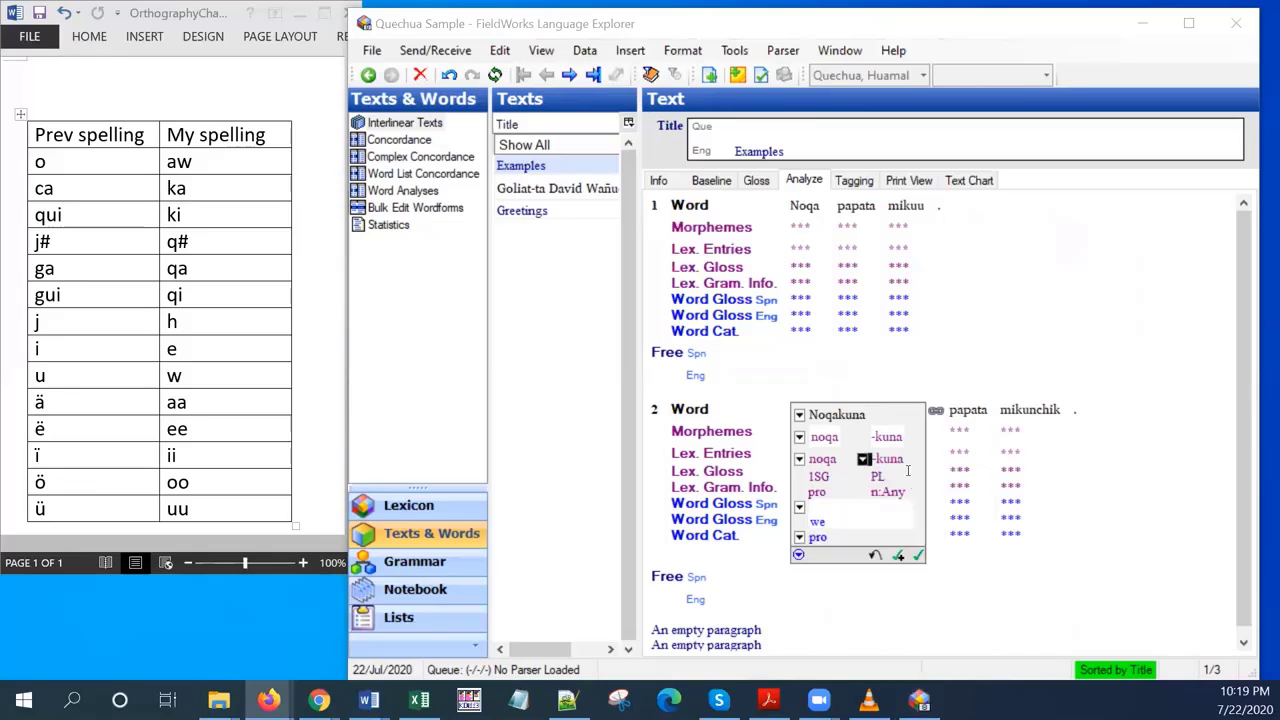
- Approve the Noqakuna analysis in the Examples text and show that word in Word Analyses
left_click(918, 555)
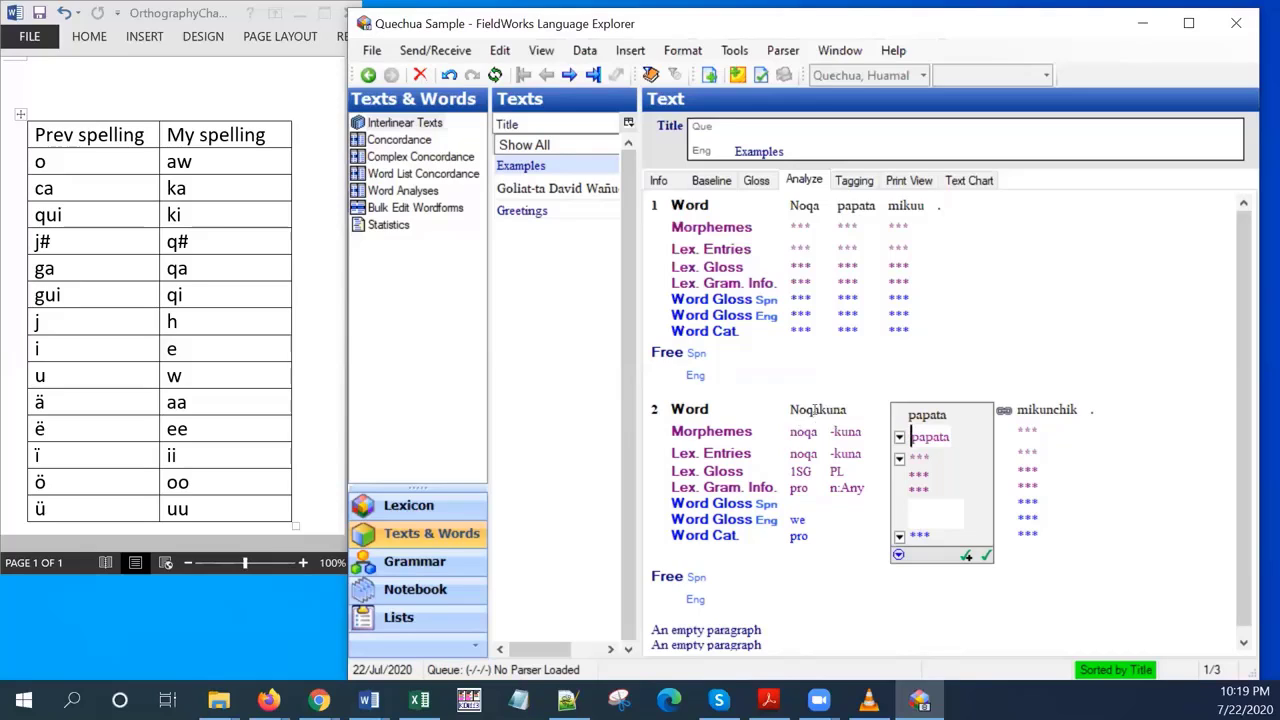
left_click(818, 410)
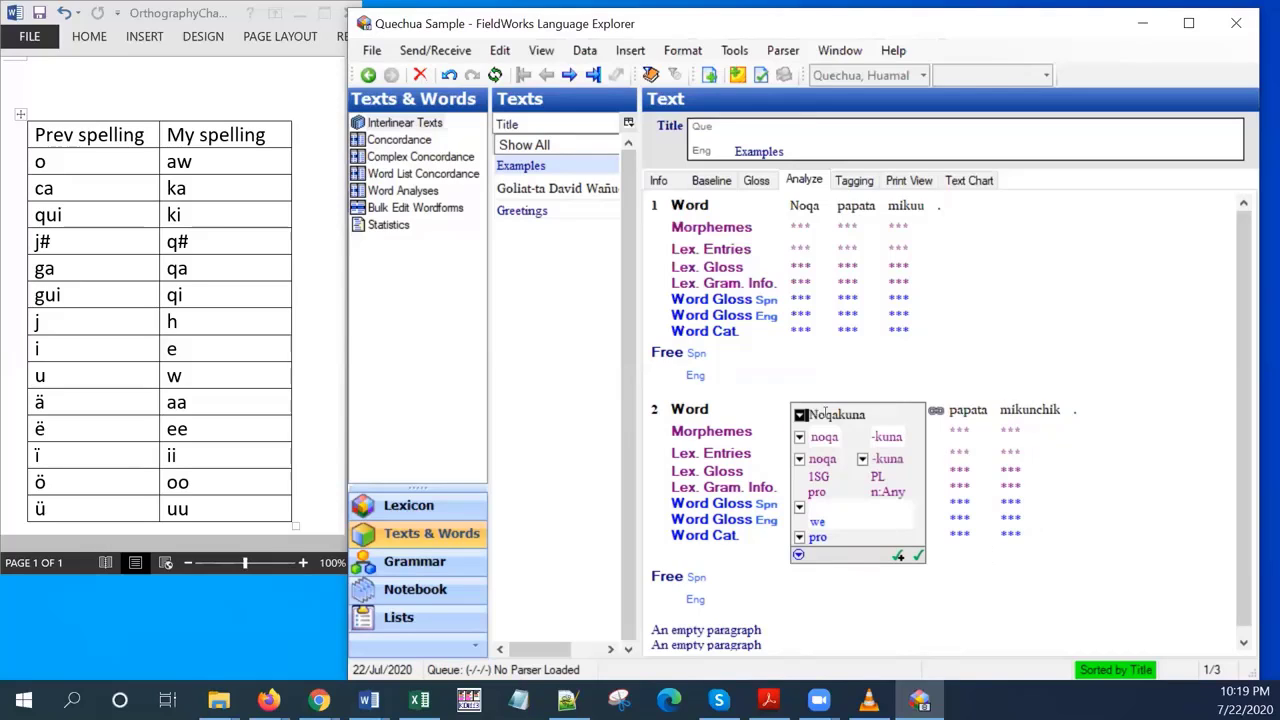
right_click(827, 416)
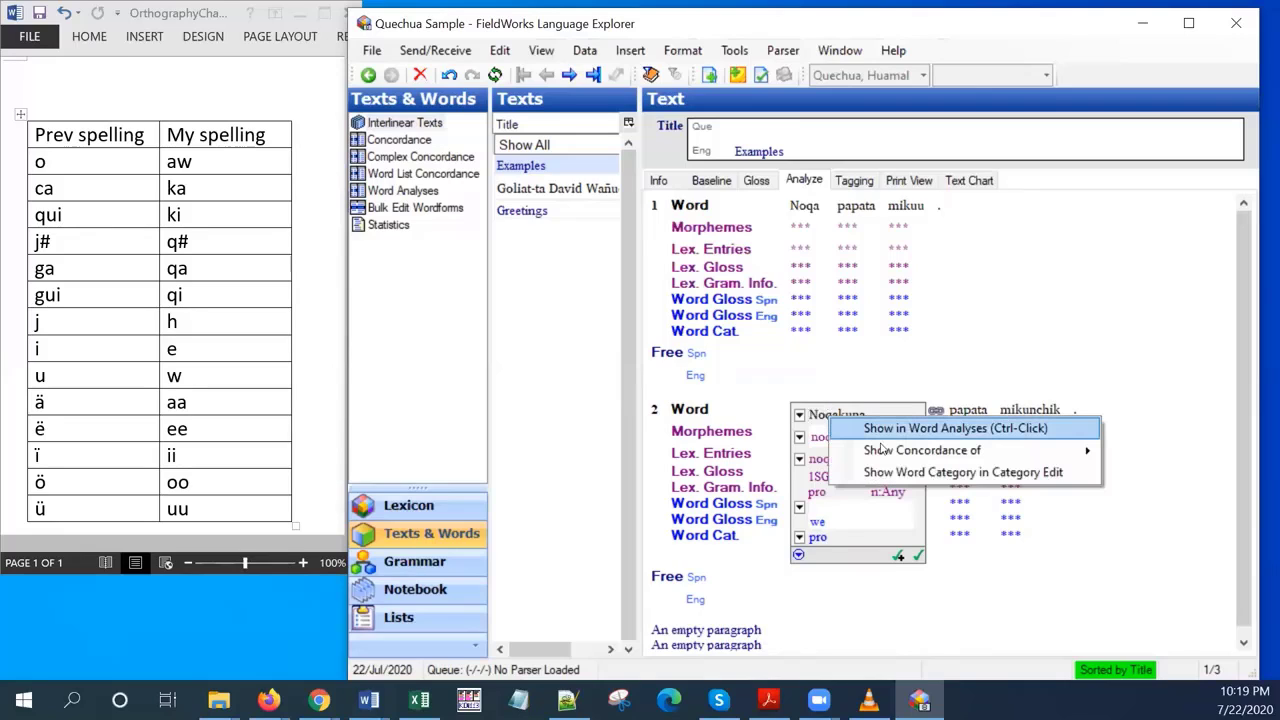
left_click(896, 428)
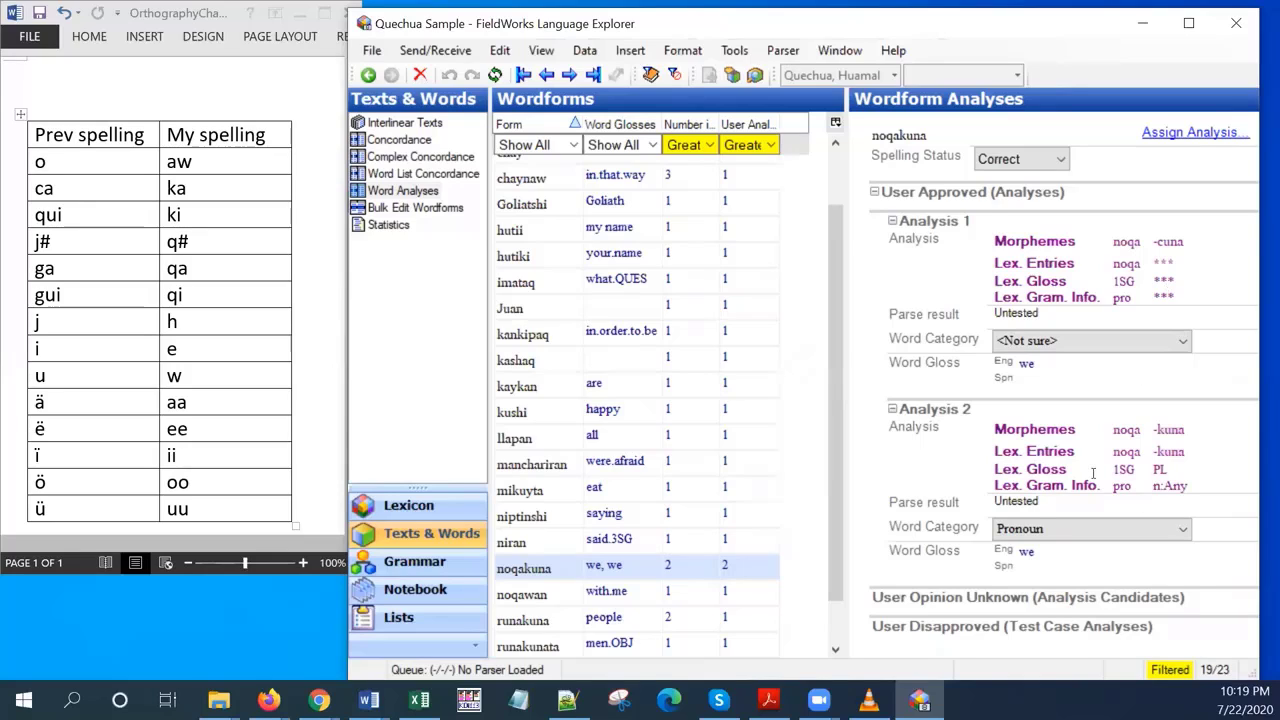
- Check which occurrences use each noqakuna analysis, and assign the unanalyzed Goliat-t 2.2 occurrence to the gloss "we" under Analysis 2
left_click(1166, 134)
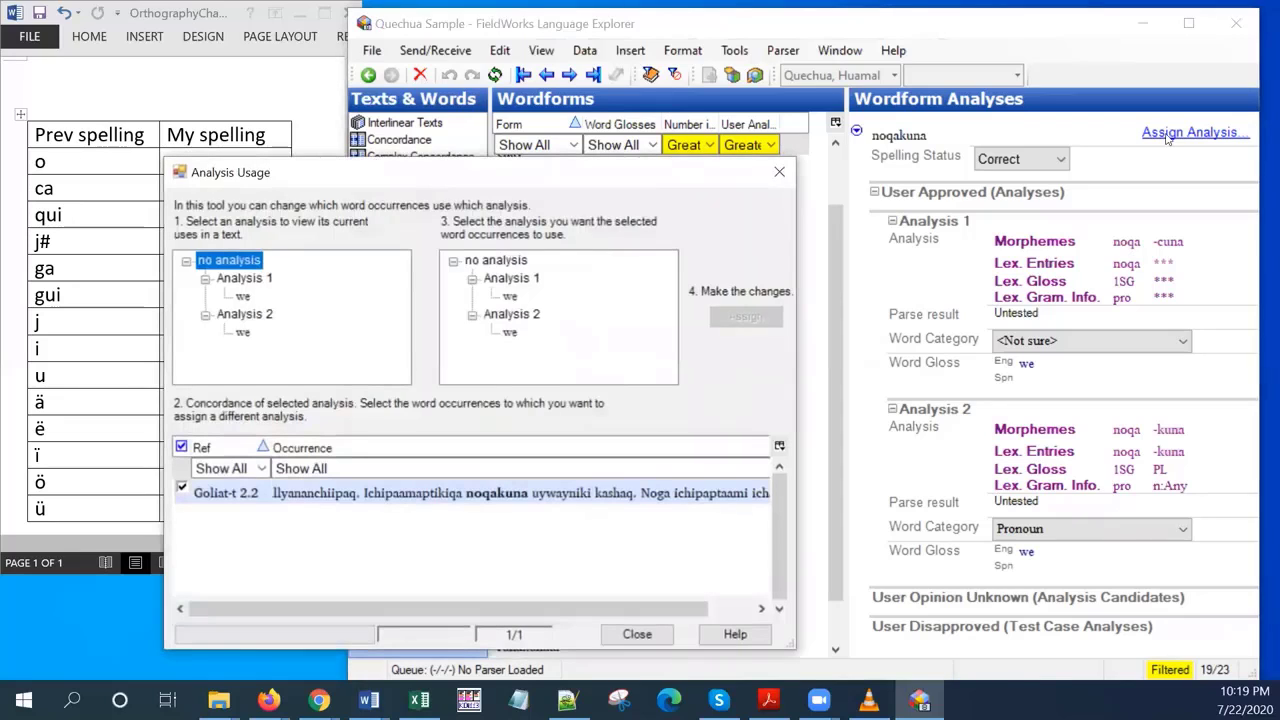
left_click(244, 297)
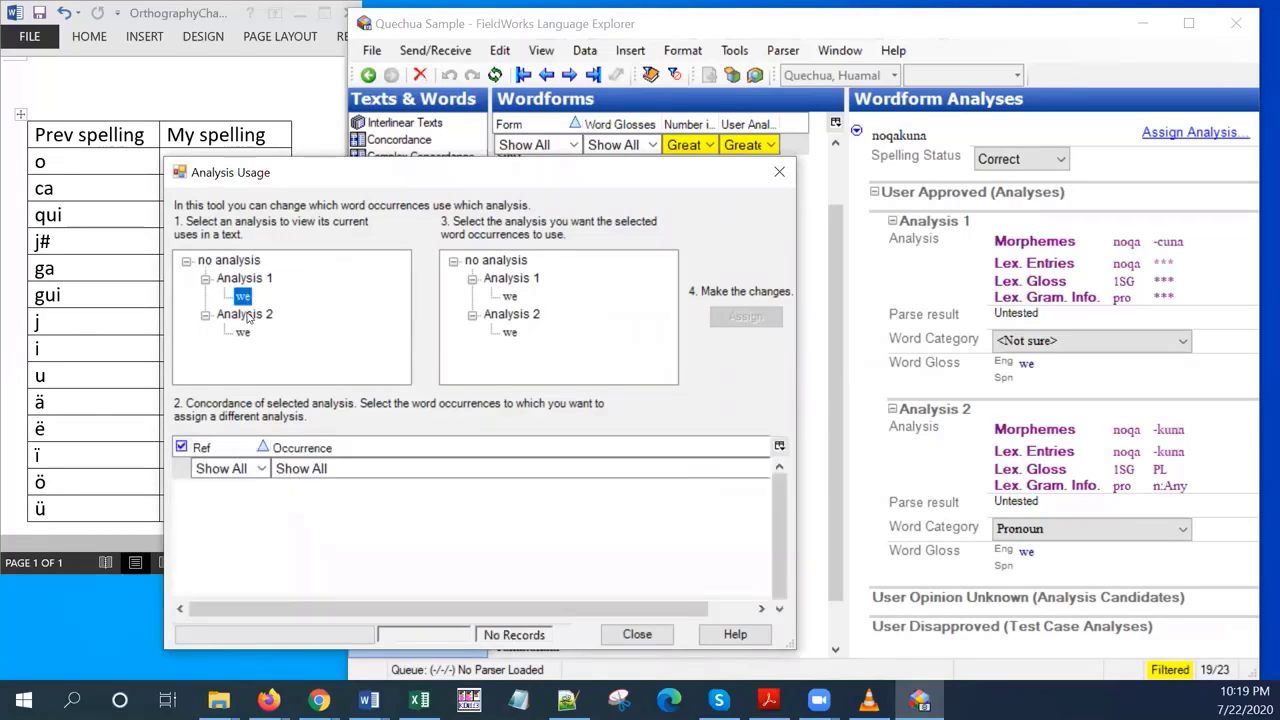
left_click(244, 334)
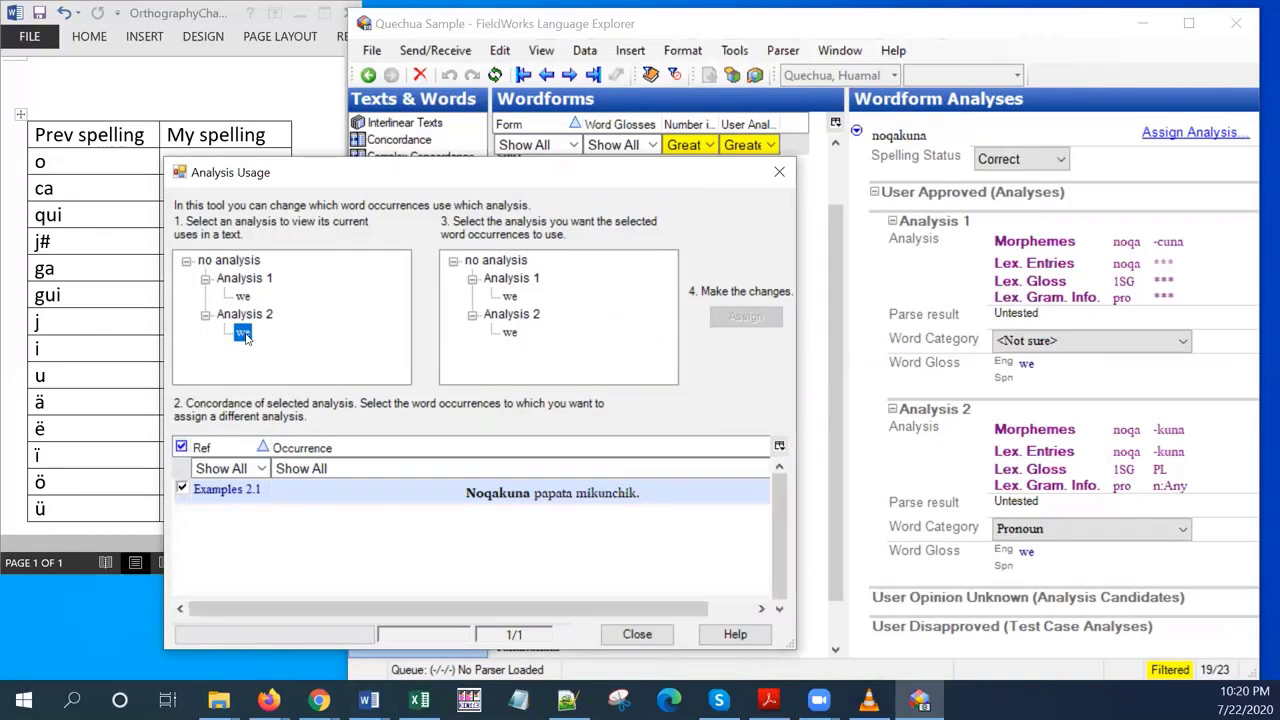
left_click(226, 261)
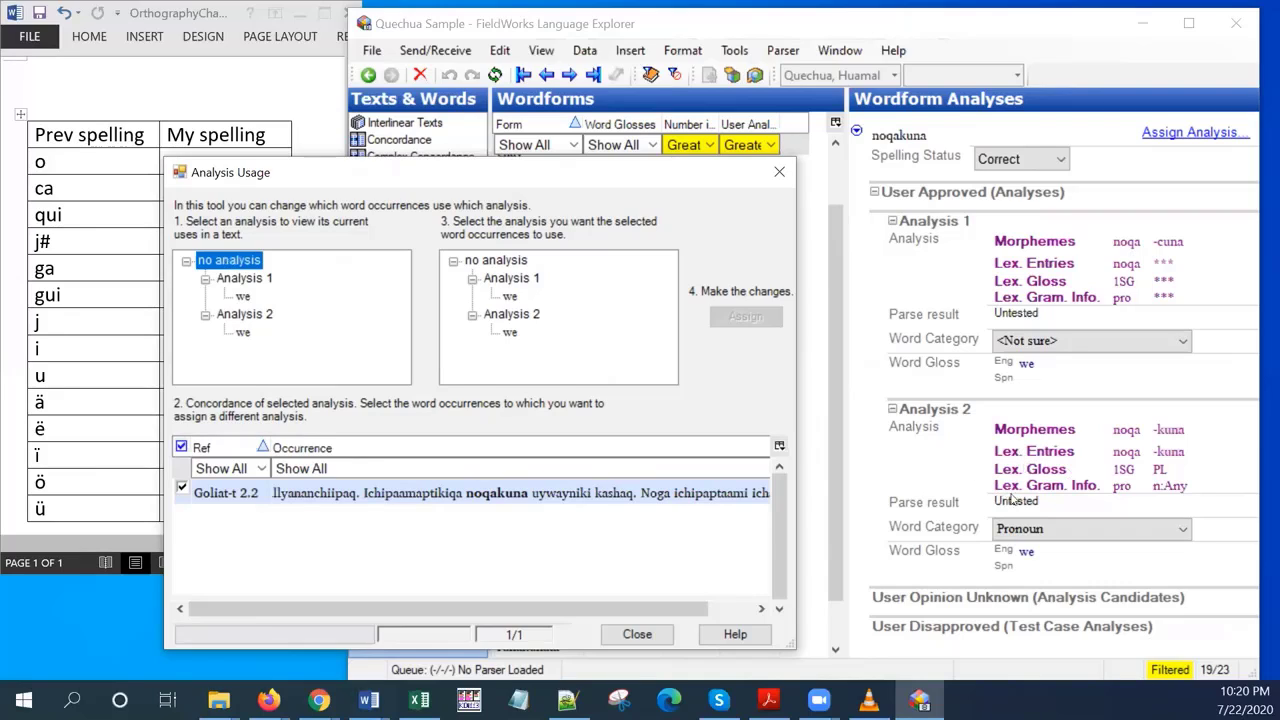
left_click(510, 334)
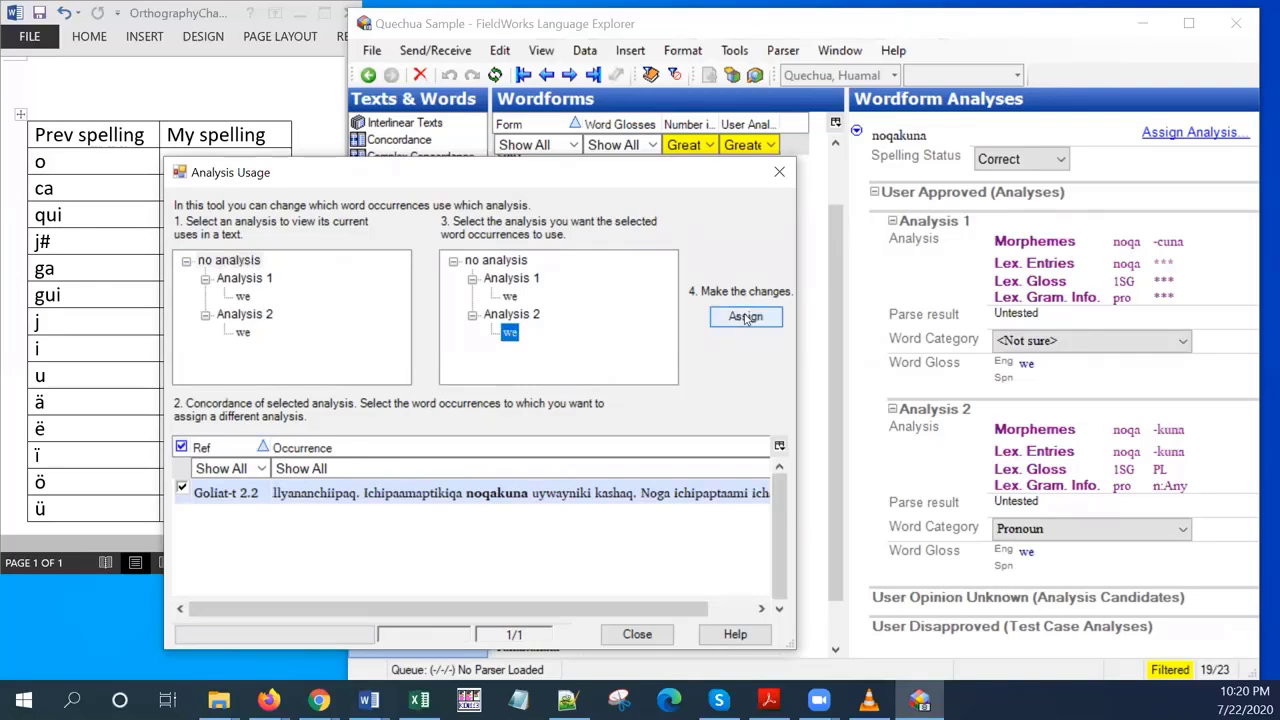
left_click(745, 317)
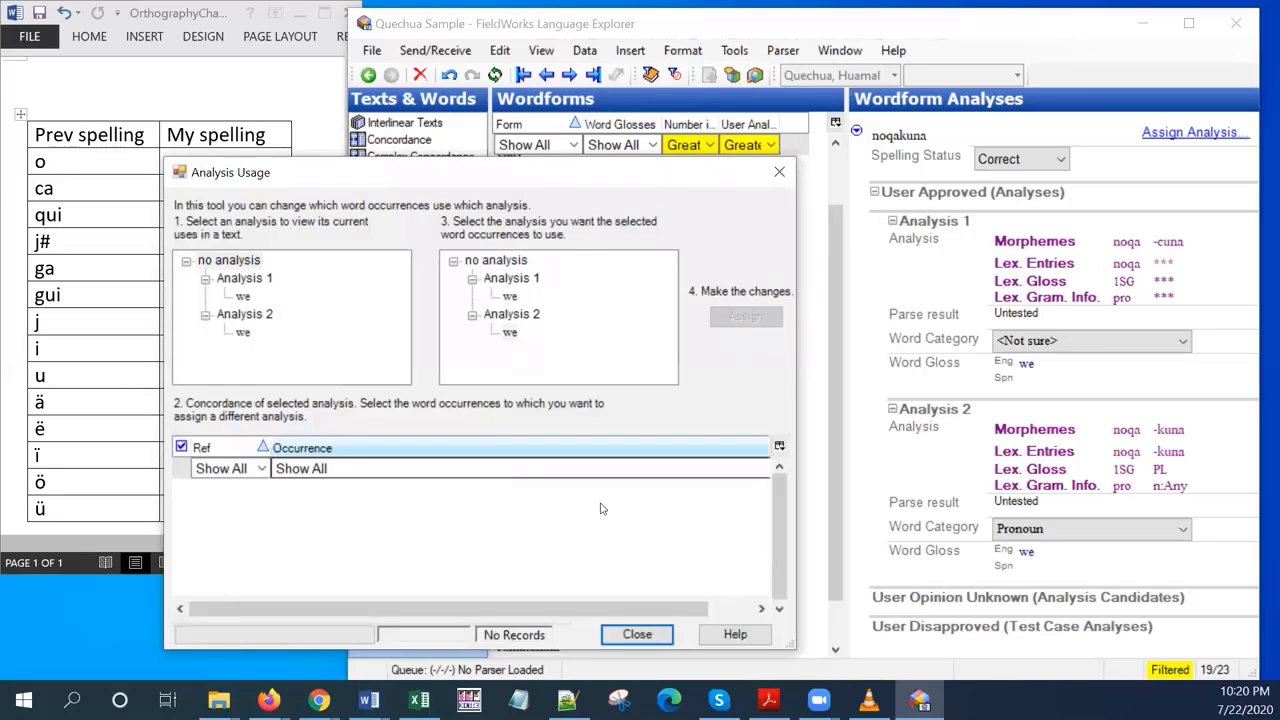
left_click(636, 633)
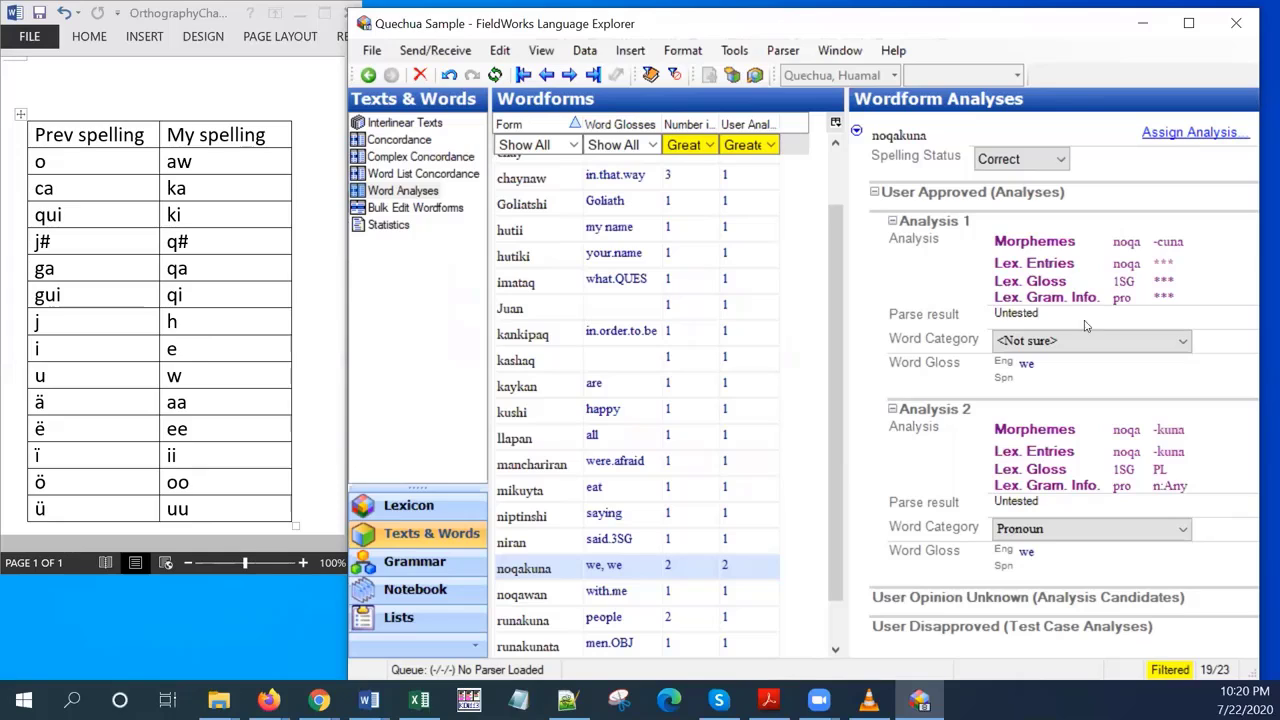
- Check in Analysis Usage whether any occurrence of noqakuna still uses the gloss under Analysis 1
left_click(1156, 134)
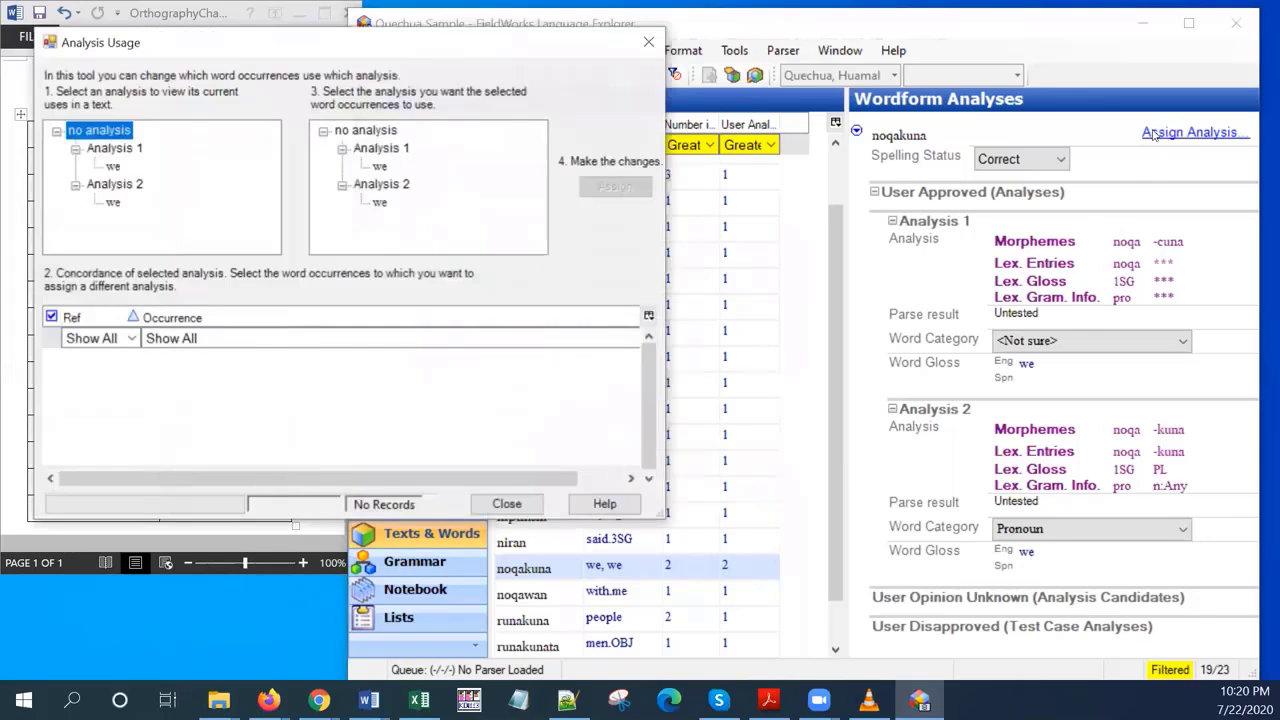
left_click(118, 156)
left_click(114, 166)
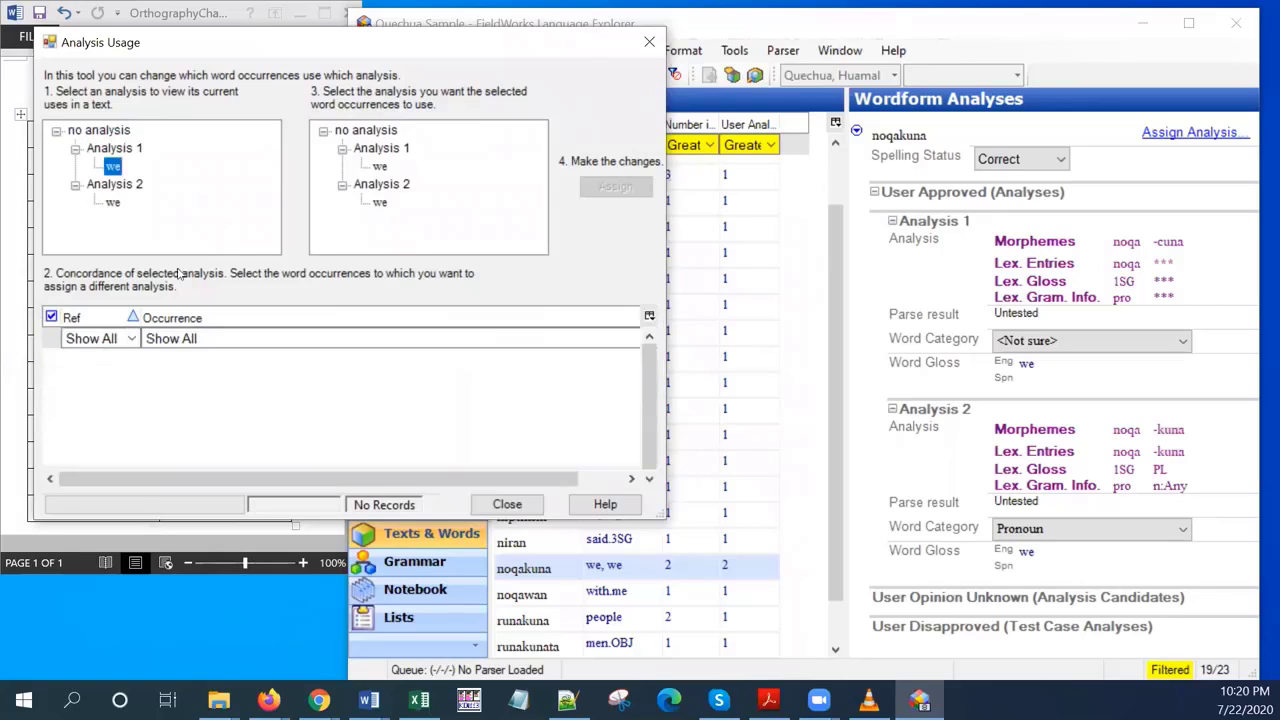
left_click(507, 504)
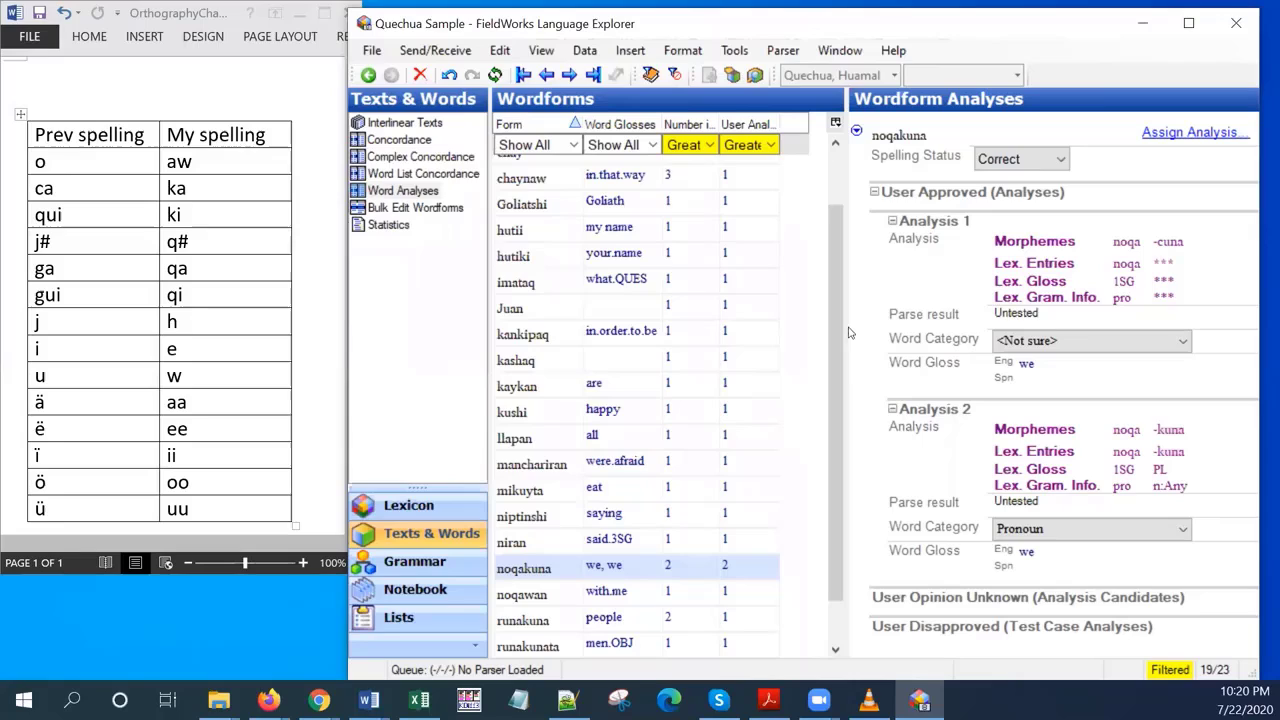
- Delete noqakuna's Analysis 1, the one with the morphemes noqa -cuna
left_click(923, 219)
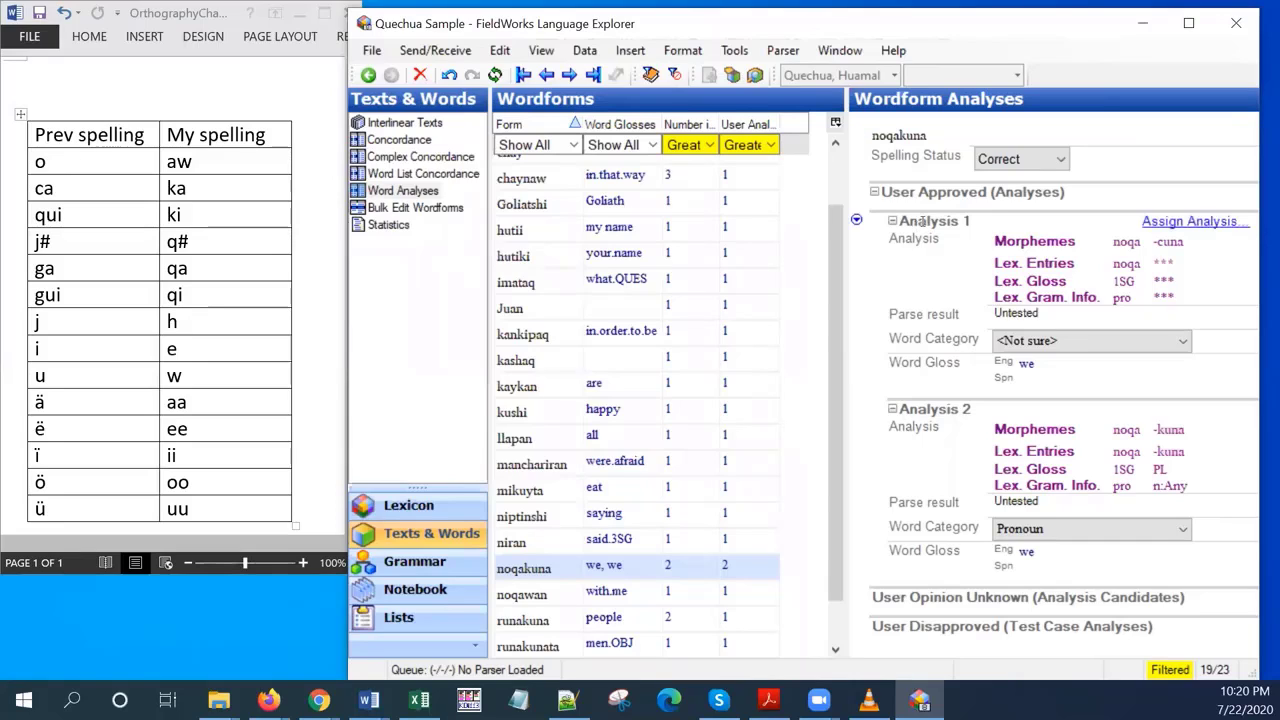
left_click(857, 222)
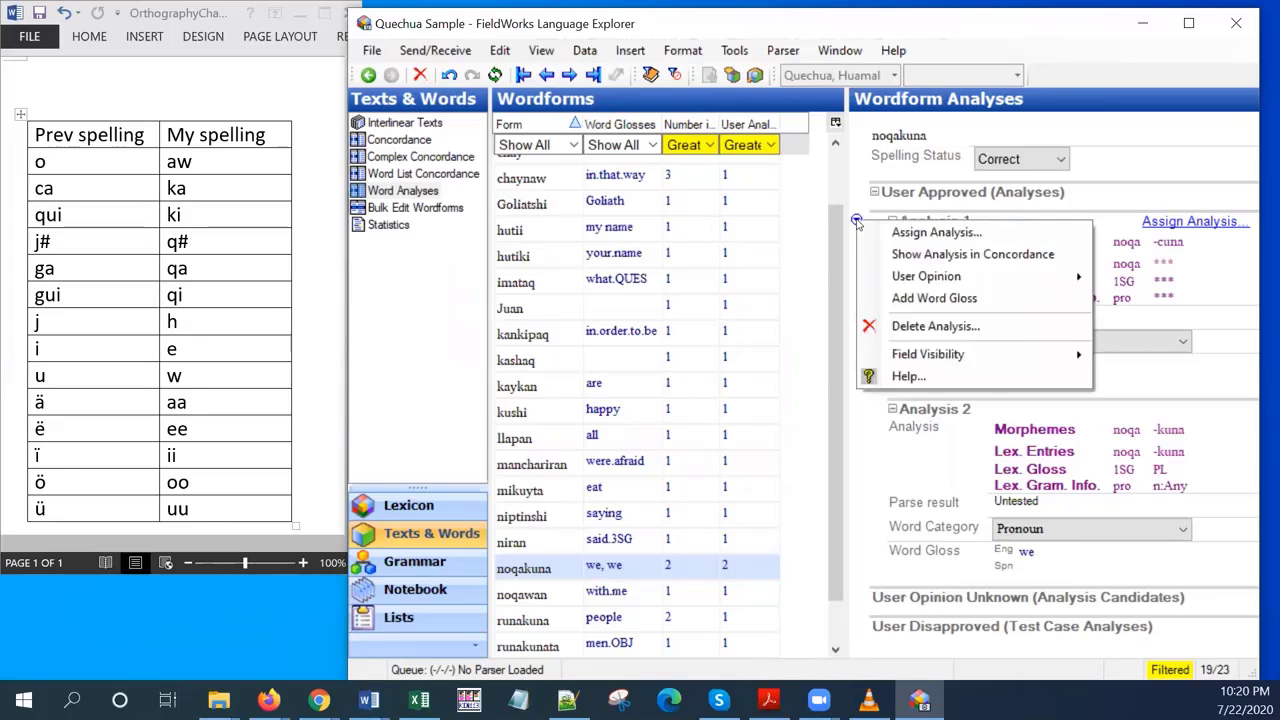
left_click(921, 336)
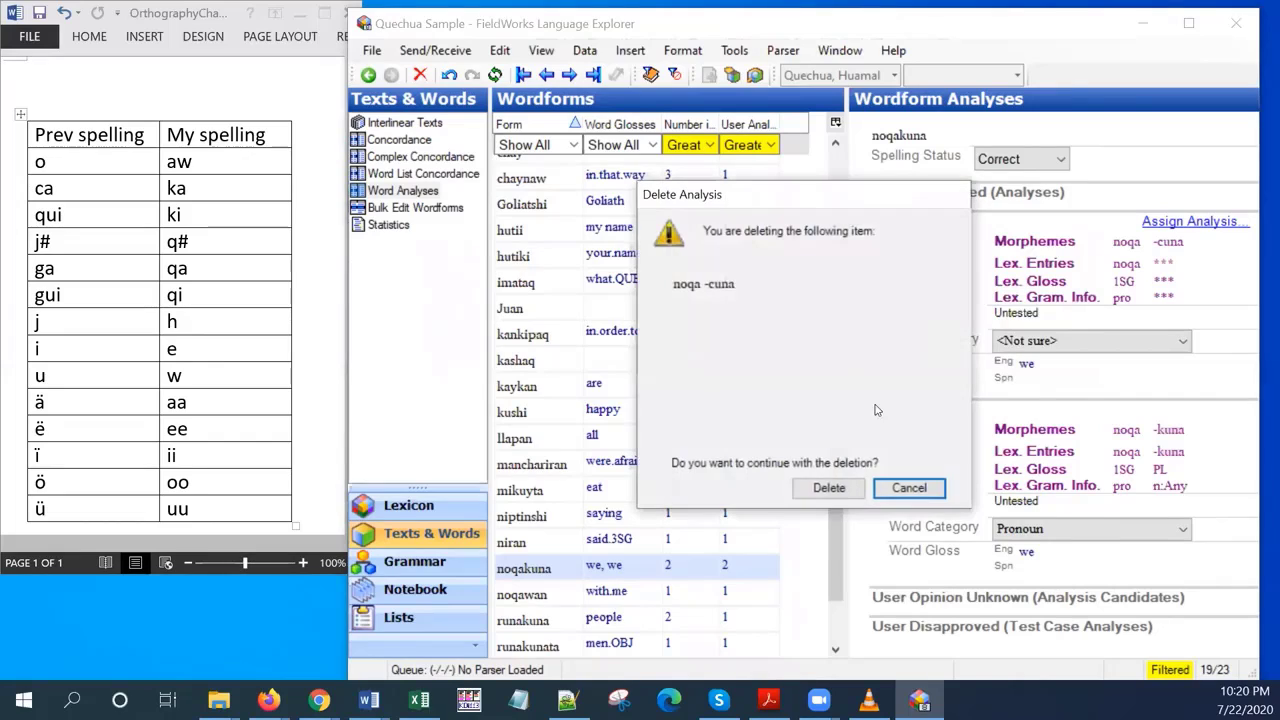
left_click(828, 487)
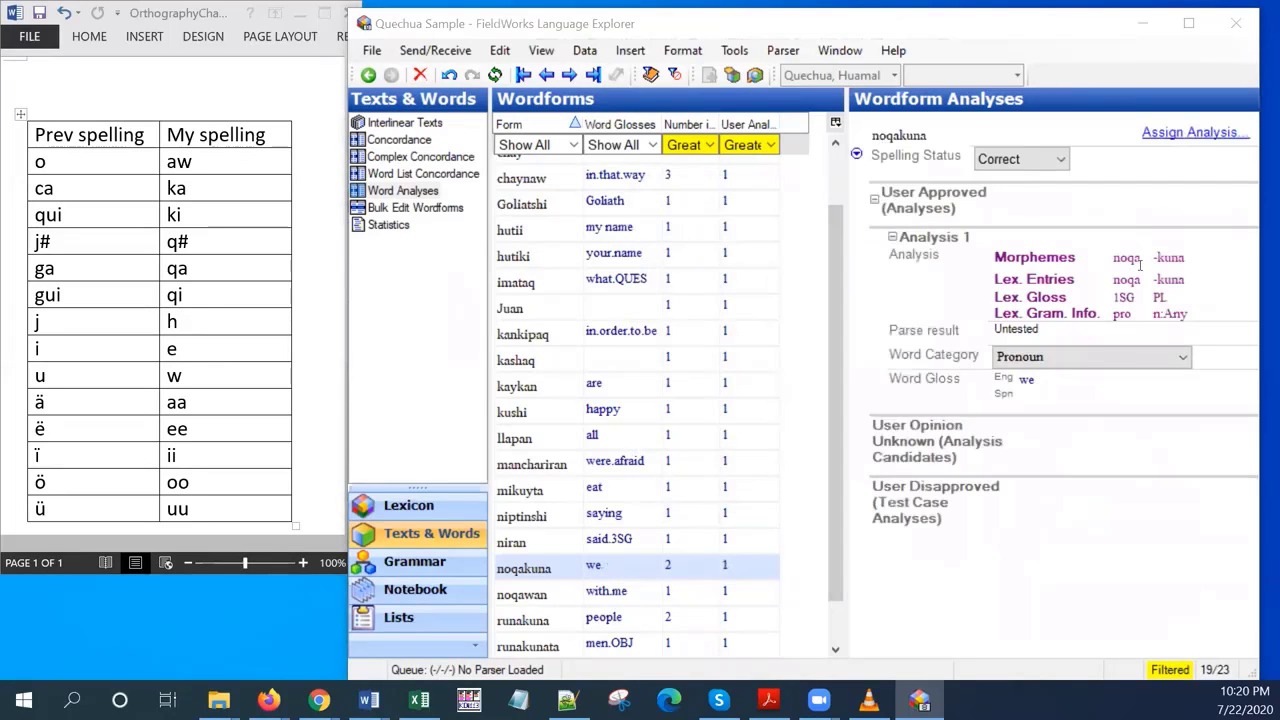
- Review the text occurrences assigned to the remaining noqakuna analysis "we"
left_click(1192, 133)
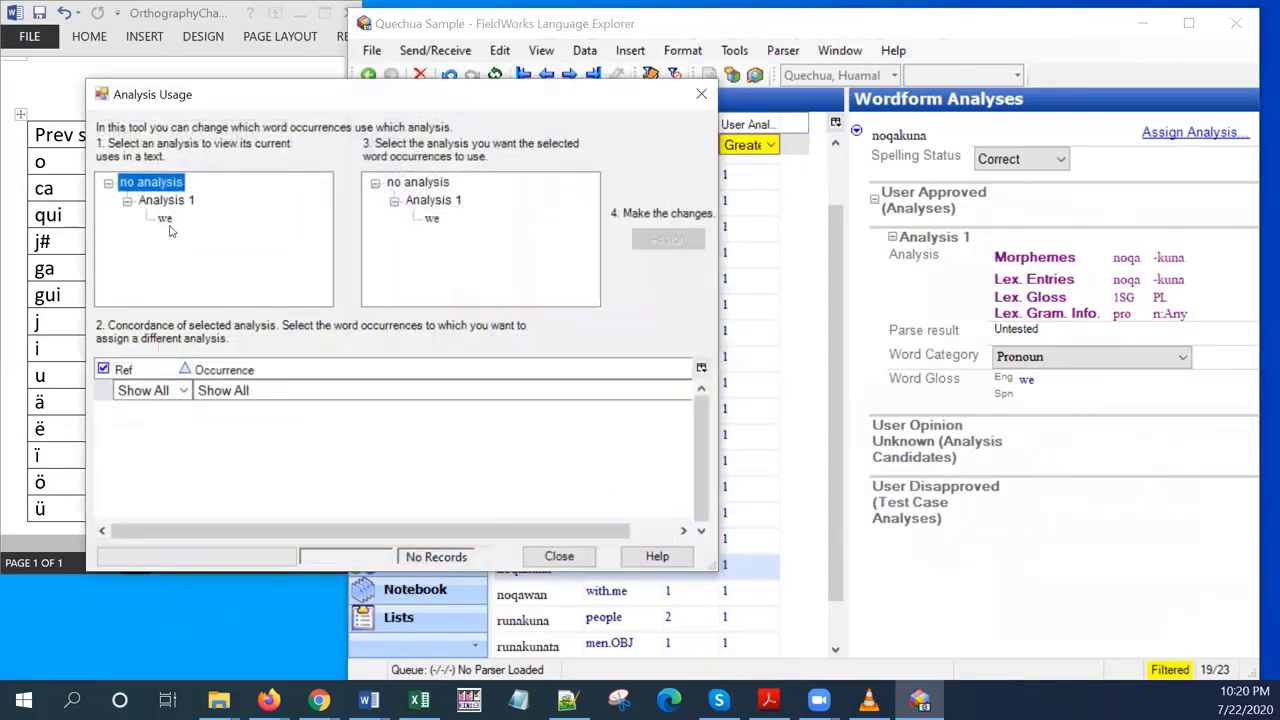
left_click(166, 219)
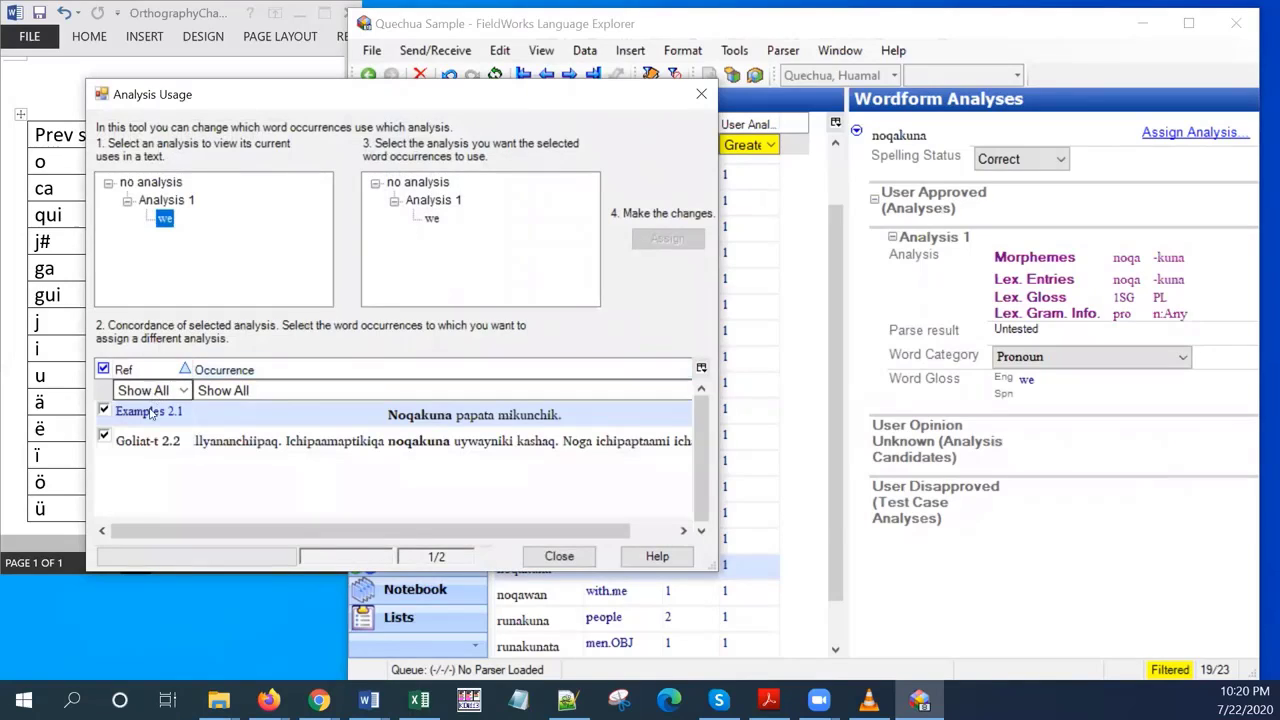
left_click(559, 556)
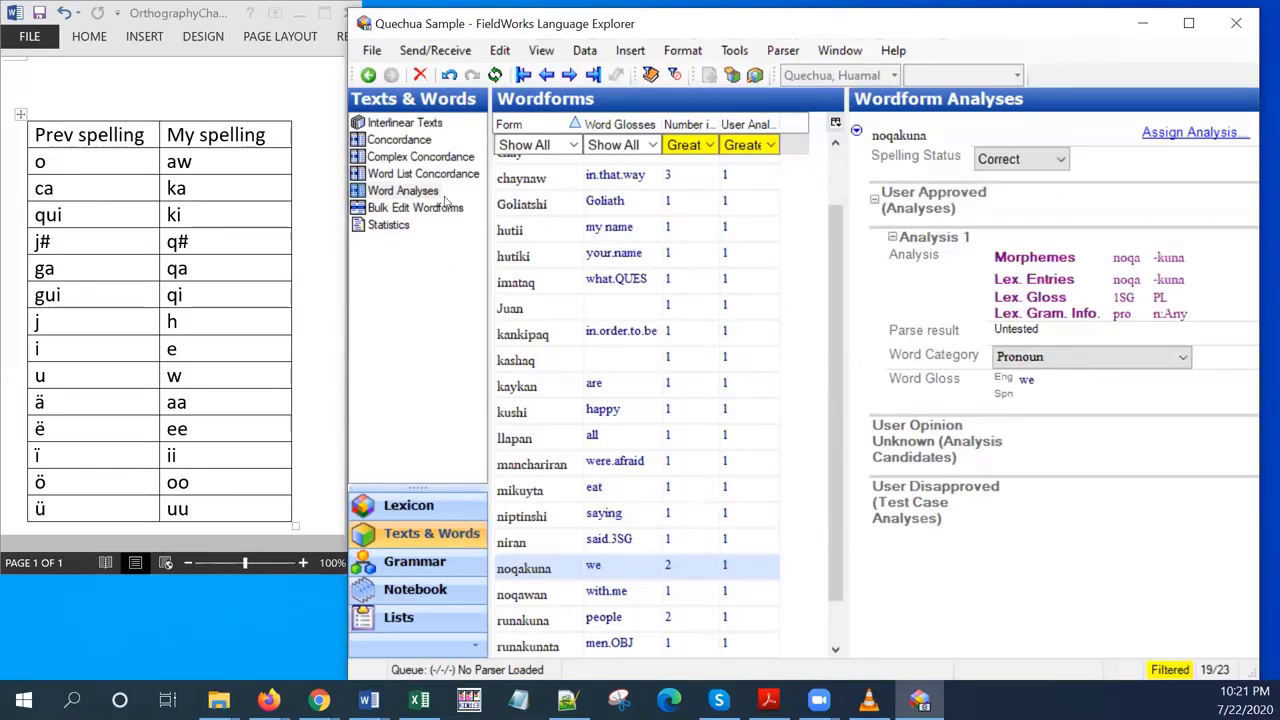
- In Bulk Edit Wordforms, turn off all filters and list only the wordforms whose spelling status is Correct
left_click(415, 208)
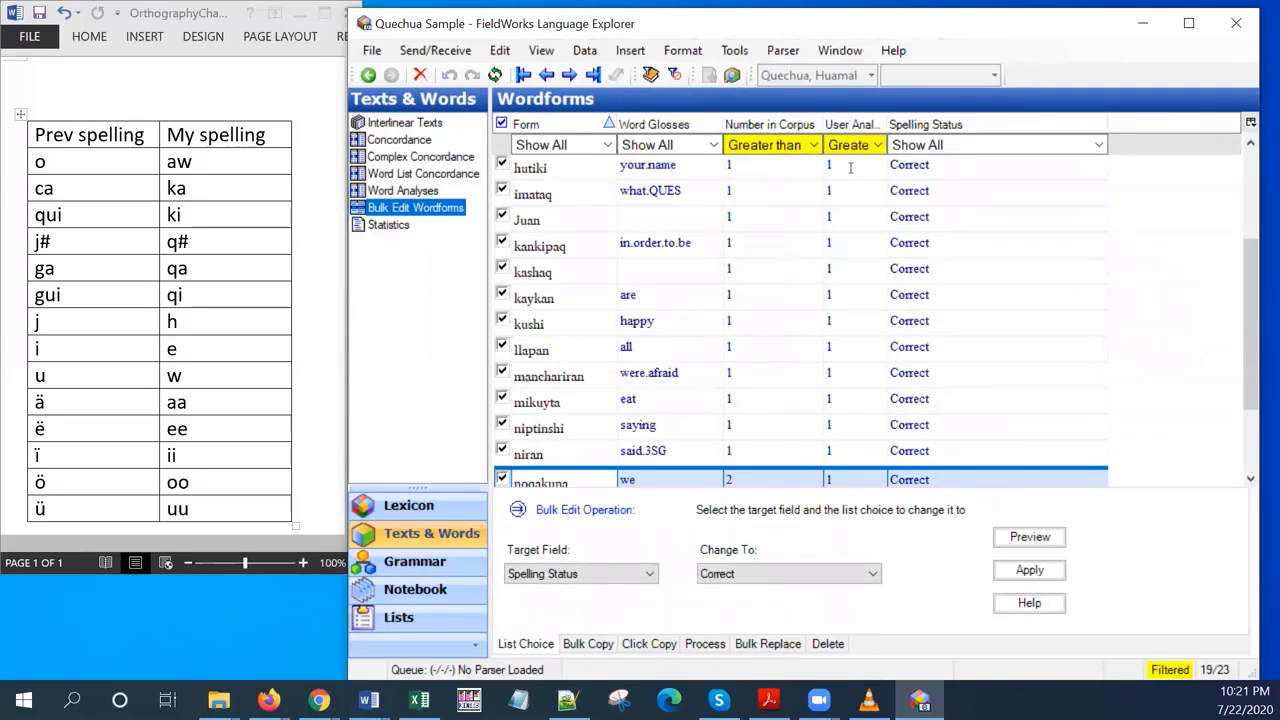
left_click(673, 77)
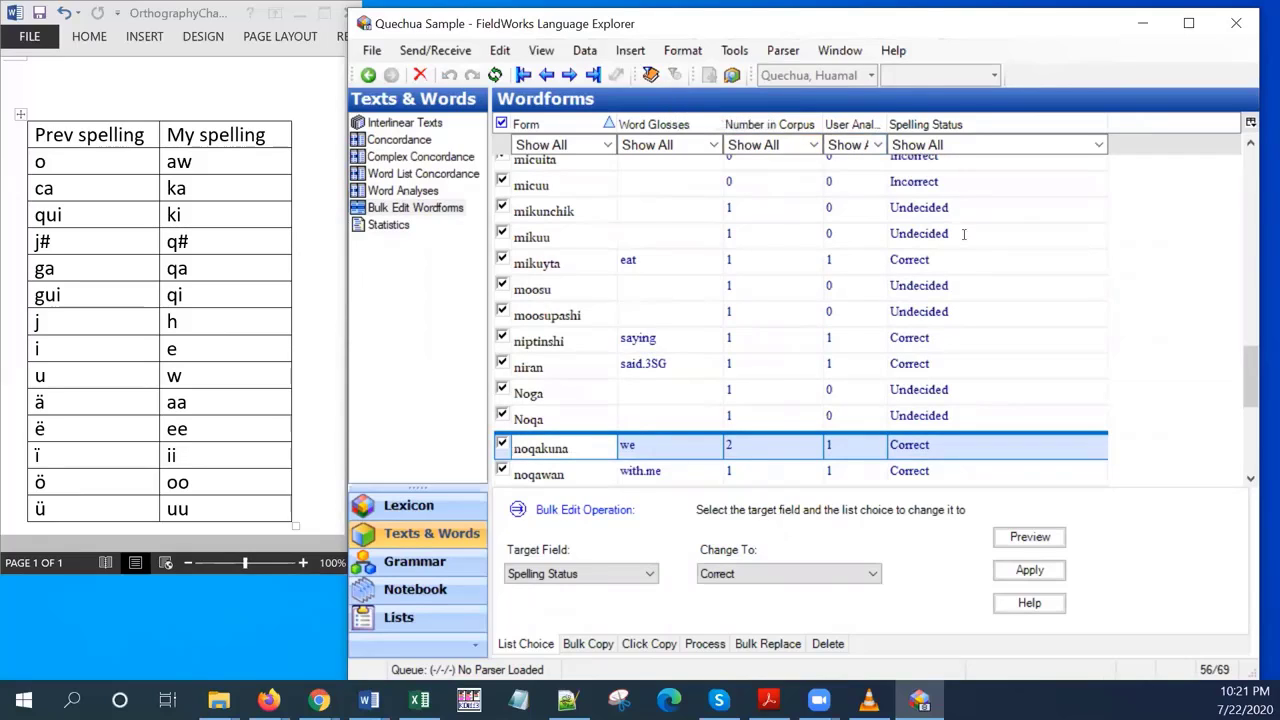
left_click(1098, 146)
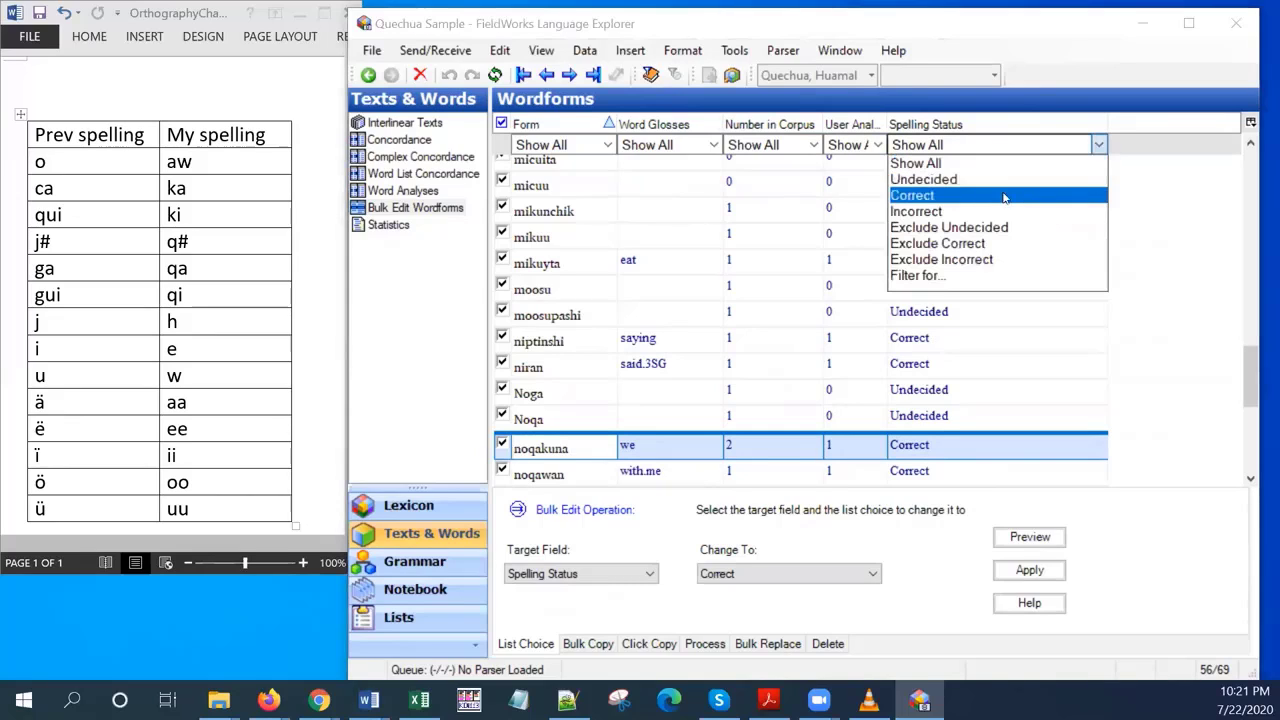
left_click(912, 196)
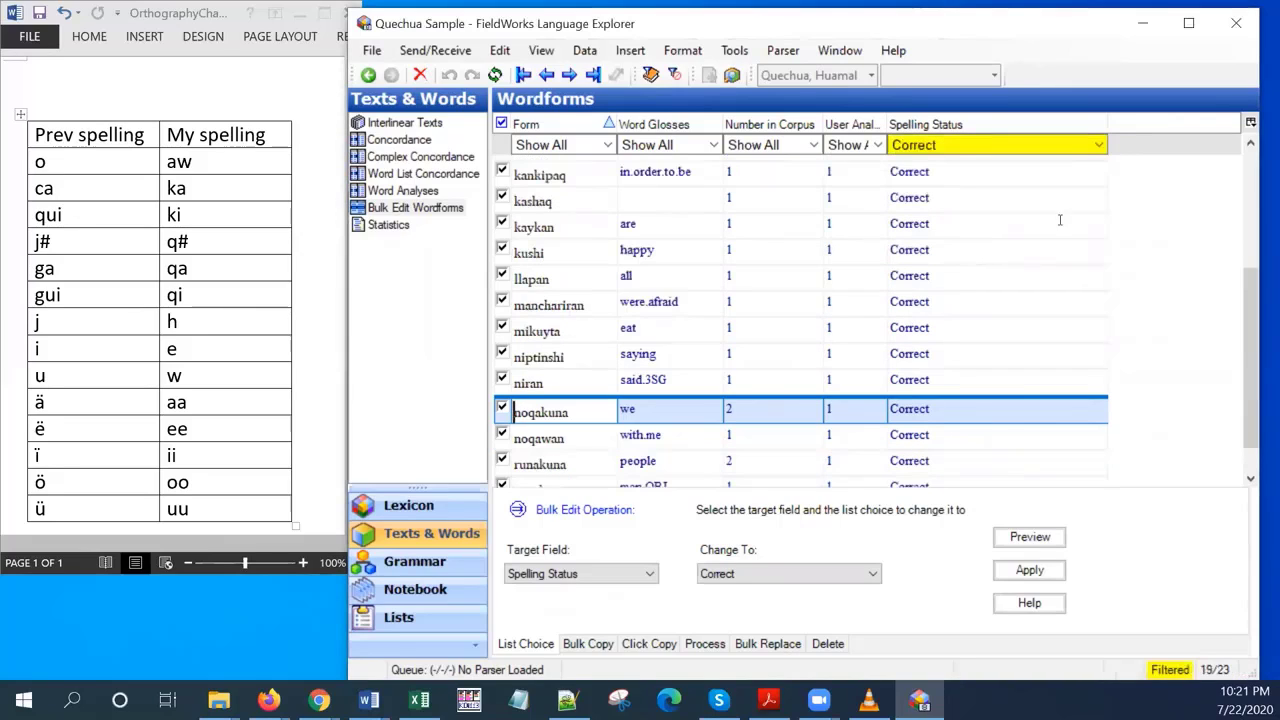
- Review the wordforms with Incorrect and with Undecided spelling status, and turn off all filters
left_click(1098, 146)
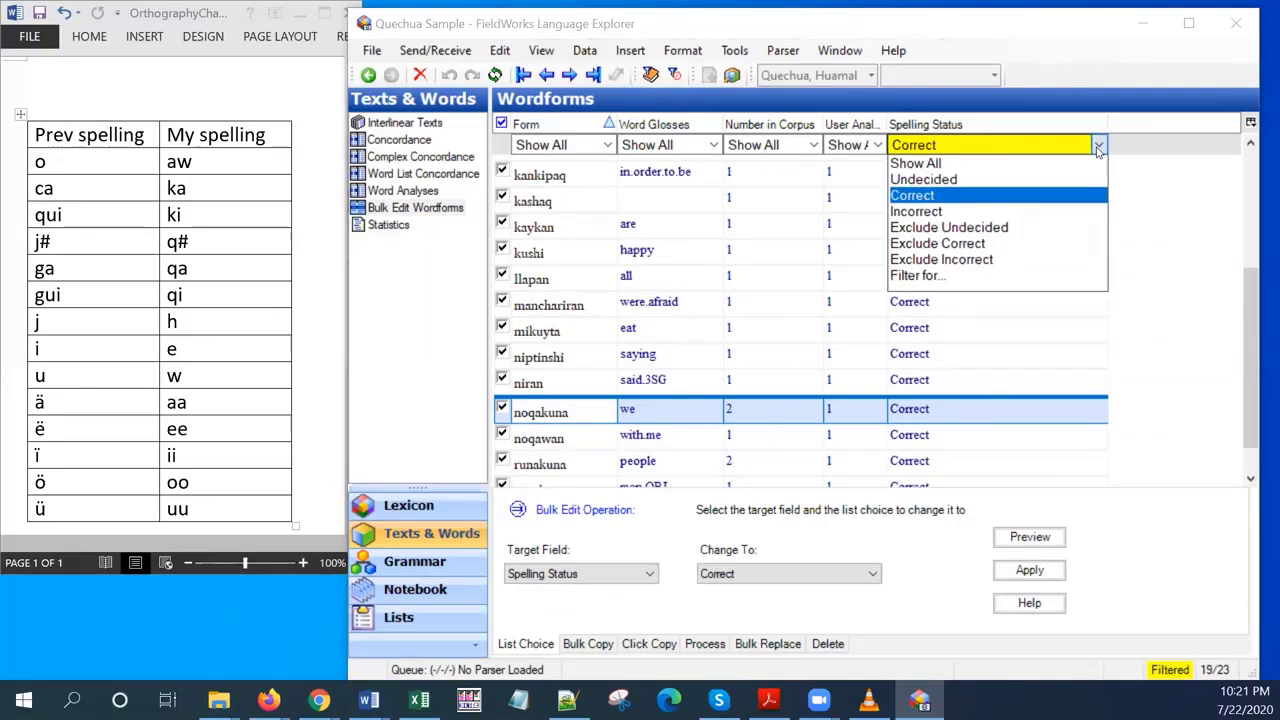
left_click(940, 212)
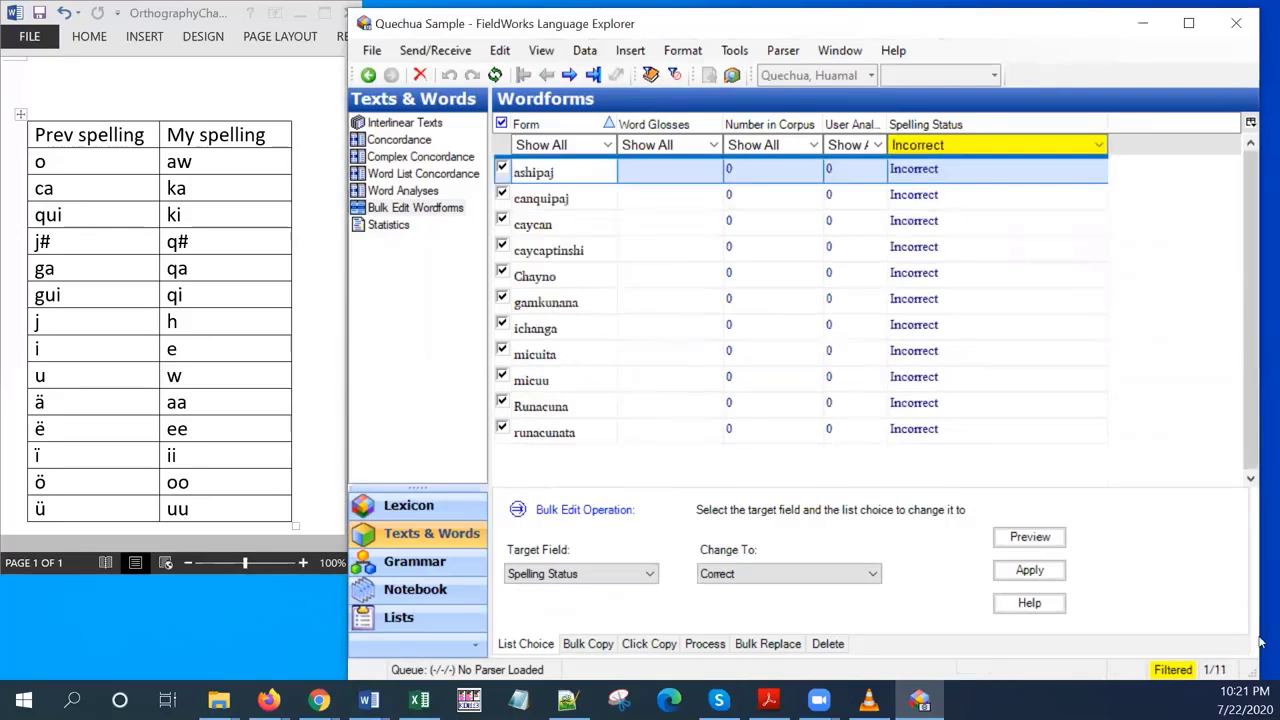
left_click(1098, 146)
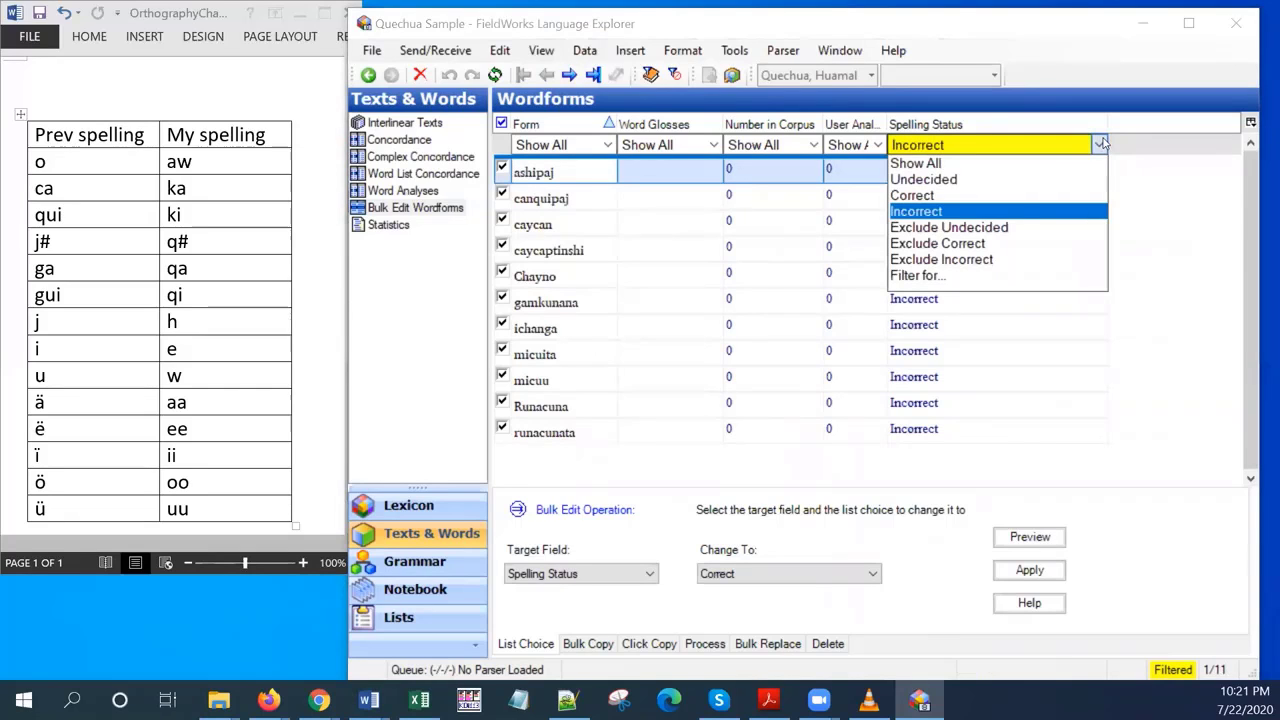
left_click(924, 180)
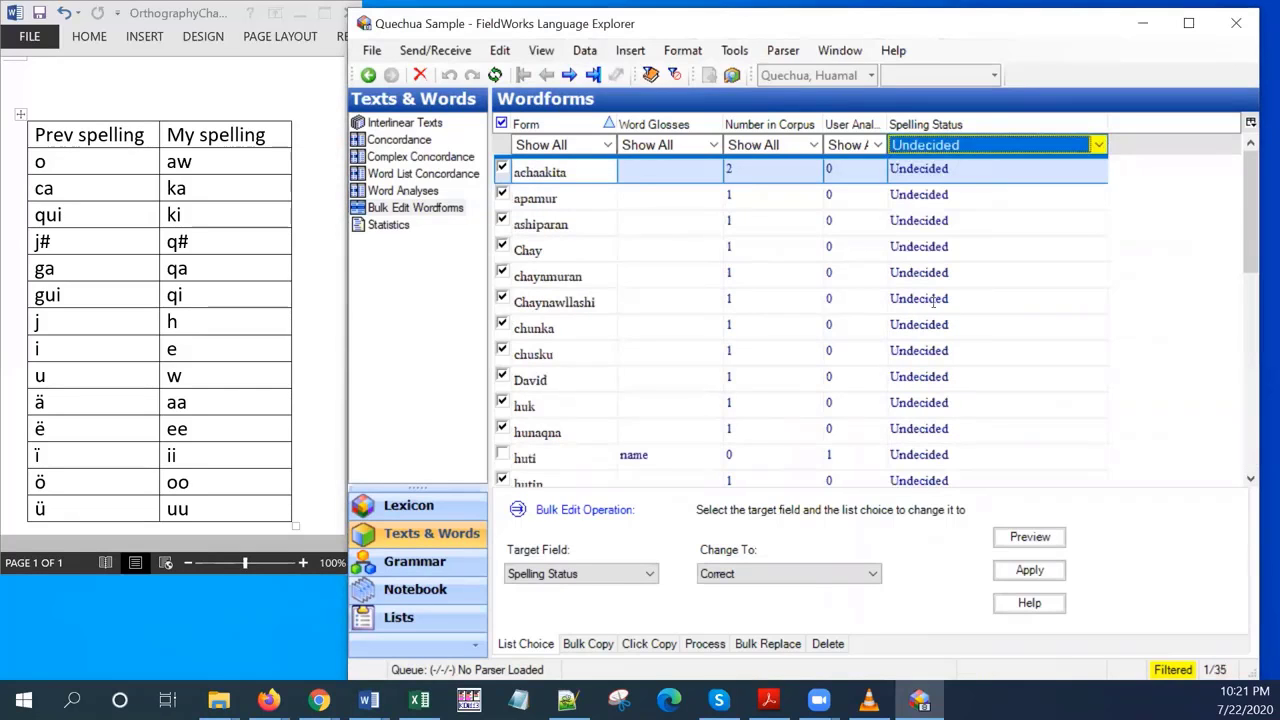
left_click(673, 76)
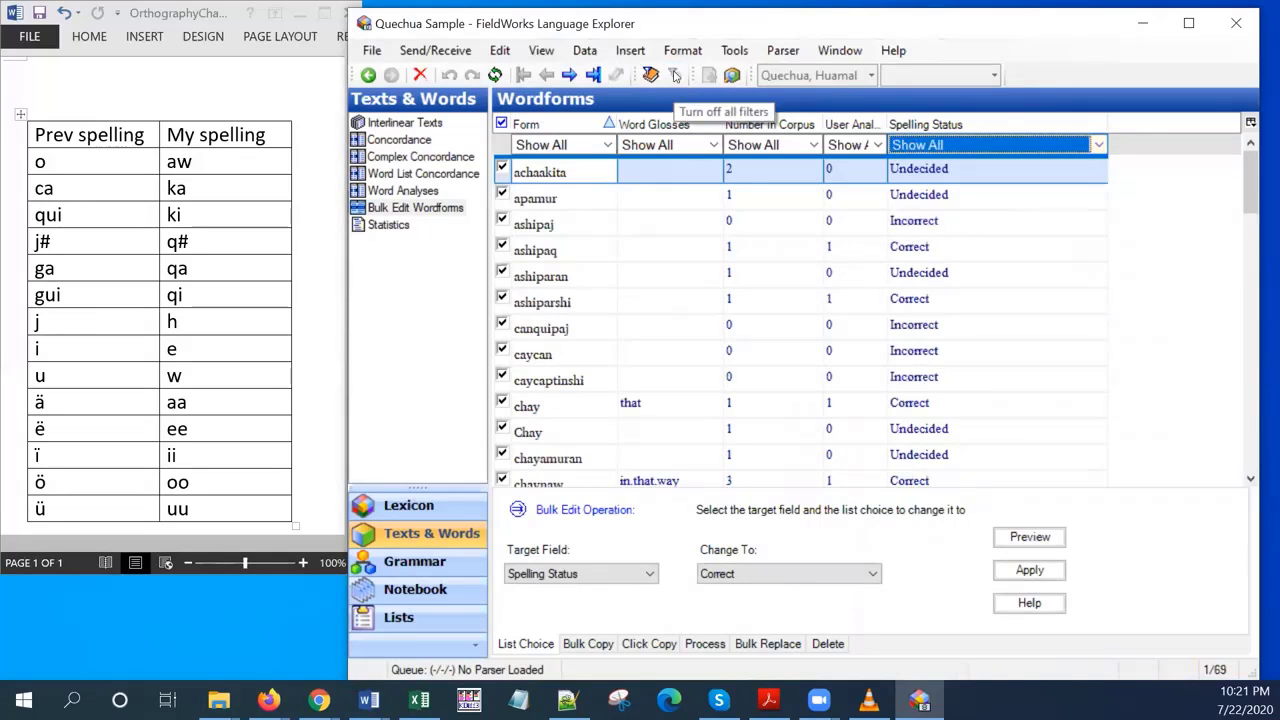
- Open the baseline of the text Goliat-ta David Wañuchishan and turn on Show Vernacular Spelling Errors
left_click(400, 124)
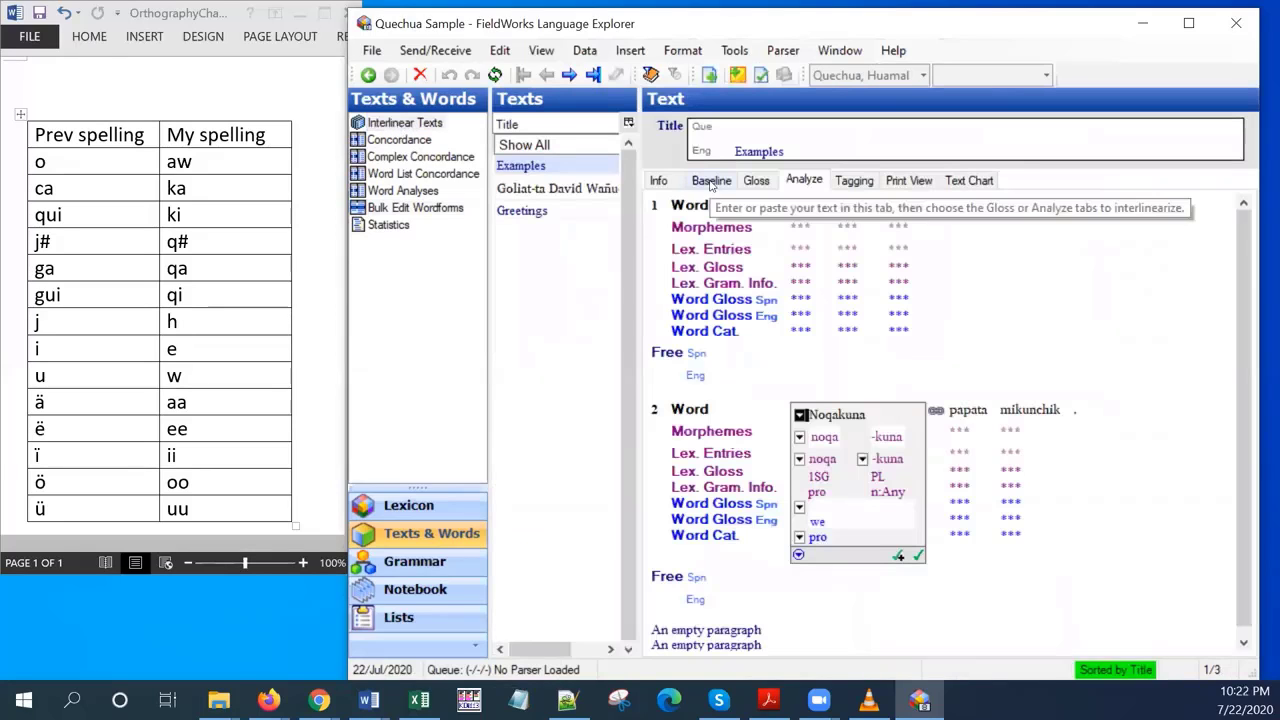
left_click(712, 182)
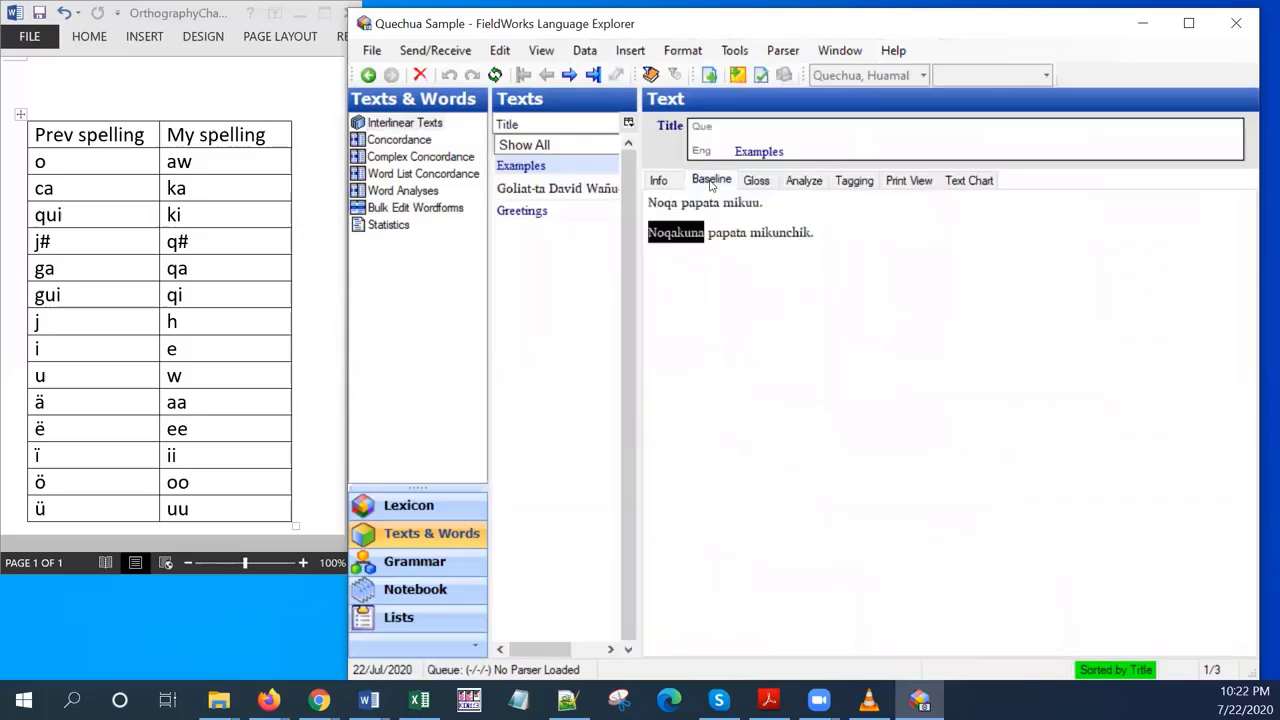
left_click(519, 190)
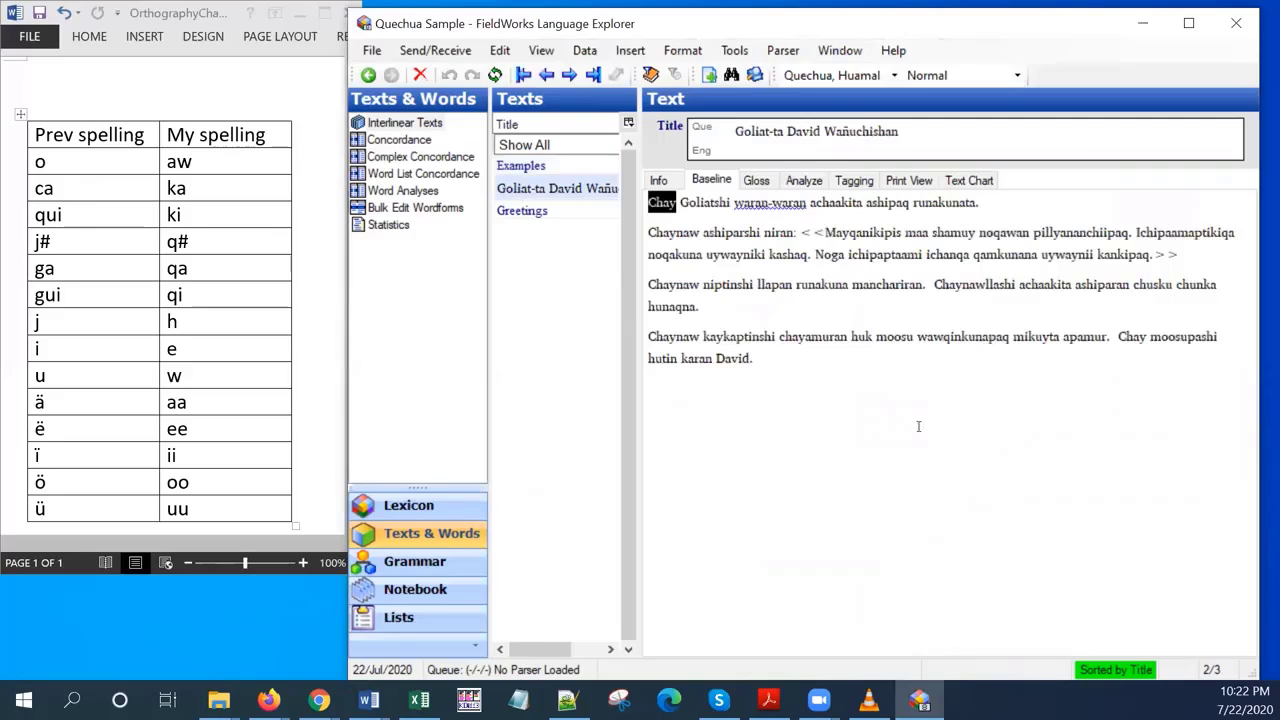
left_click(735, 52)
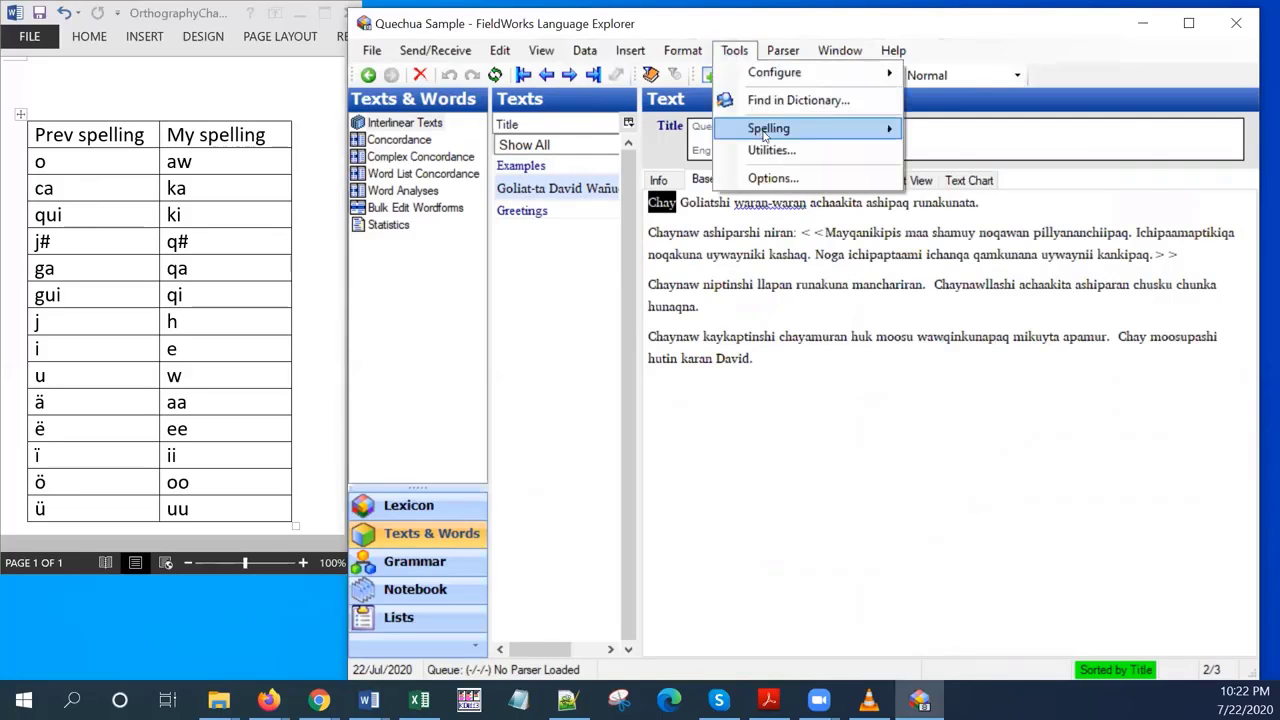
mouse_move(768, 132)
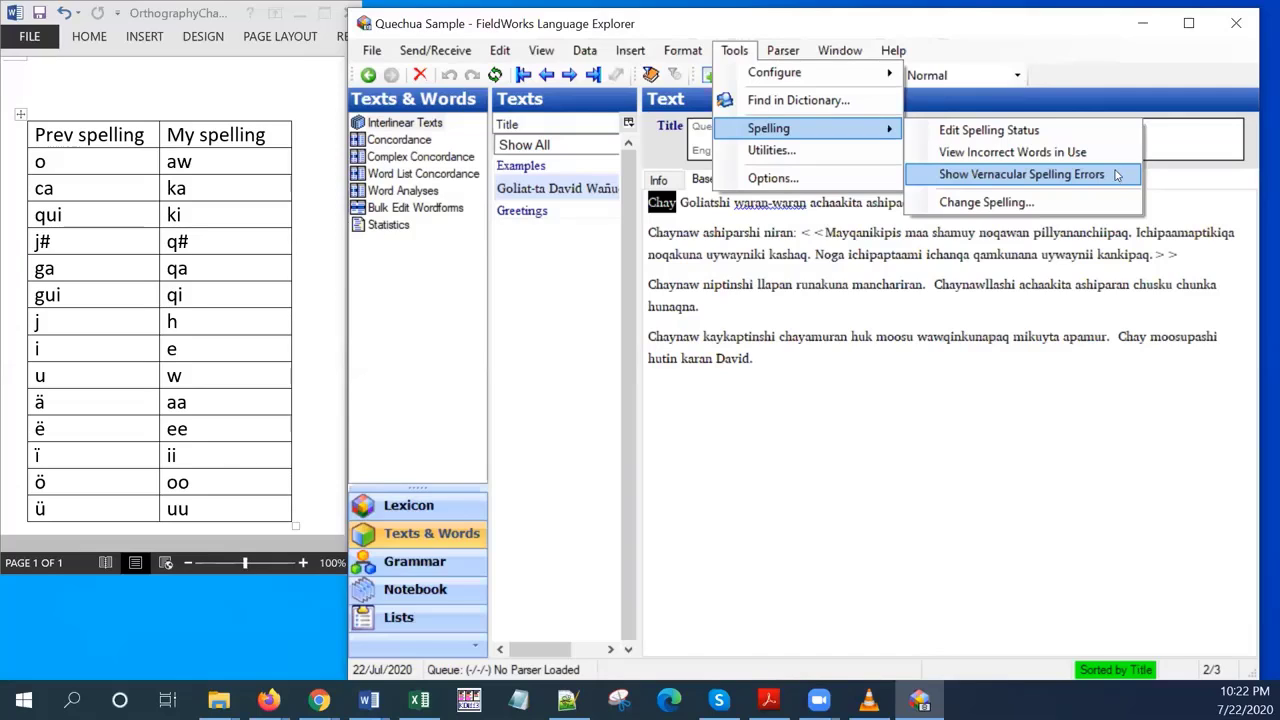
left_click(1077, 181)
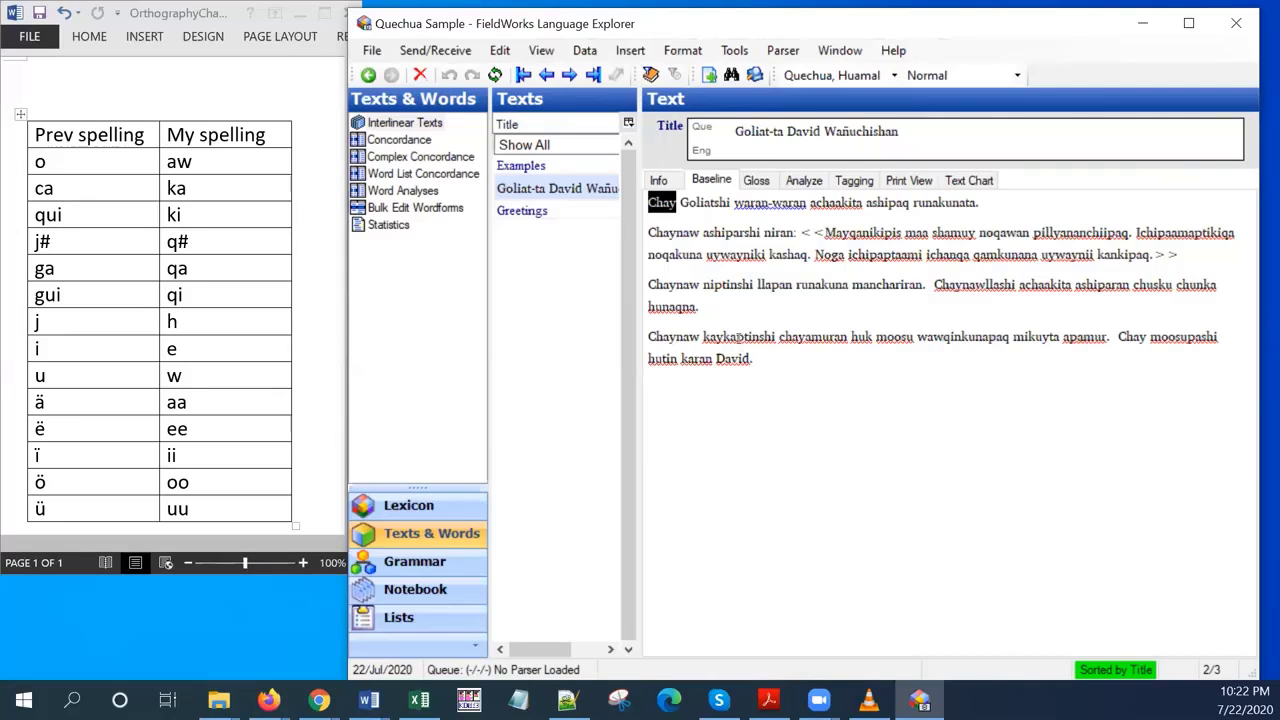
- Add the flagged word kaykaptinshi in the last paragraph to the spelling dictionary
right_click(738, 340)
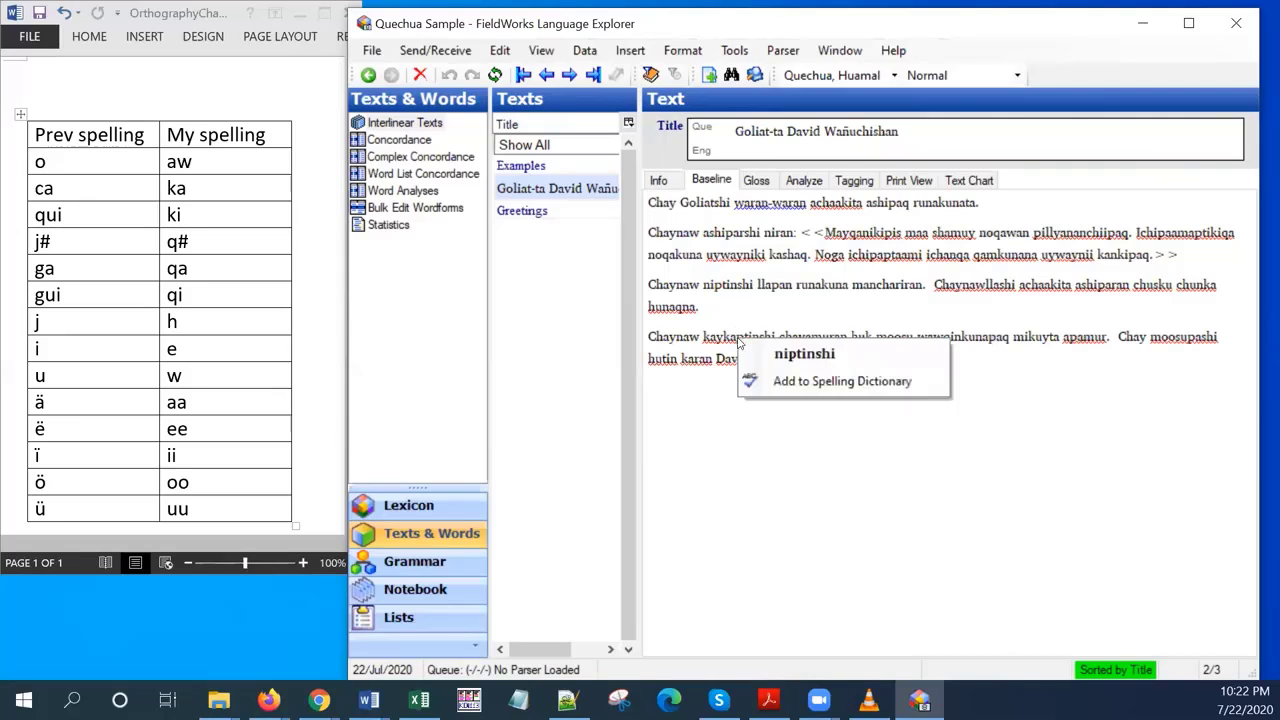
left_click(810, 379)
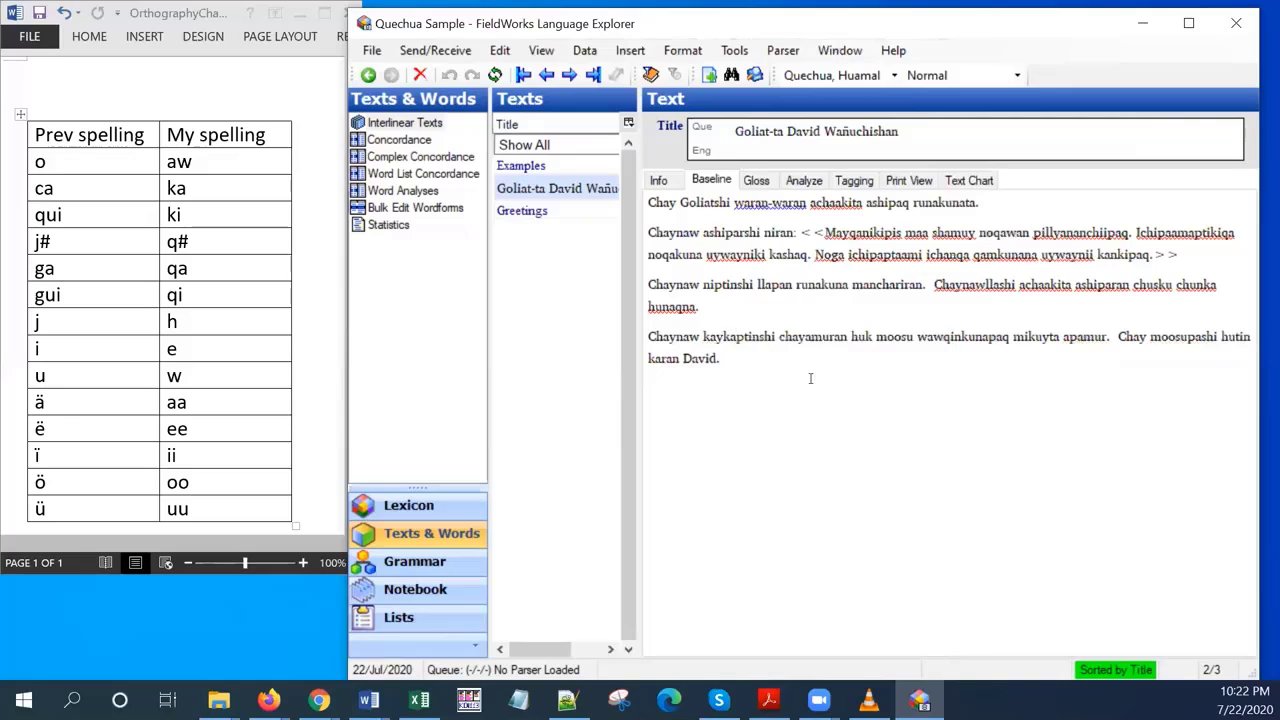